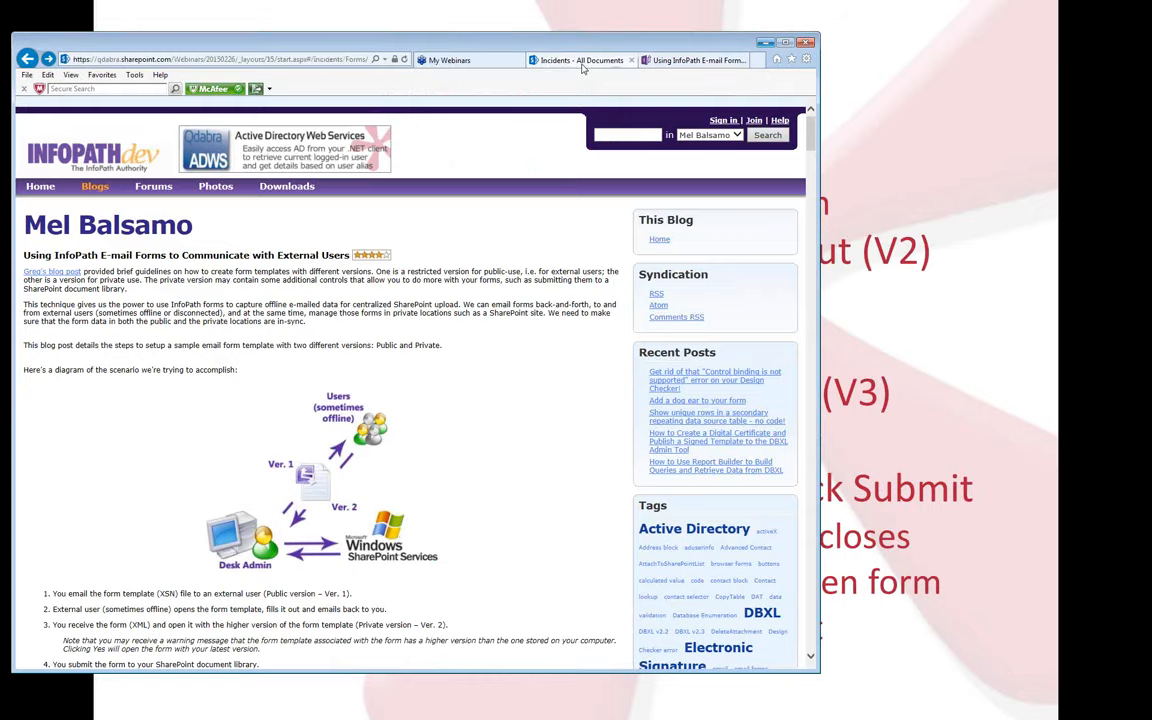
# From the Incidents library, start a new blank incident form.
pyautogui.moveTo(532, 42); pyautogui.dragTo(543, 21)
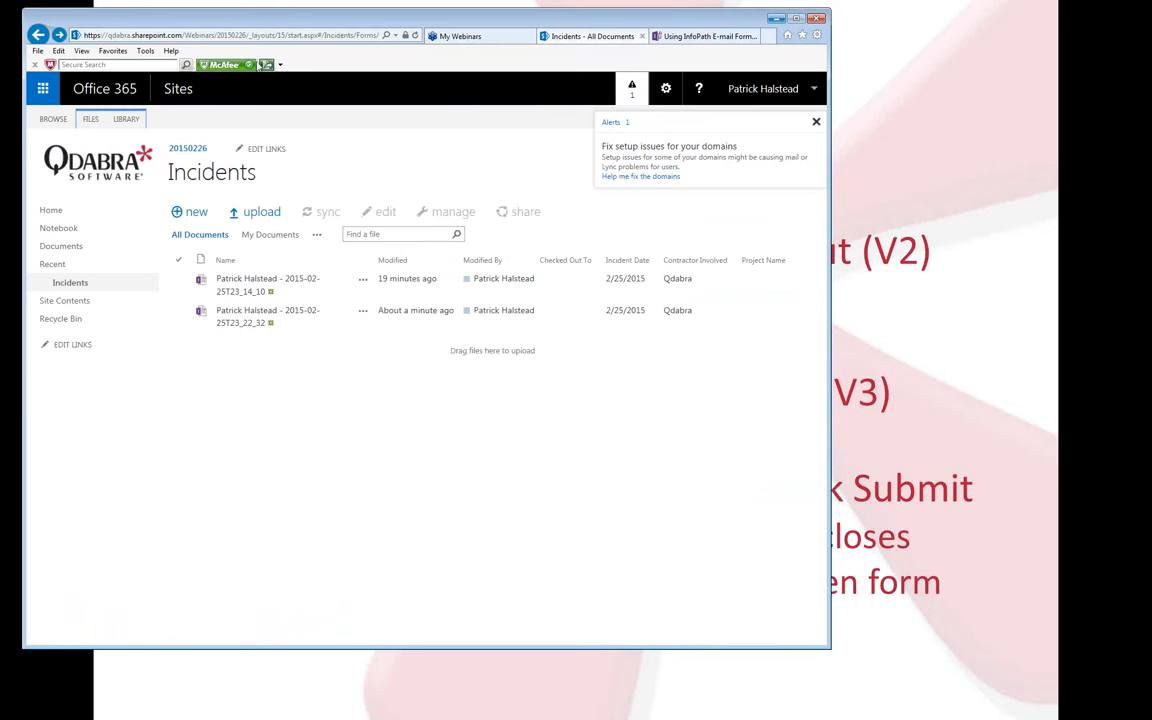
pyautogui.click(176, 214)
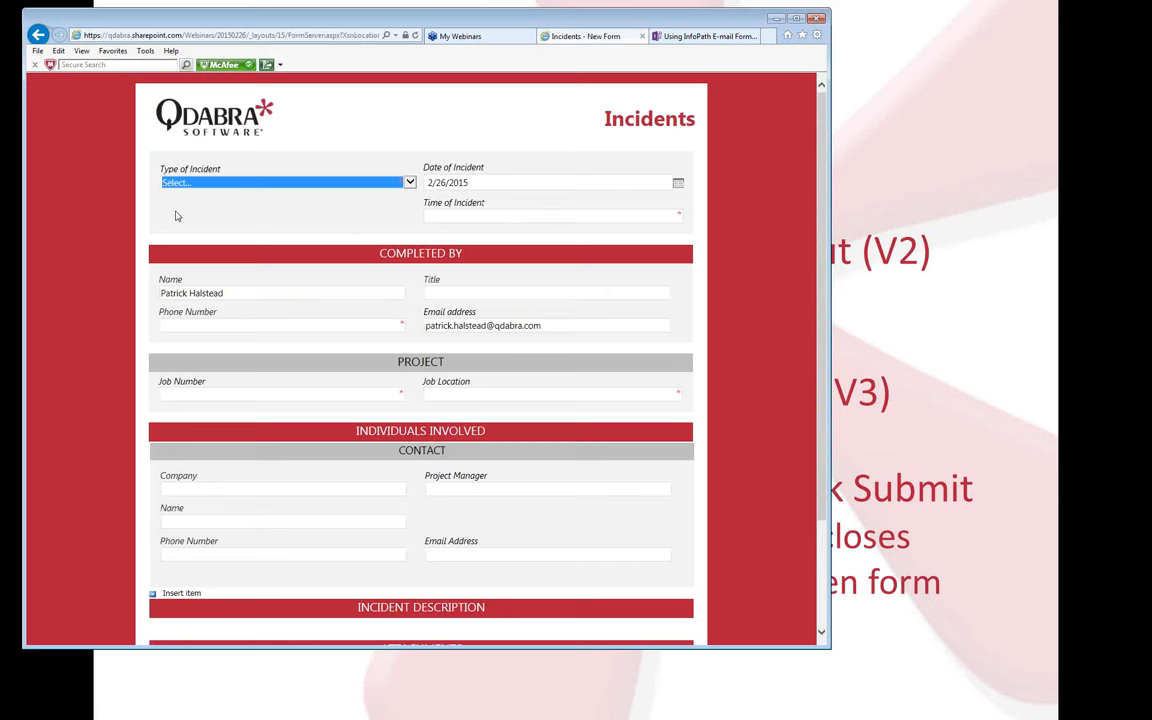
# Set the incident type to Motor Vehicle/Auto and the time to 7:00:00 AM.
pyautogui.click(302, 185)
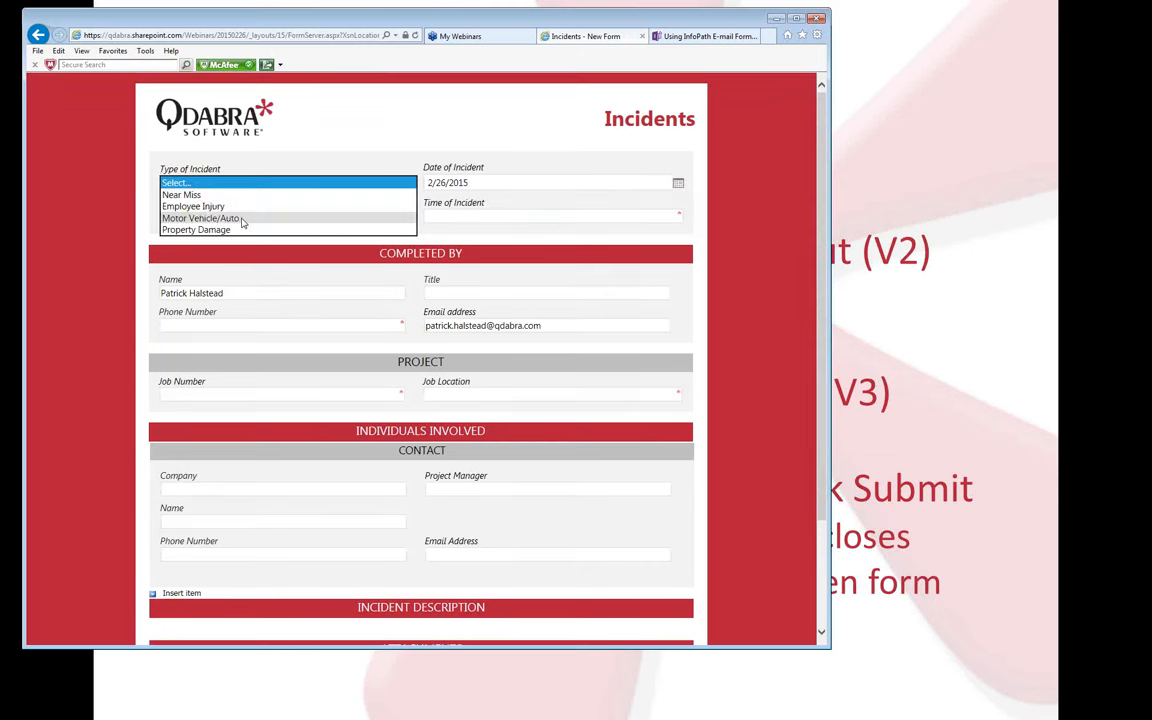
pyautogui.click(238, 219)
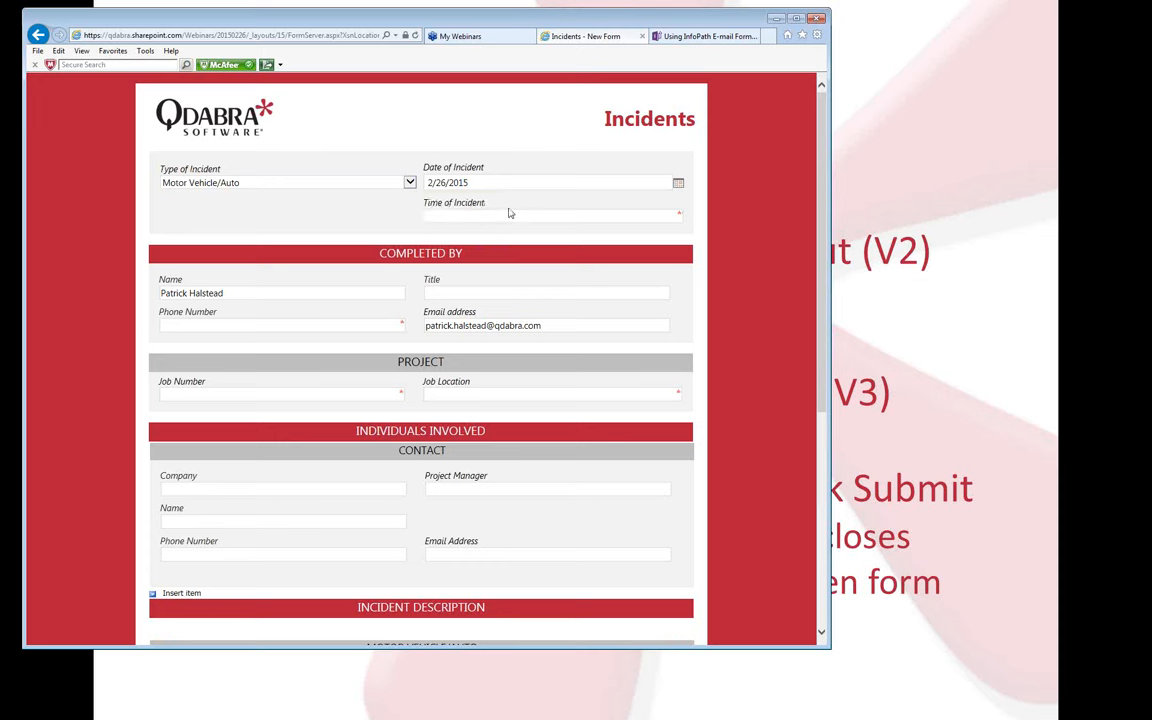
pyautogui.write('7:00:00 AM')
pyautogui.press('Tab')
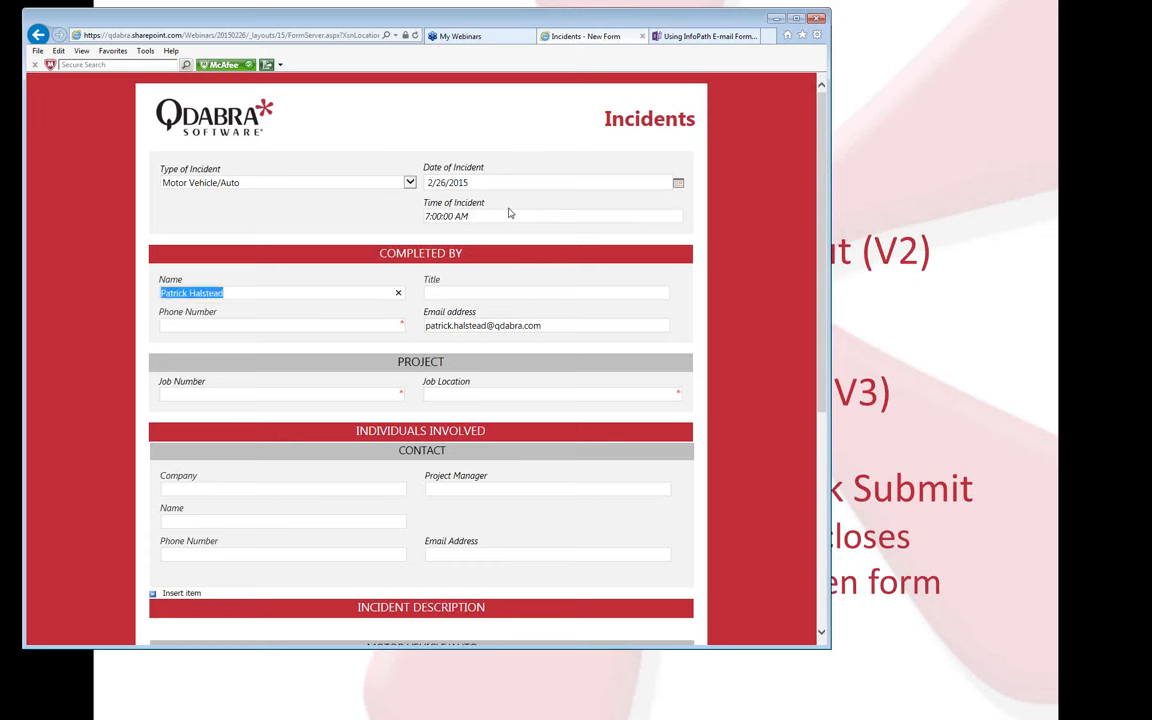
pyautogui.press('Tab')
# Fill in the form's title and the phone number 425.
pyautogui.write('Chief')
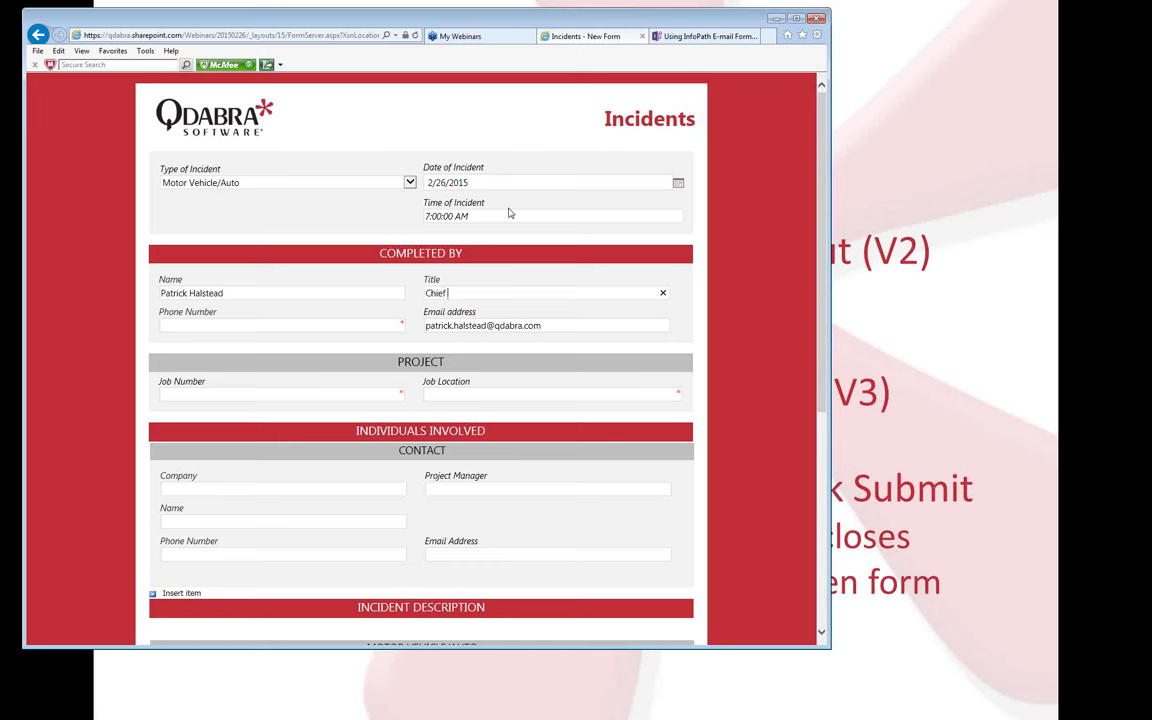
pyautogui.write(' P')
pyautogui.press('BackSpace')
pyautogui.write('Demo Monkey')
pyautogui.press('Tab')
pyautogui.write('425')
pyautogui.press('Tab')
# Enter job number 567 and job location Los Angeles.
pyautogui.click(377, 394)
pyautogui.write('567')
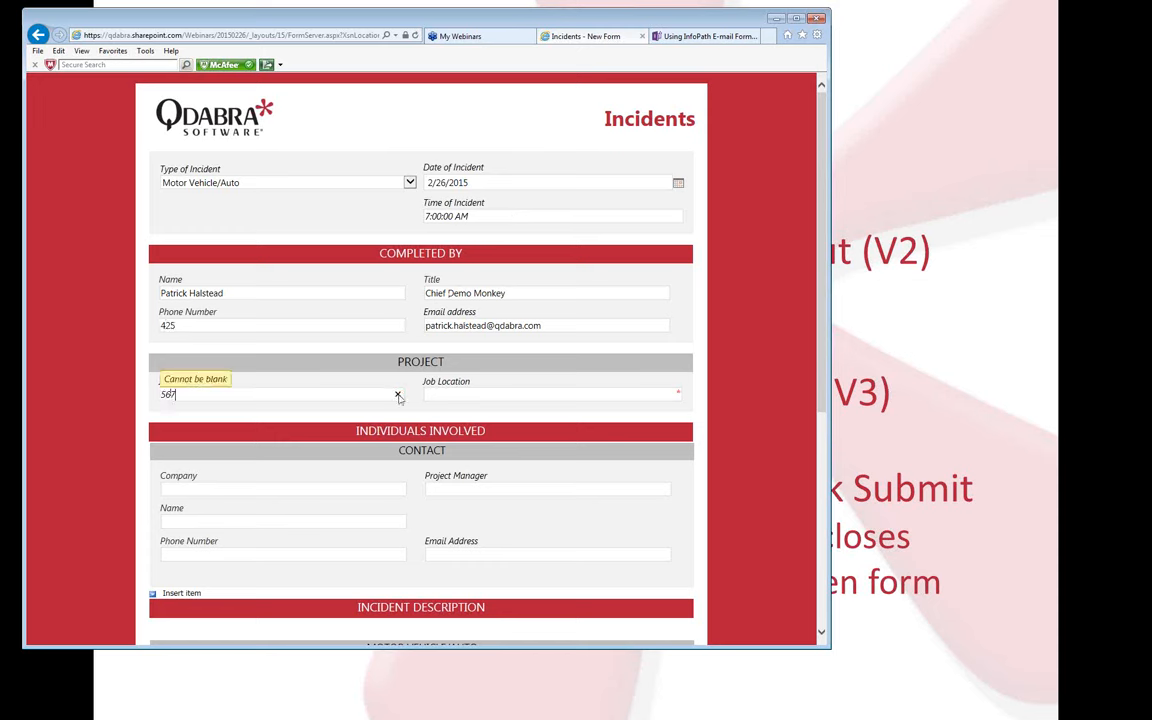
pyautogui.click(457, 391)
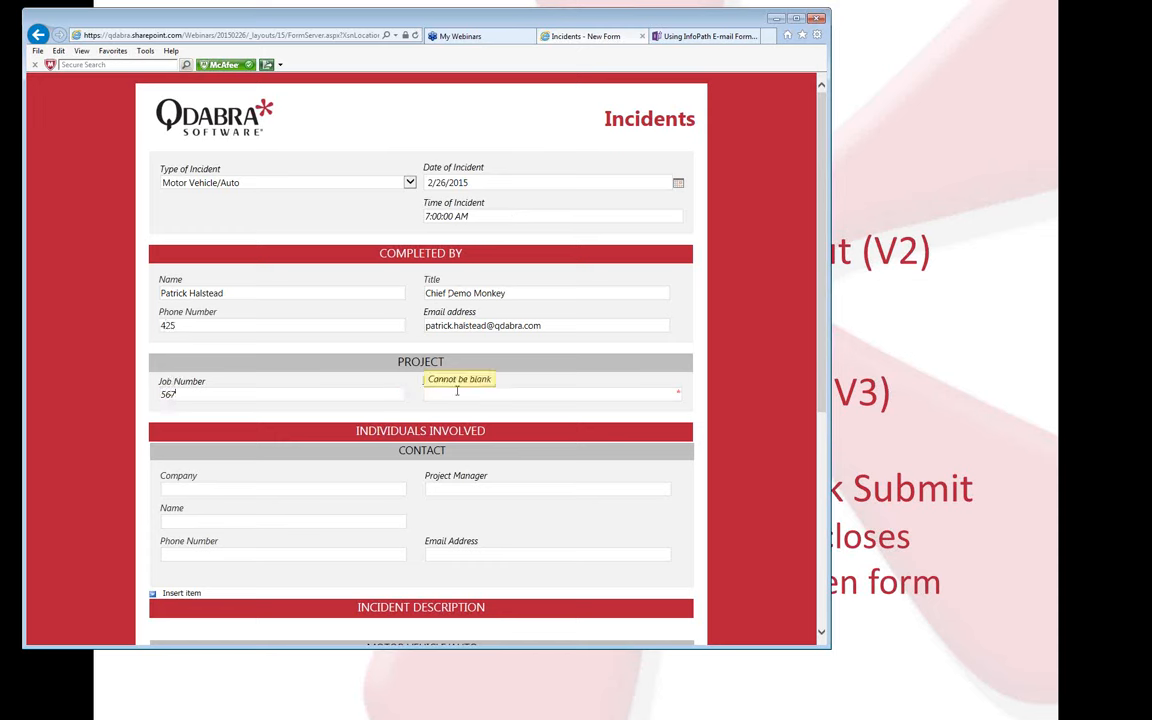
pyautogui.write('Los Angeles')
pyautogui.press('Tab')
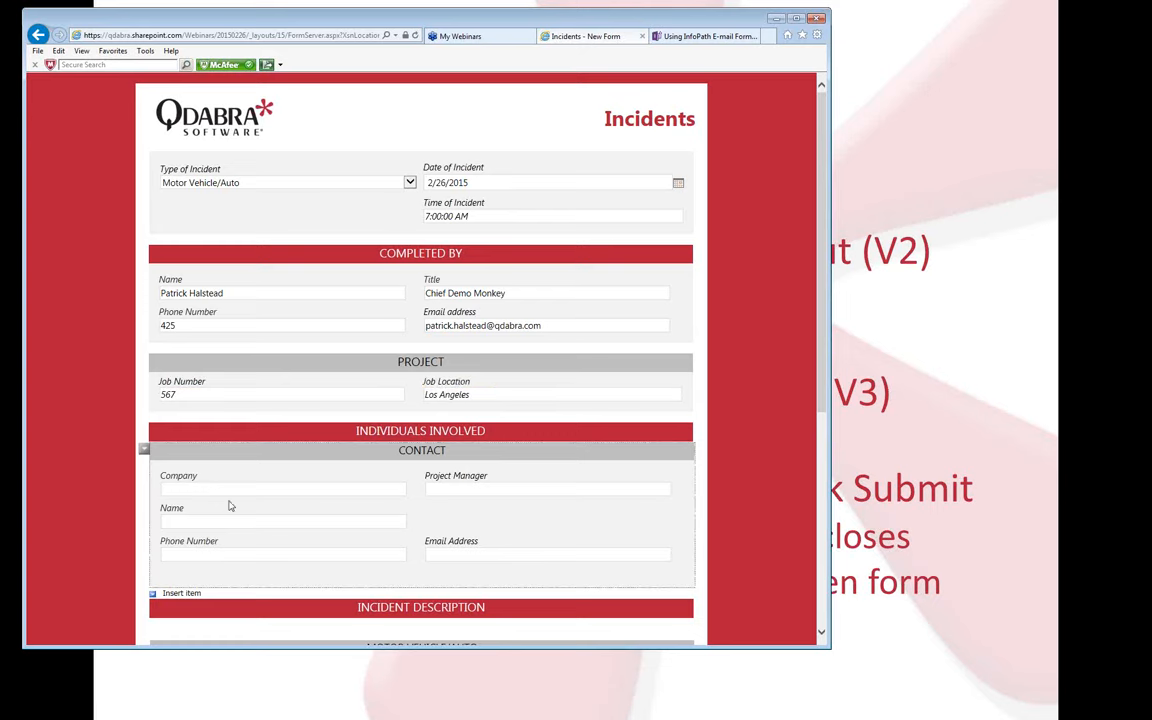
# Describe the accident as 'Sudden Impact' and submit the form.
pyautogui.scroll(-2, 240, 504)
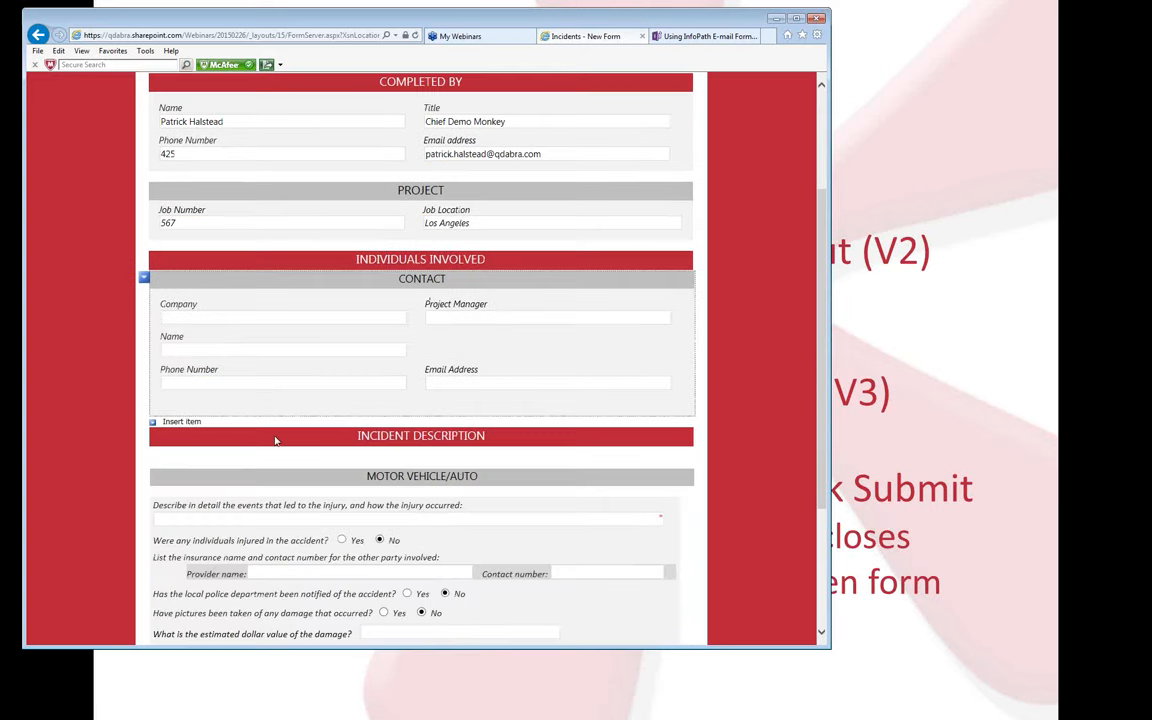
pyautogui.scroll(-1, 276, 441)
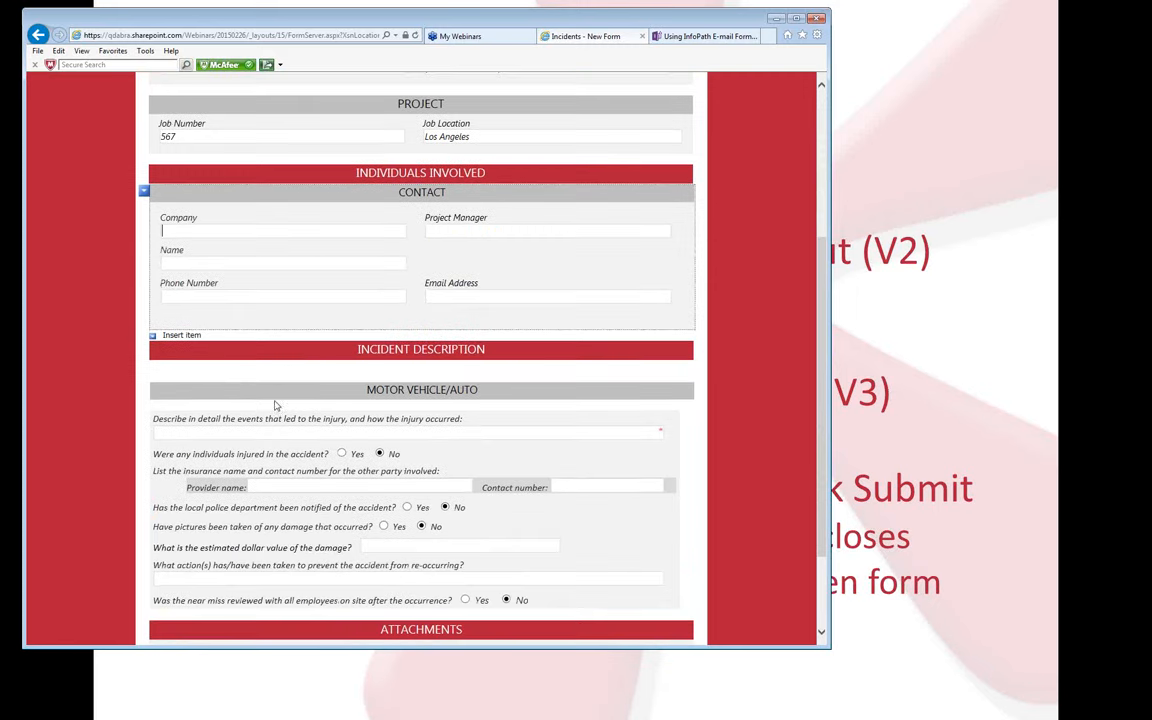
pyautogui.click(277, 436)
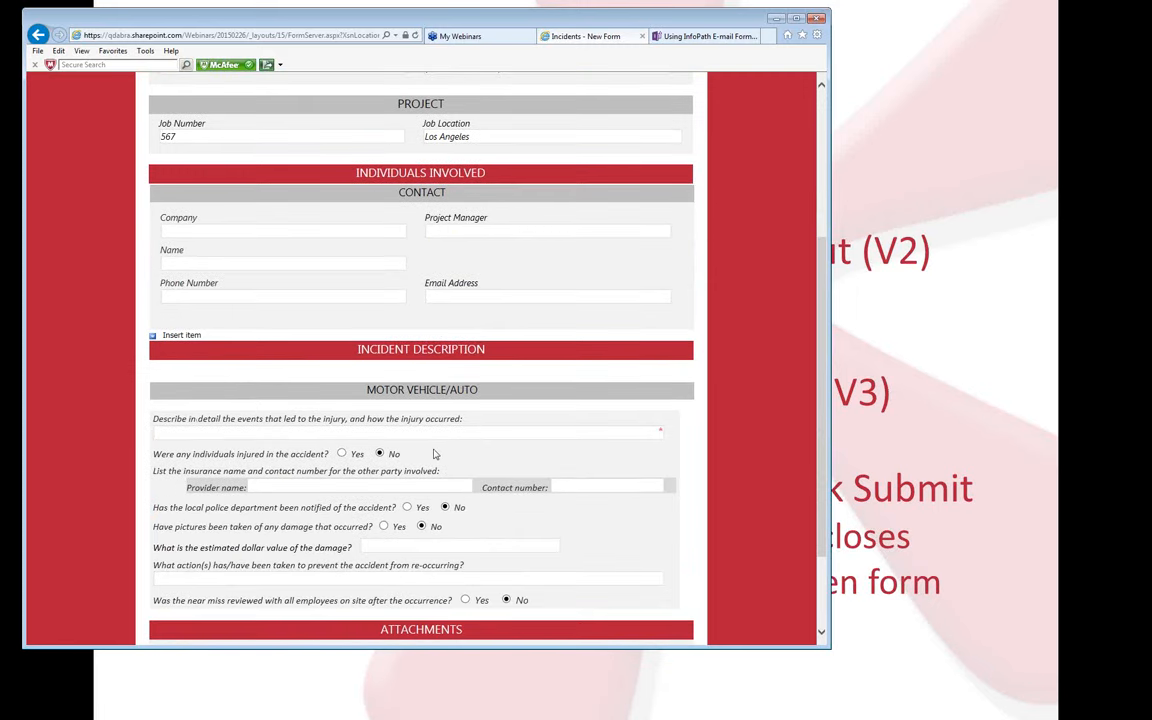
pyautogui.write('Sudden Impact')
pyautogui.press('Tab')
pyautogui.scroll(-3, 361, 482)
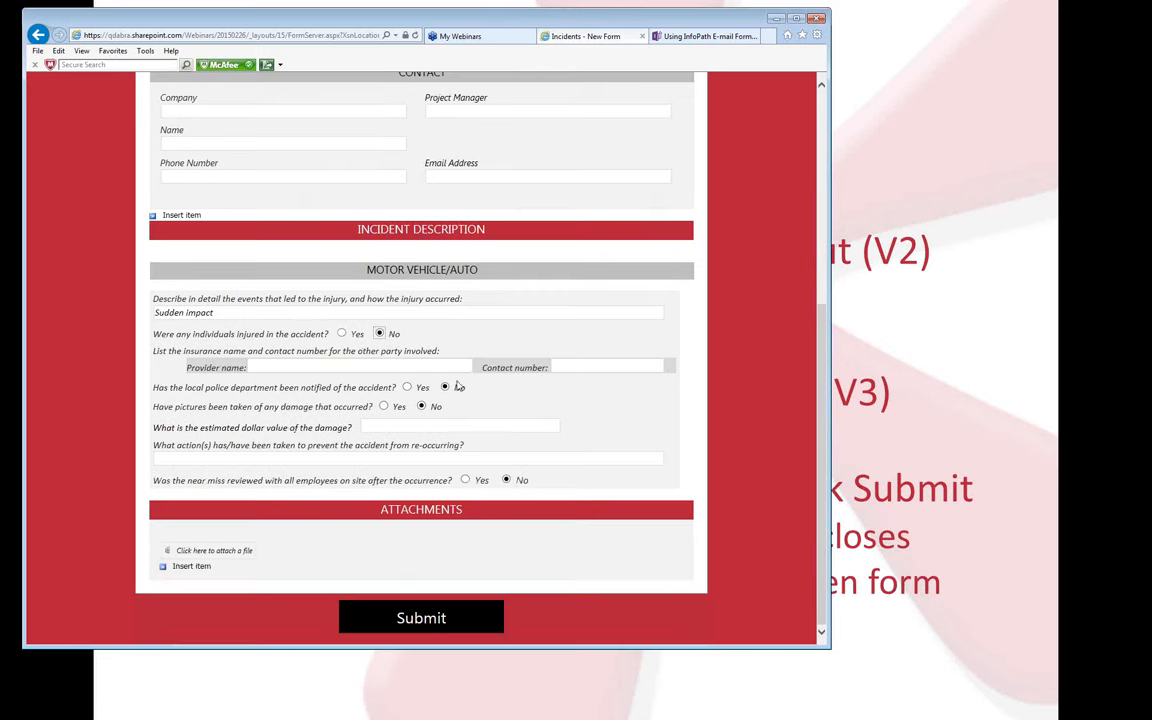
pyautogui.click(421, 617)
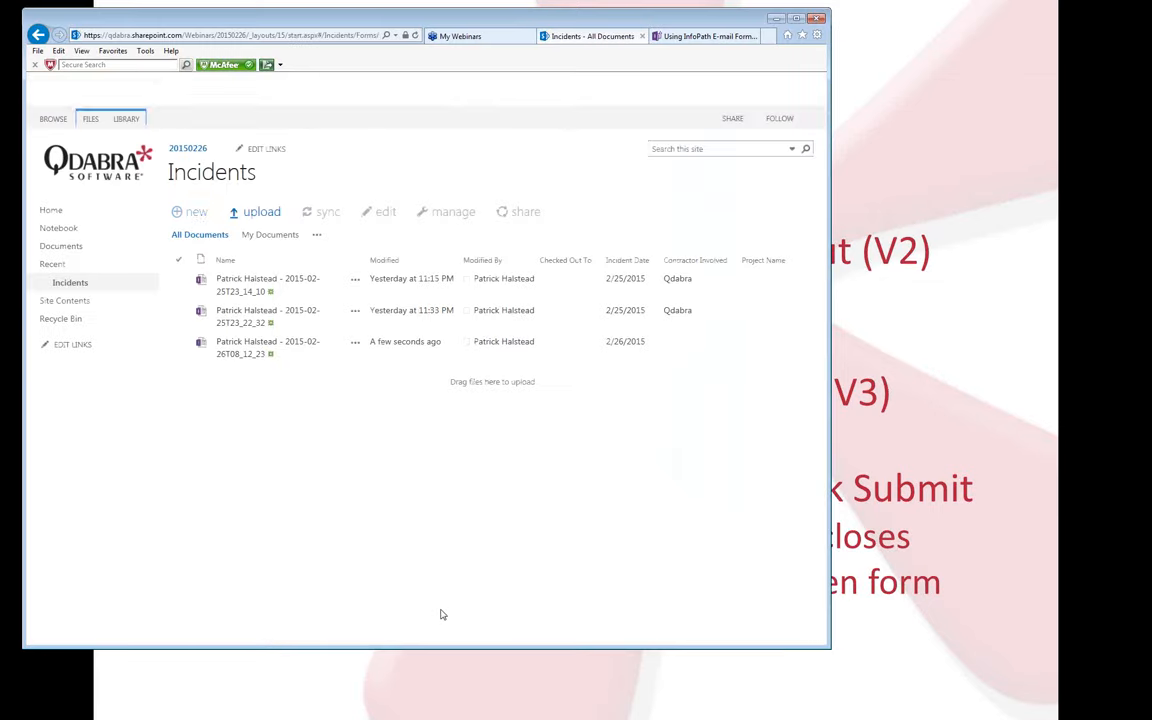
# View the newly submitted form read-only, return to the library, then switch to the webinar folder.
pyautogui.click(272, 348)
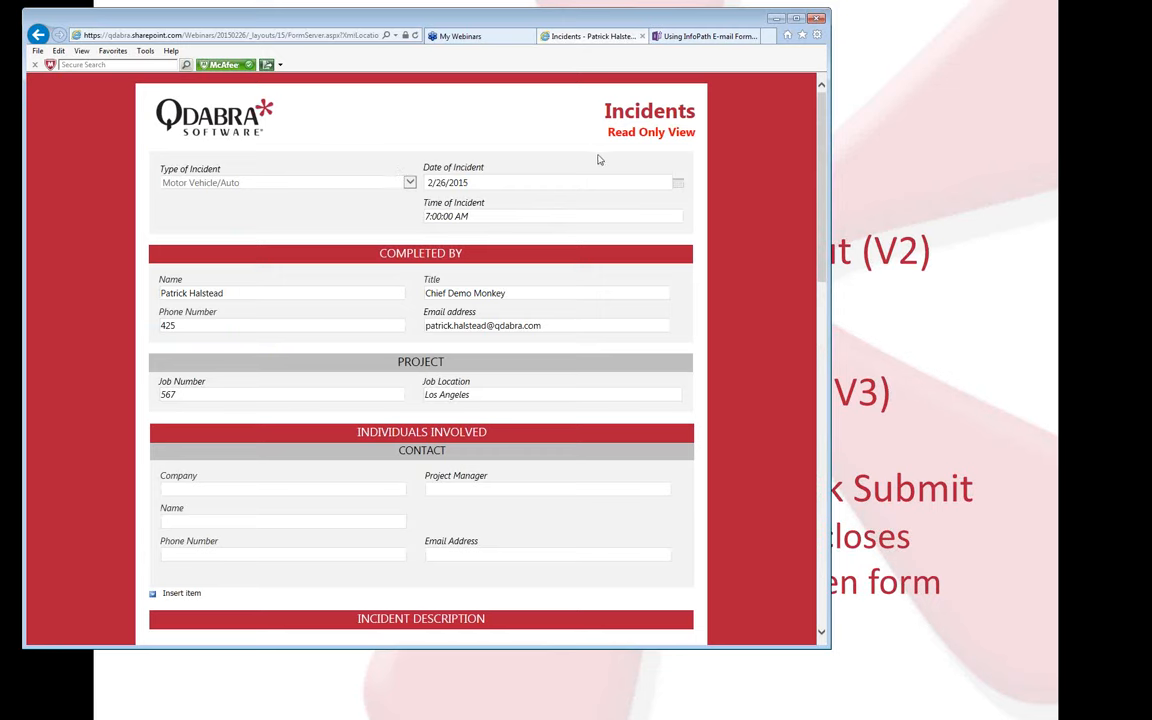
pyautogui.click(38, 36)
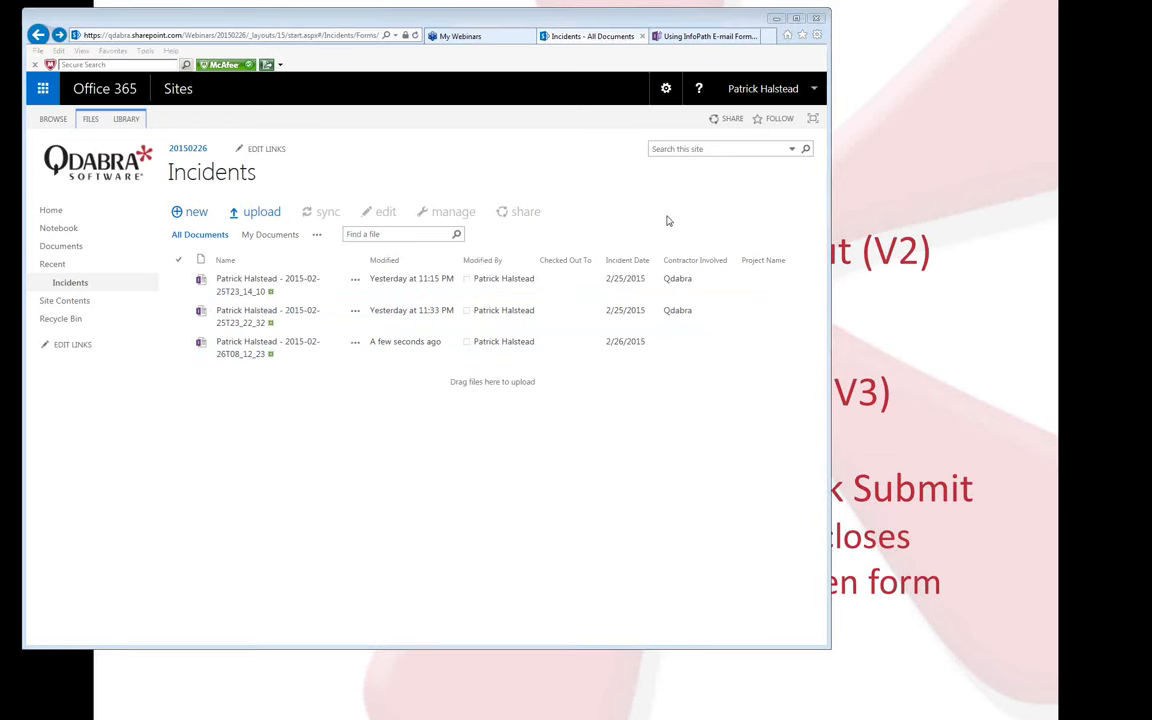
pyautogui.hotkey('alt', 'Tab')
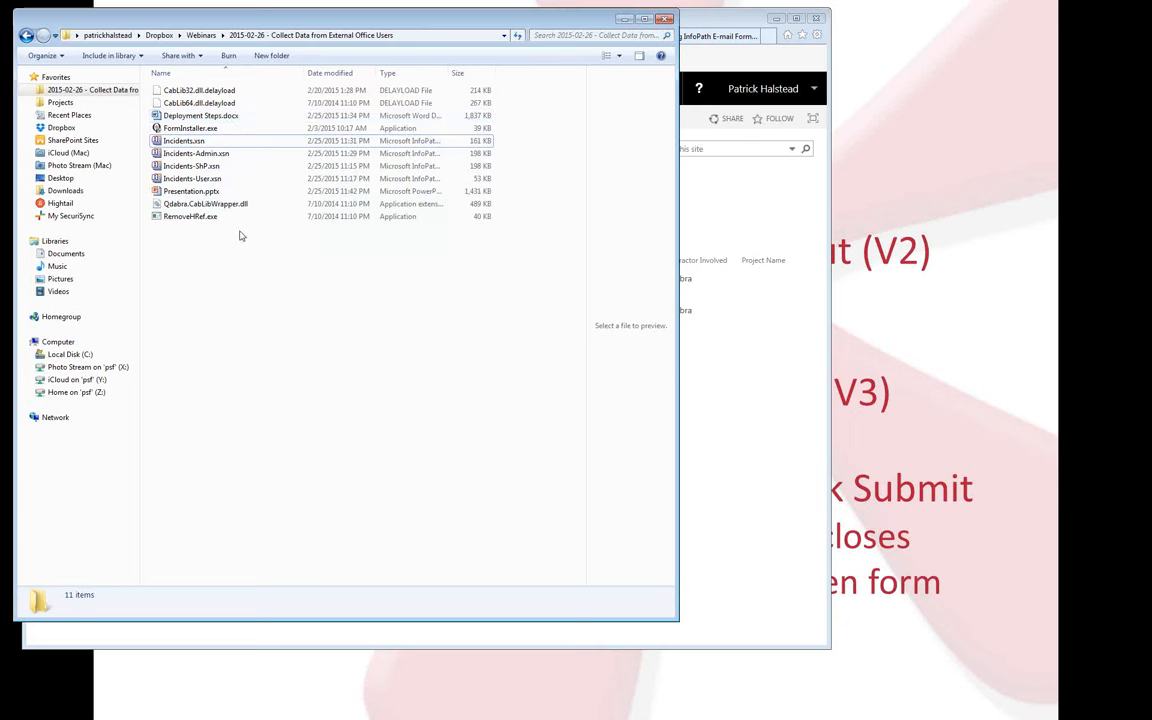
# Open Incidents-User.xsn from the webinar folder in InfoPath design mode.
pyautogui.click(212, 166)
pyautogui.click(222, 179)
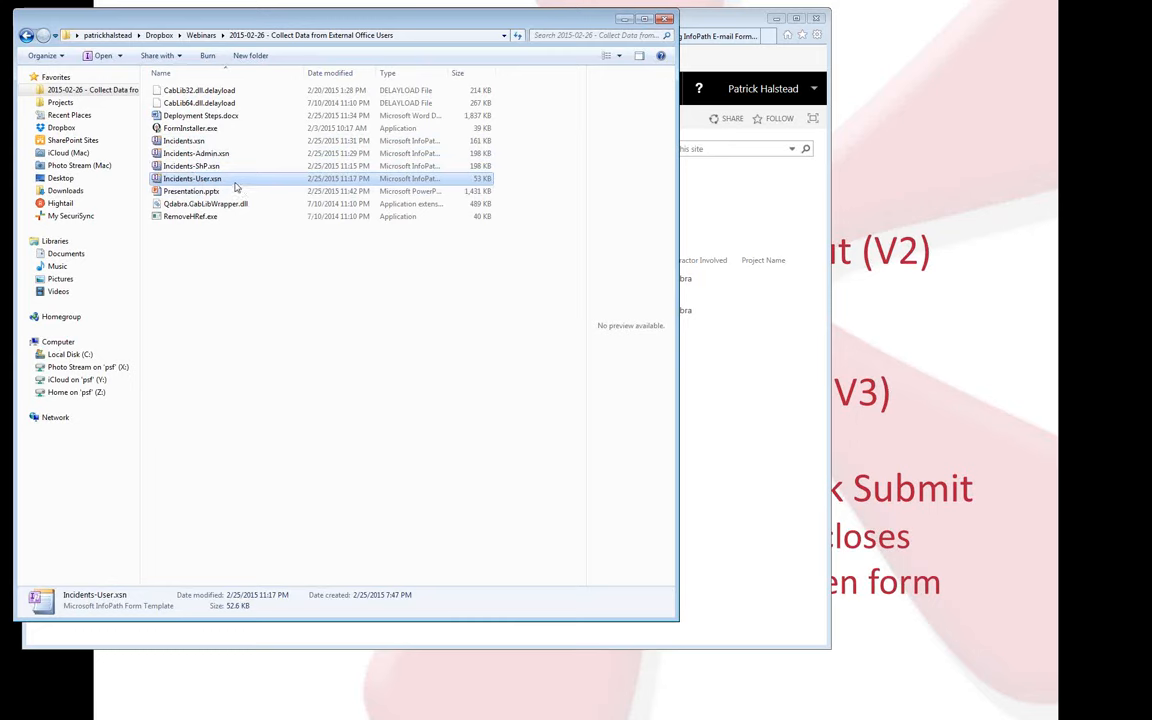
pyautogui.rightClick(227, 182)
pyautogui.click(269, 202)
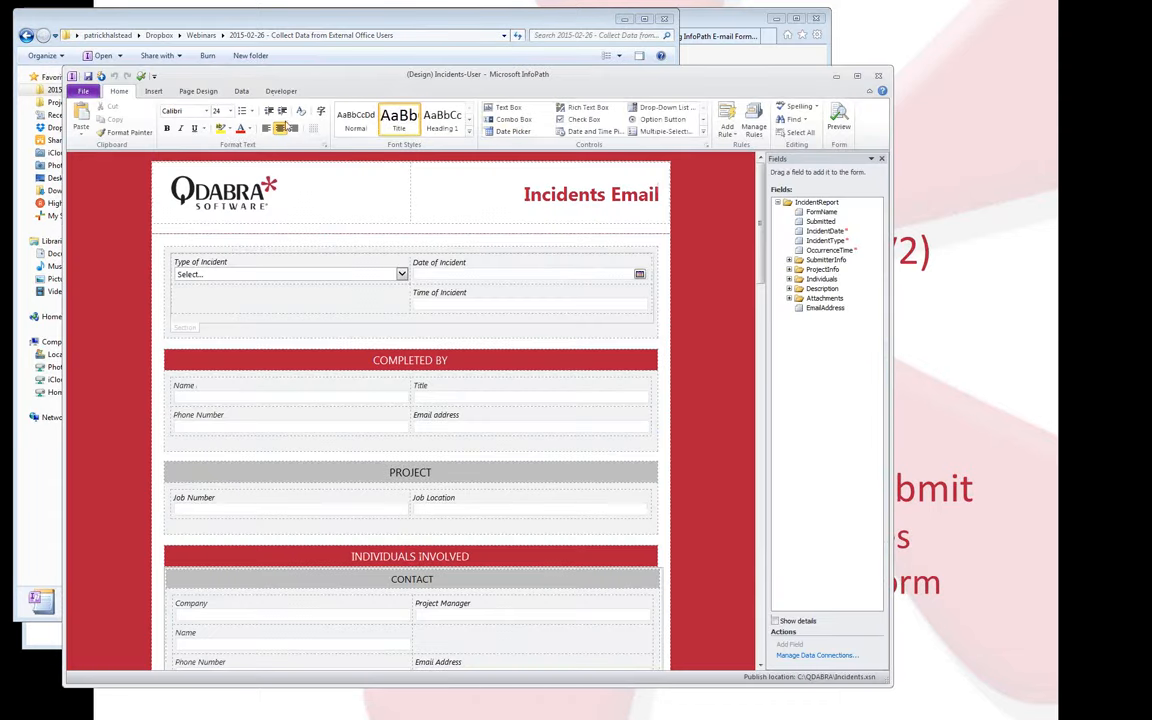
pyautogui.click(91, 94)
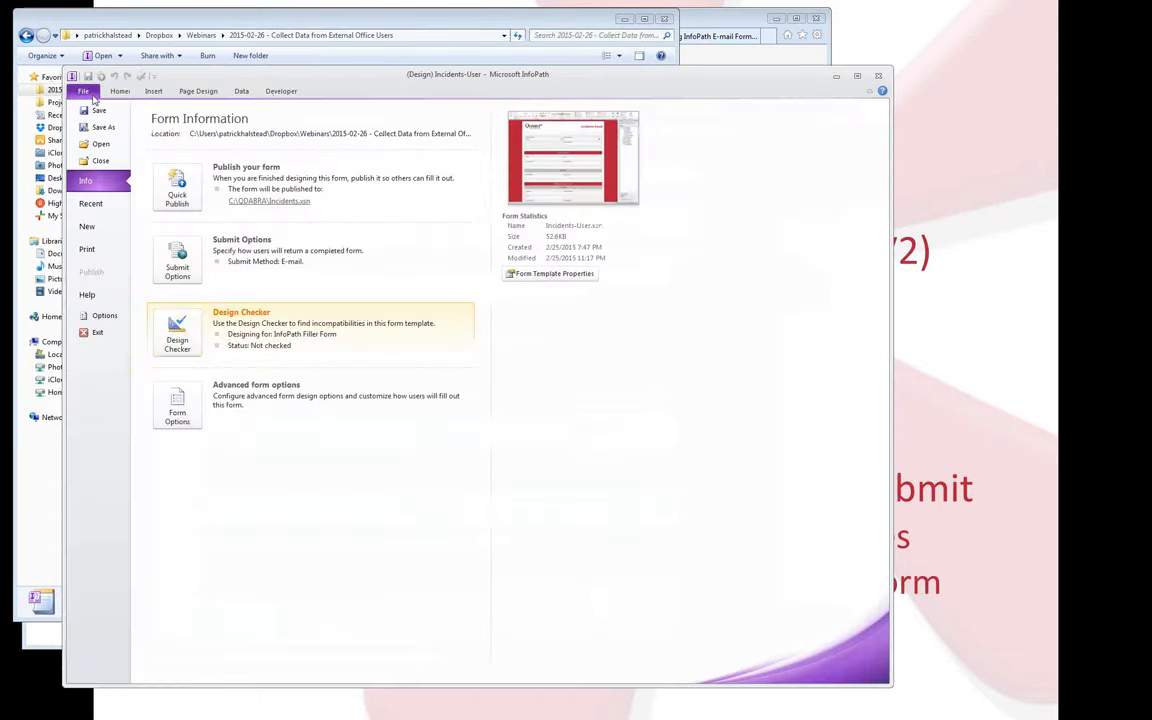
pyautogui.click(176, 400)
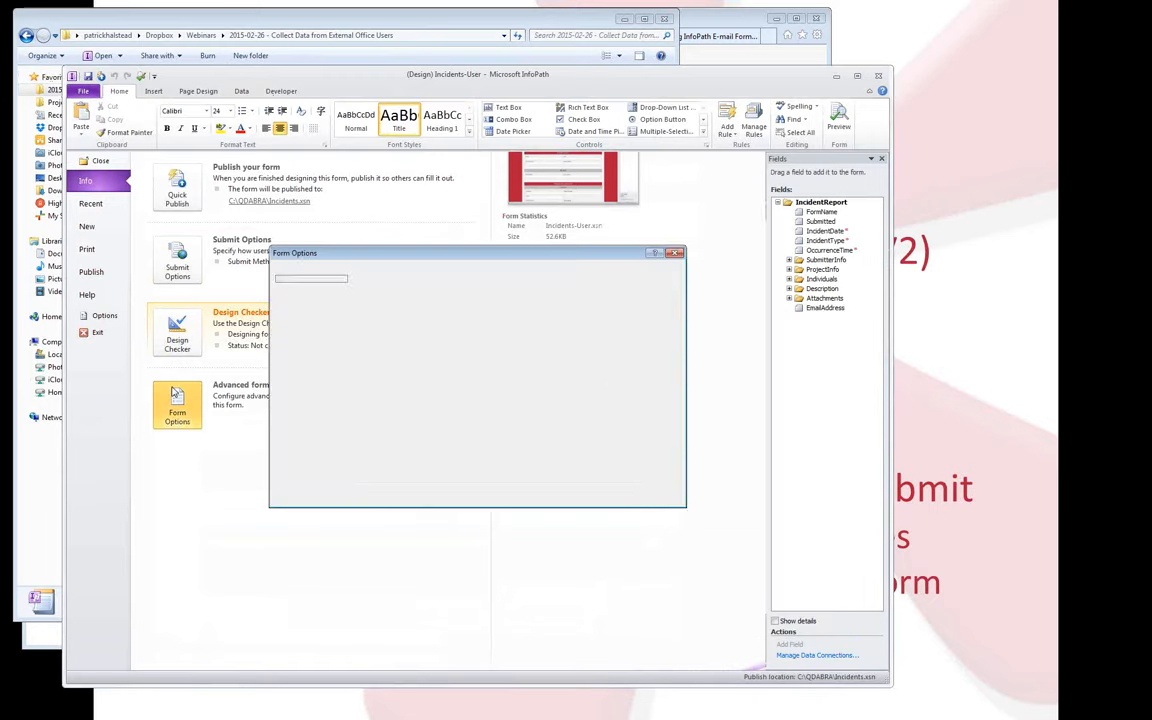
pyautogui.click(306, 342)
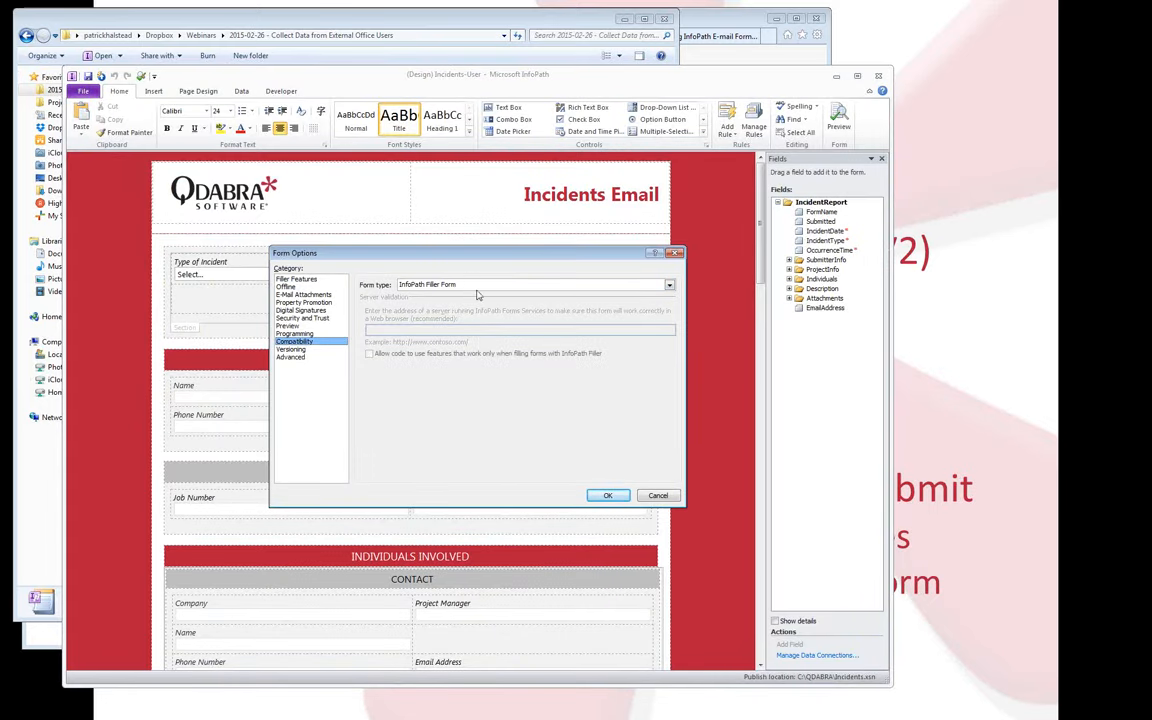
pyautogui.click(300, 318)
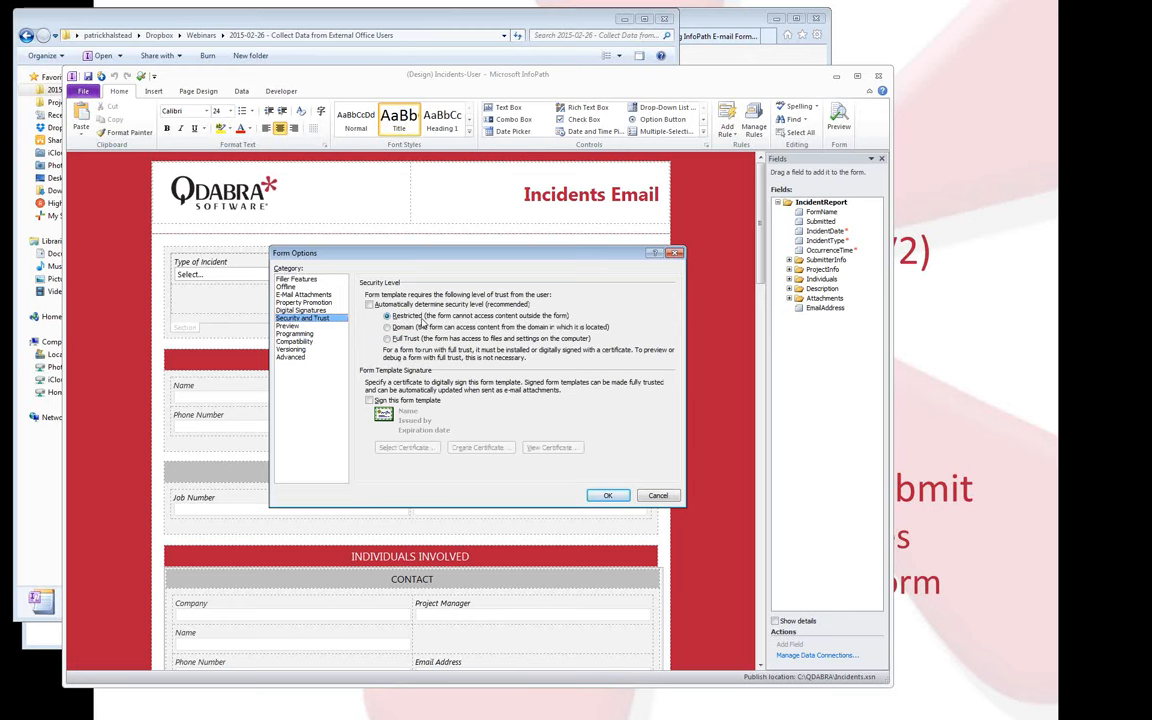
pyautogui.click(675, 254)
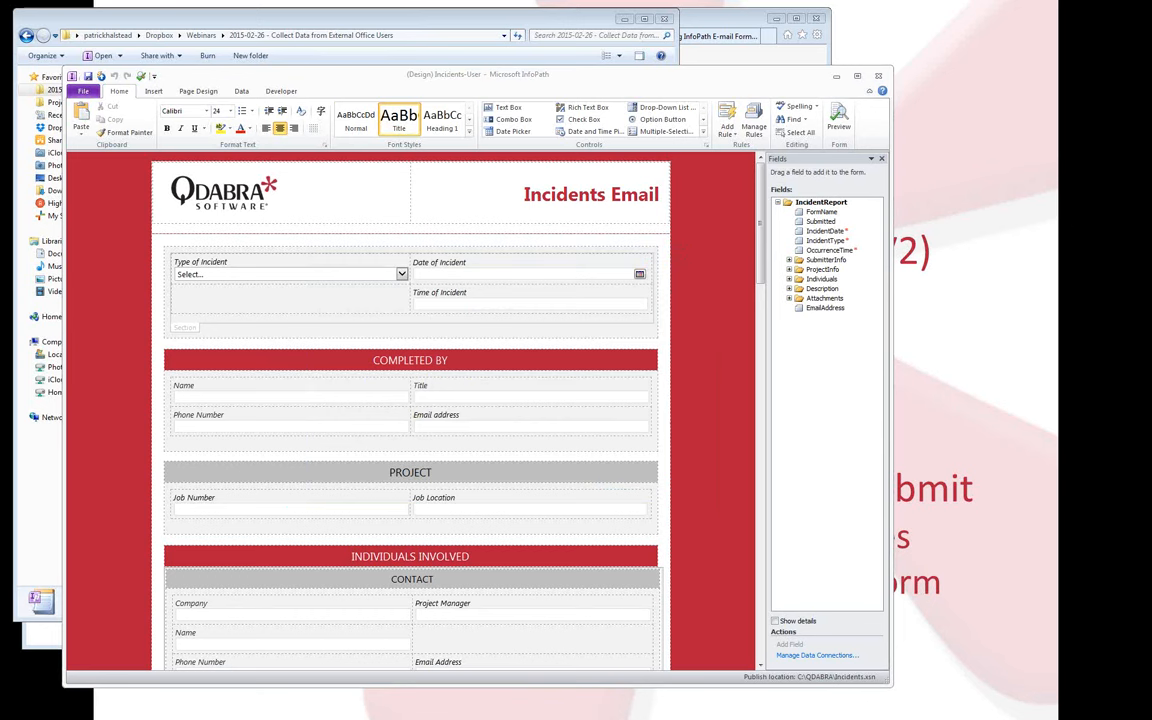
pyautogui.moveTo(1151, 30); pyautogui.dragTo(722, 33)
# Read the Deployment Steps guide down to the User Email Form (Offline) section, then move Word aside.
pyautogui.scroll(-1, 795, 318)
pyautogui.scroll(-8, 795, 318)
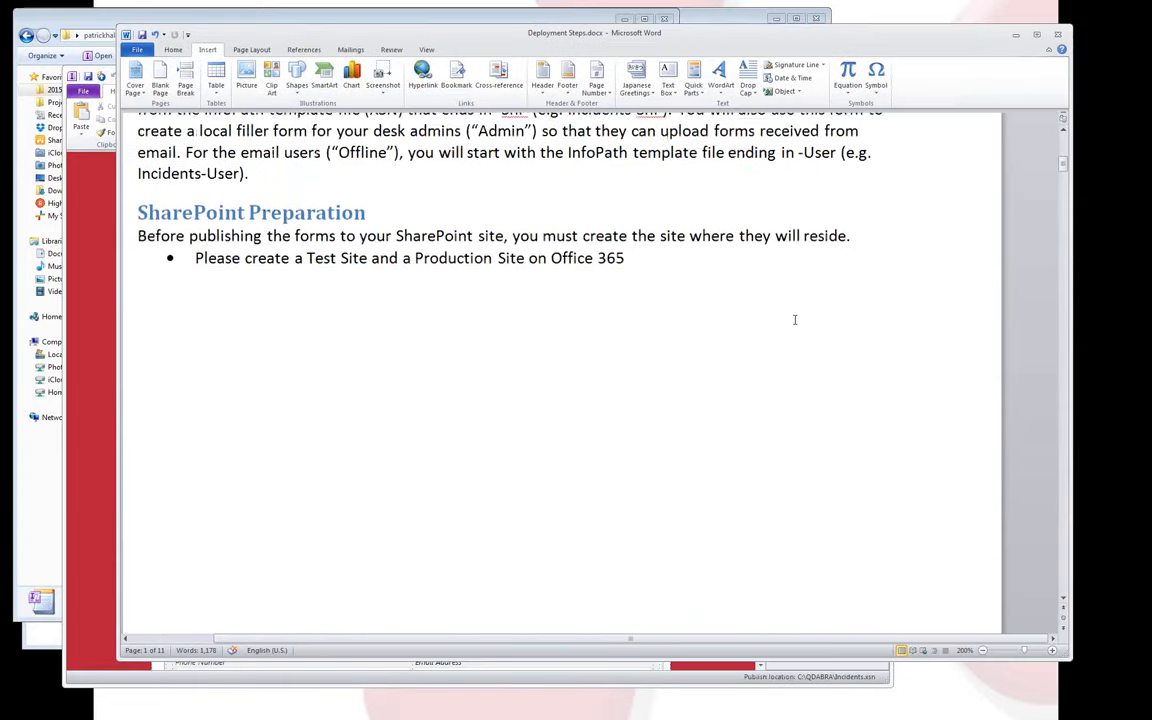
pyautogui.scroll(-10, 795, 319)
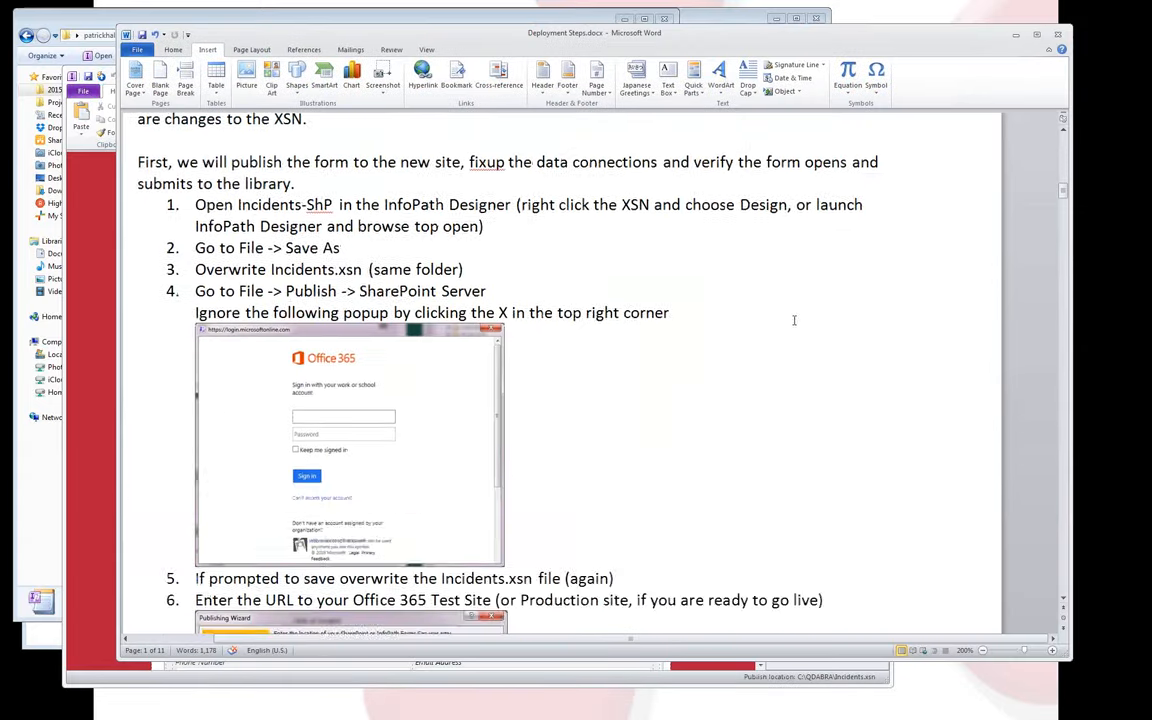
pyautogui.scroll(-8, 795, 320)
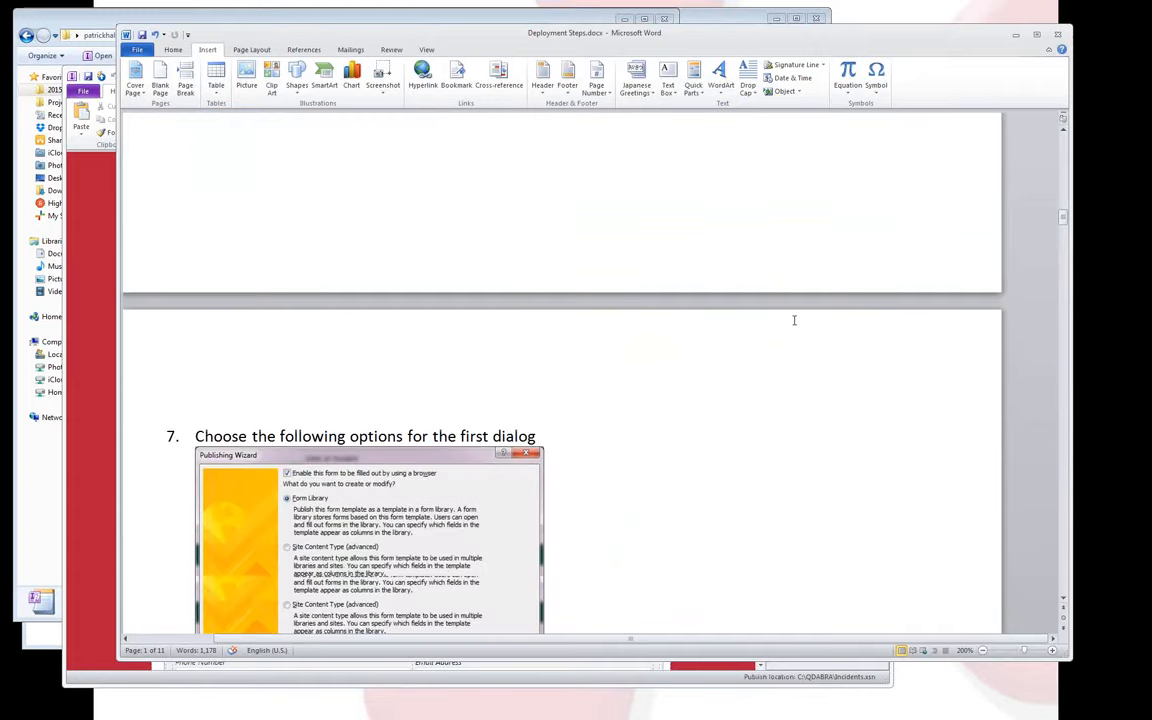
pyautogui.scroll(-12, 540, 412)
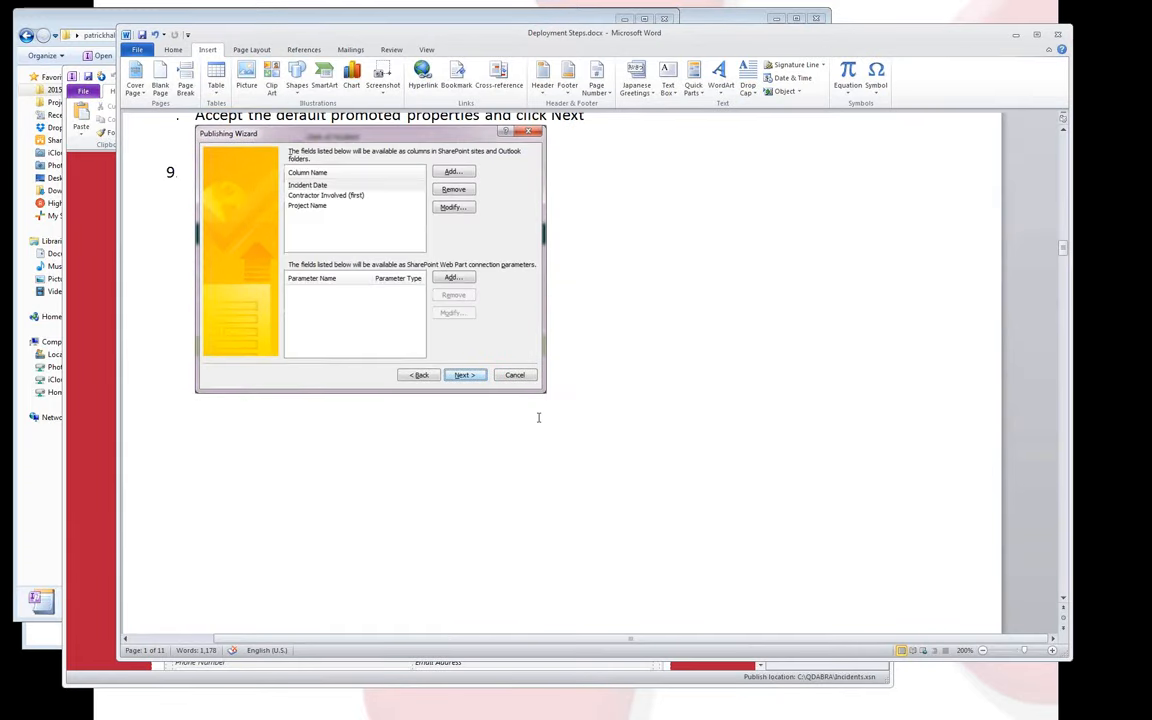
pyautogui.scroll(-8, 538, 417)
pyautogui.scroll(3, 282, 330)
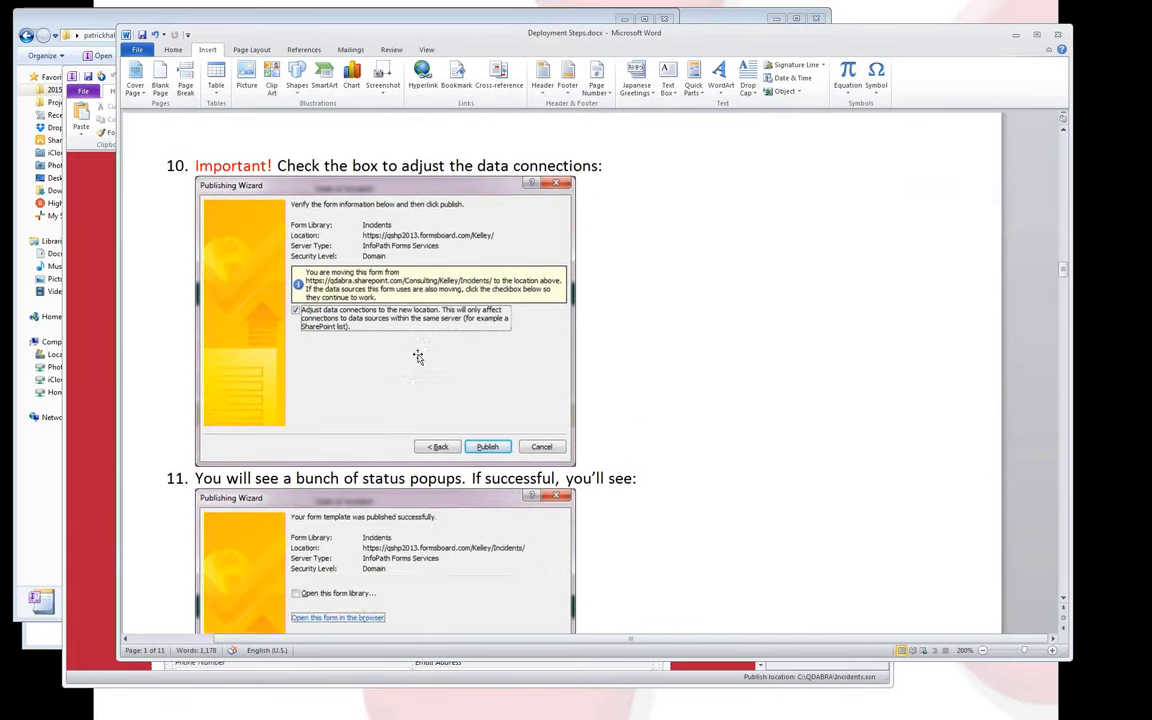
pyautogui.scroll(-4, 393, 391)
pyautogui.scroll(-15, 396, 390)
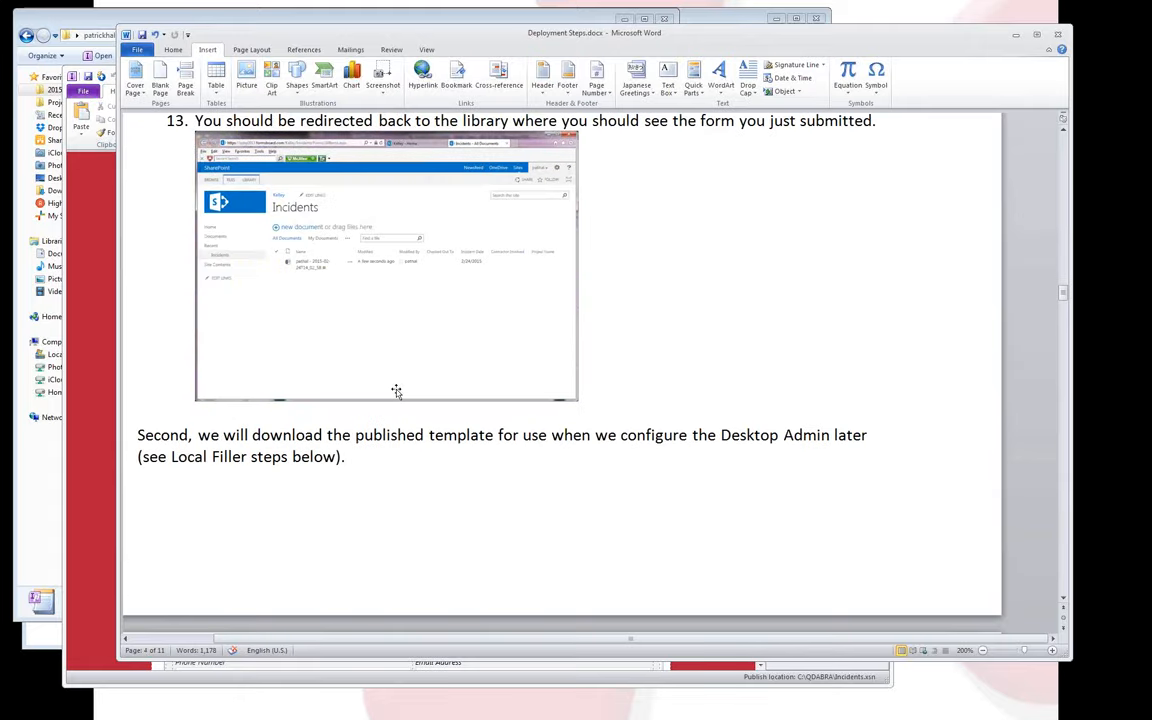
pyautogui.scroll(-1, 396, 389)
pyautogui.scroll(-6, 396, 389)
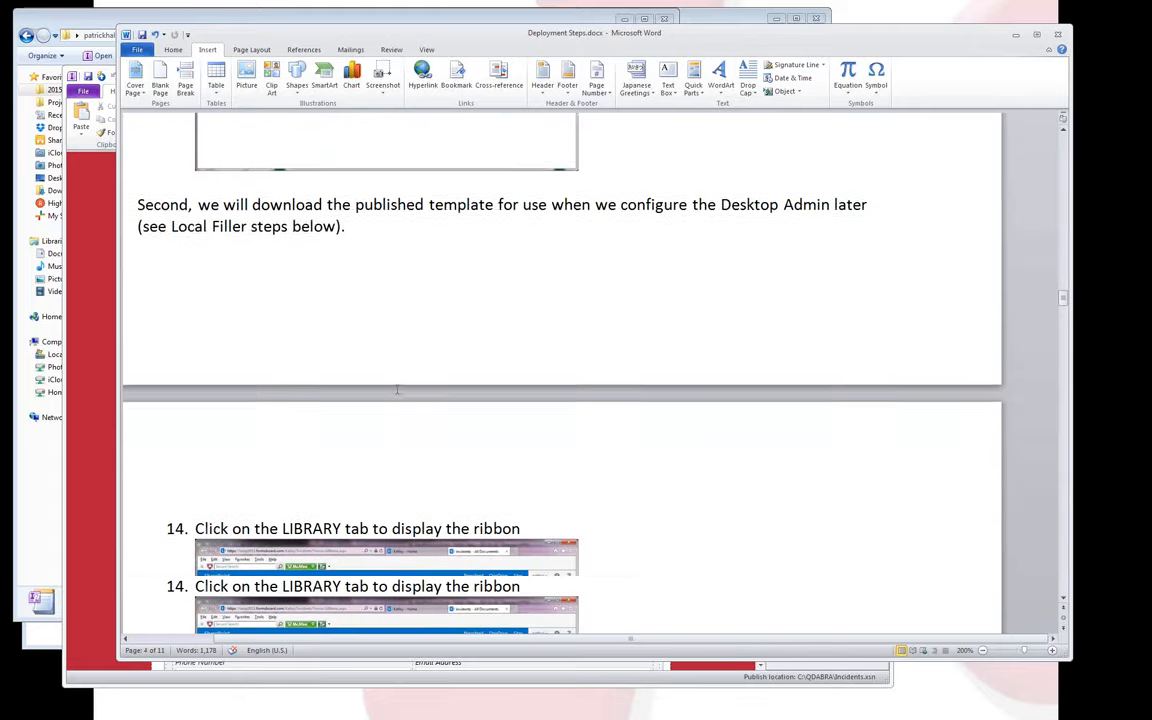
pyautogui.scroll(-7, 396, 390)
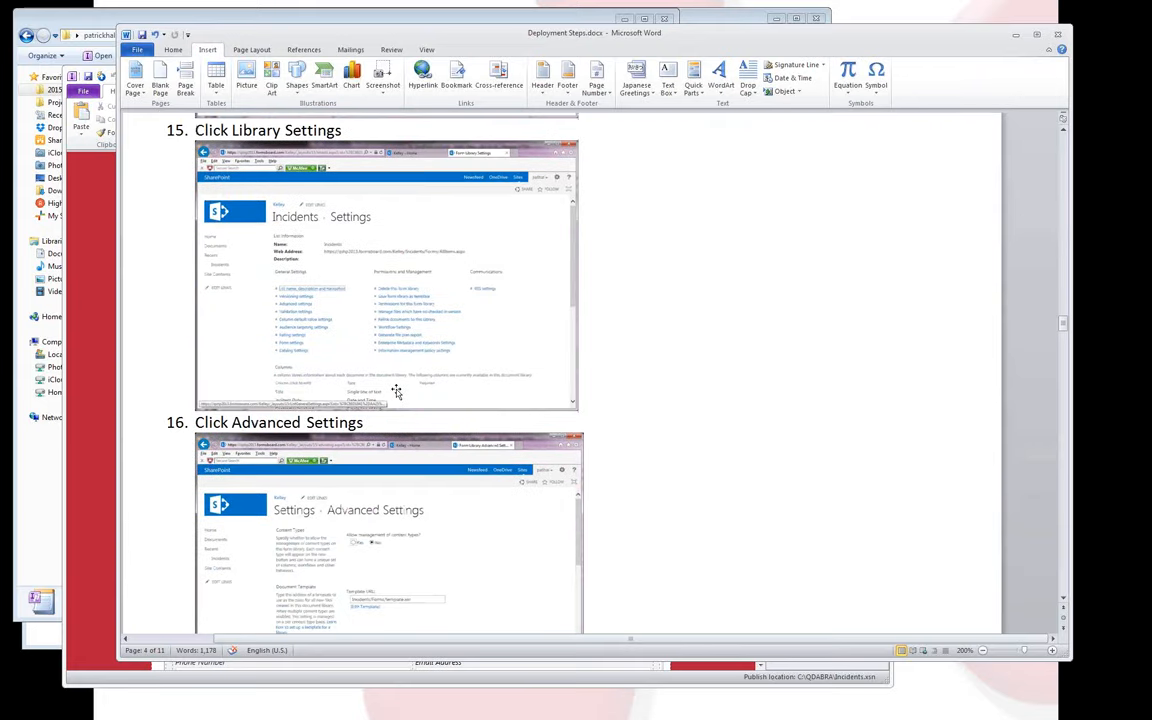
pyautogui.scroll(-6, 396, 389)
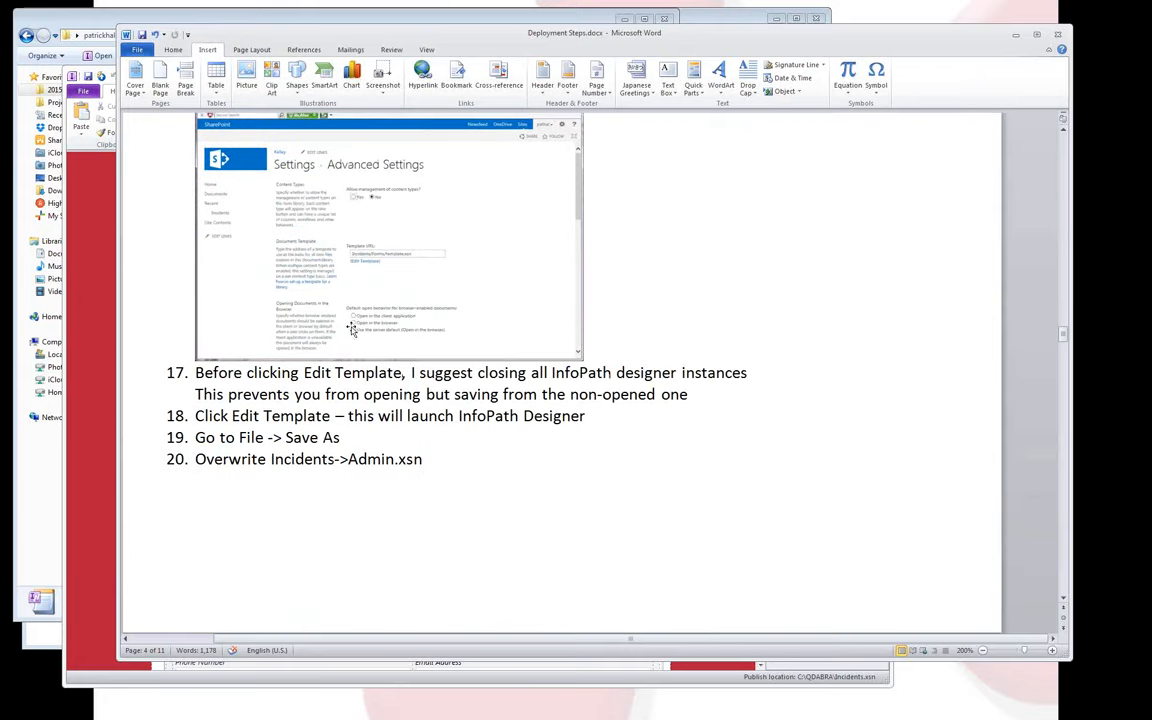
pyautogui.scroll(-6, 420, 352)
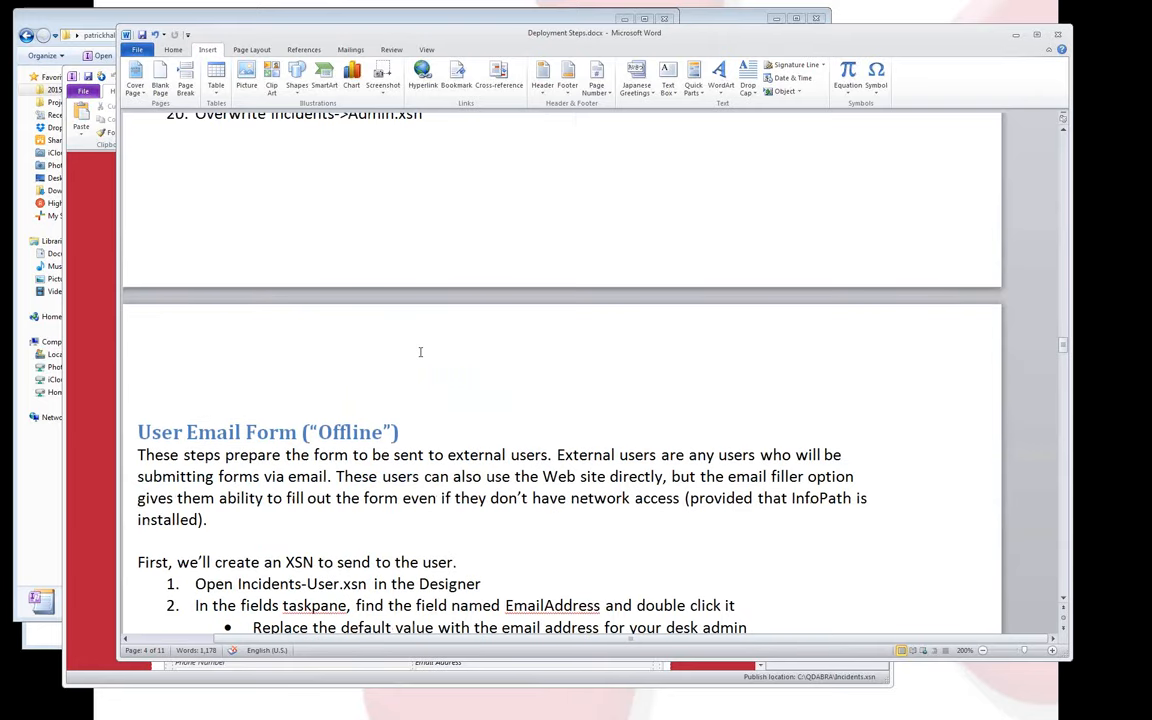
pyautogui.scroll(-4, 420, 352)
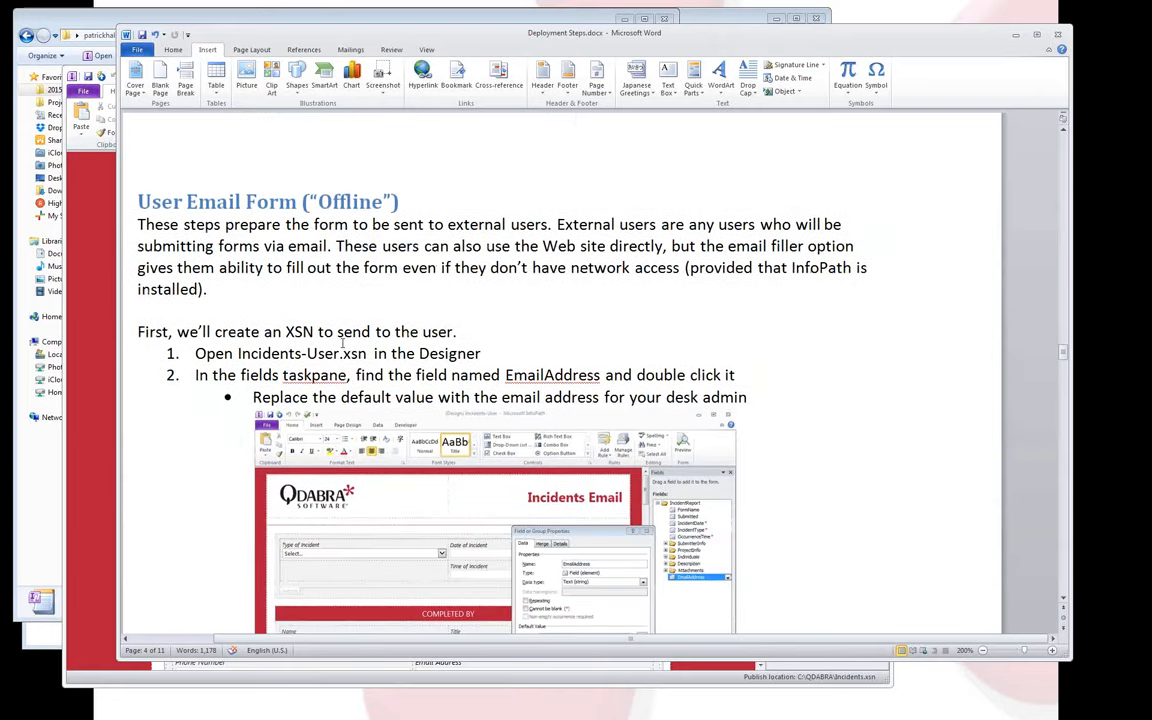
pyautogui.scroll(-1, 342, 341)
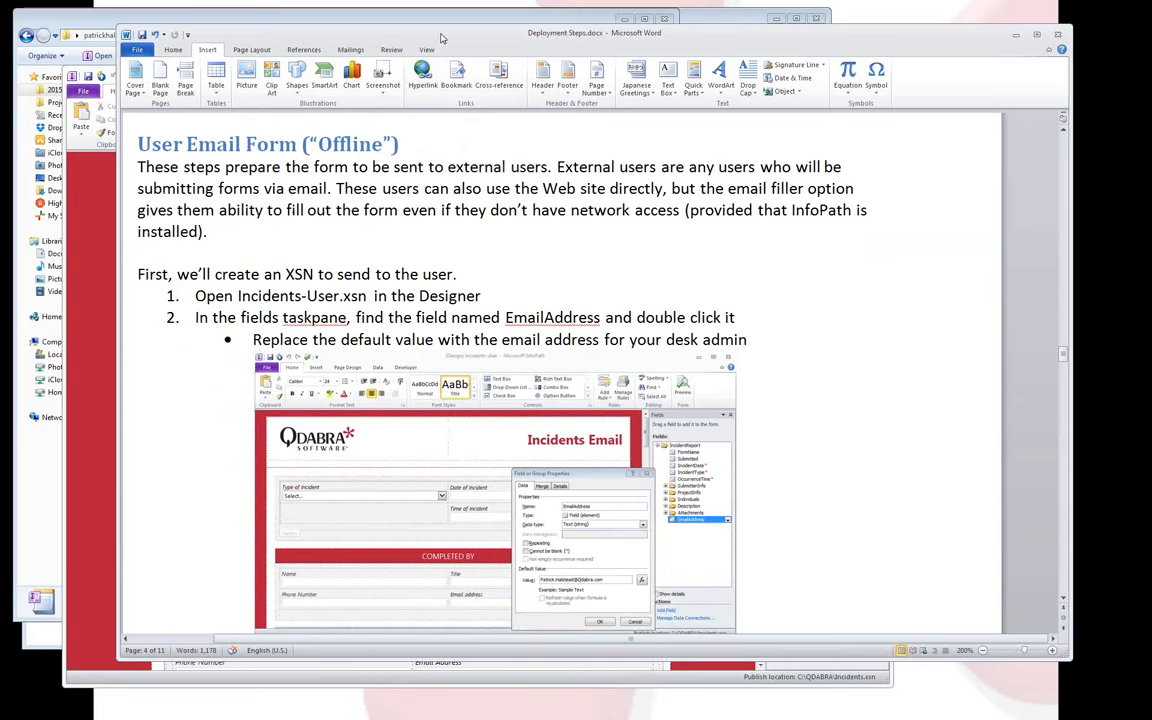
pyautogui.moveTo(441, 38); pyautogui.dragTo(1151, 38)
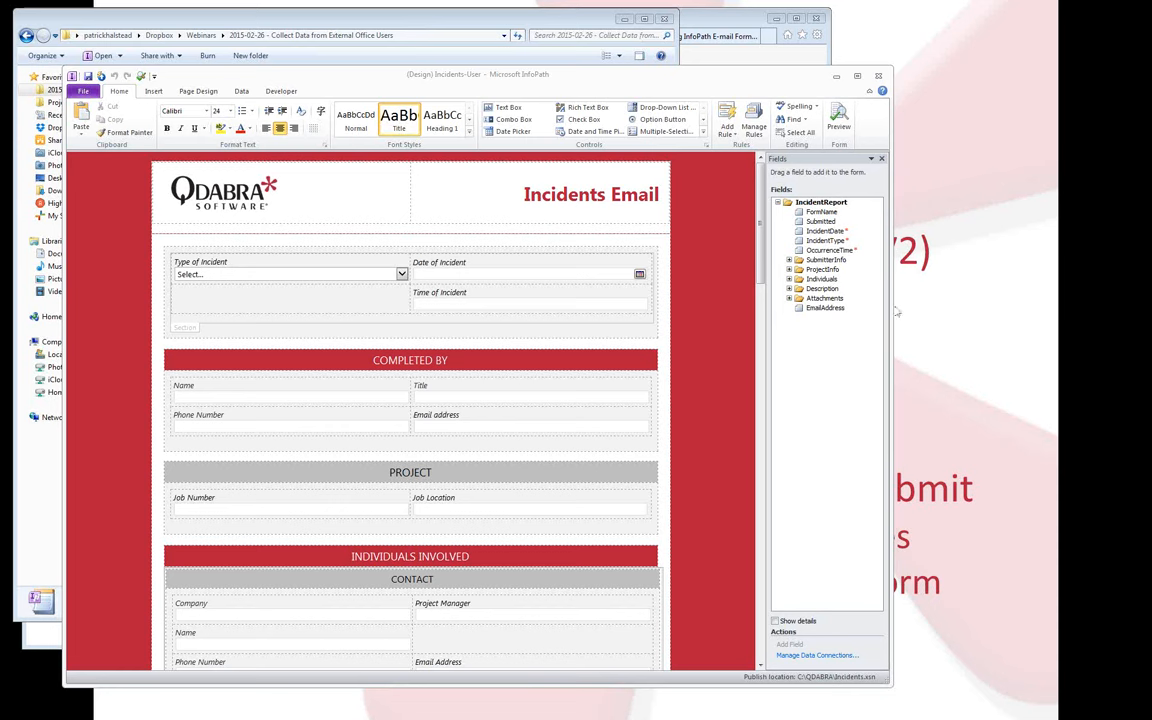
pyautogui.click(815, 309)
pyautogui.doubleClick(815, 310)
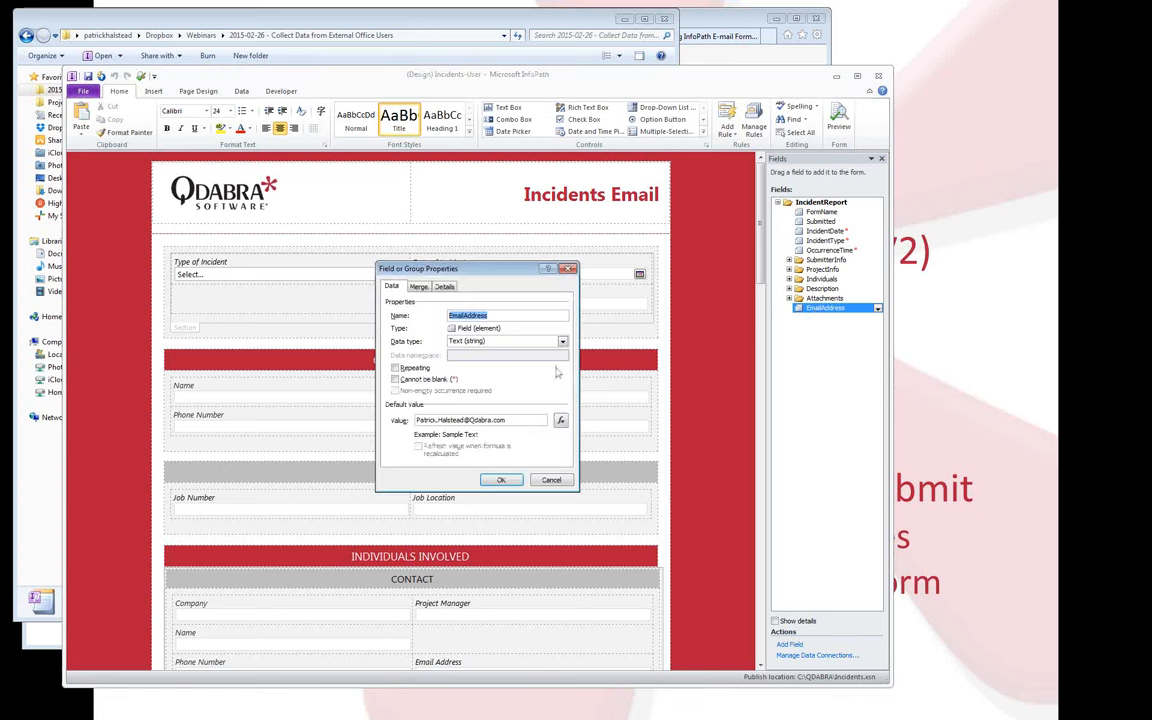
pyautogui.moveTo(524, 420); pyautogui.dragTo(409, 425)
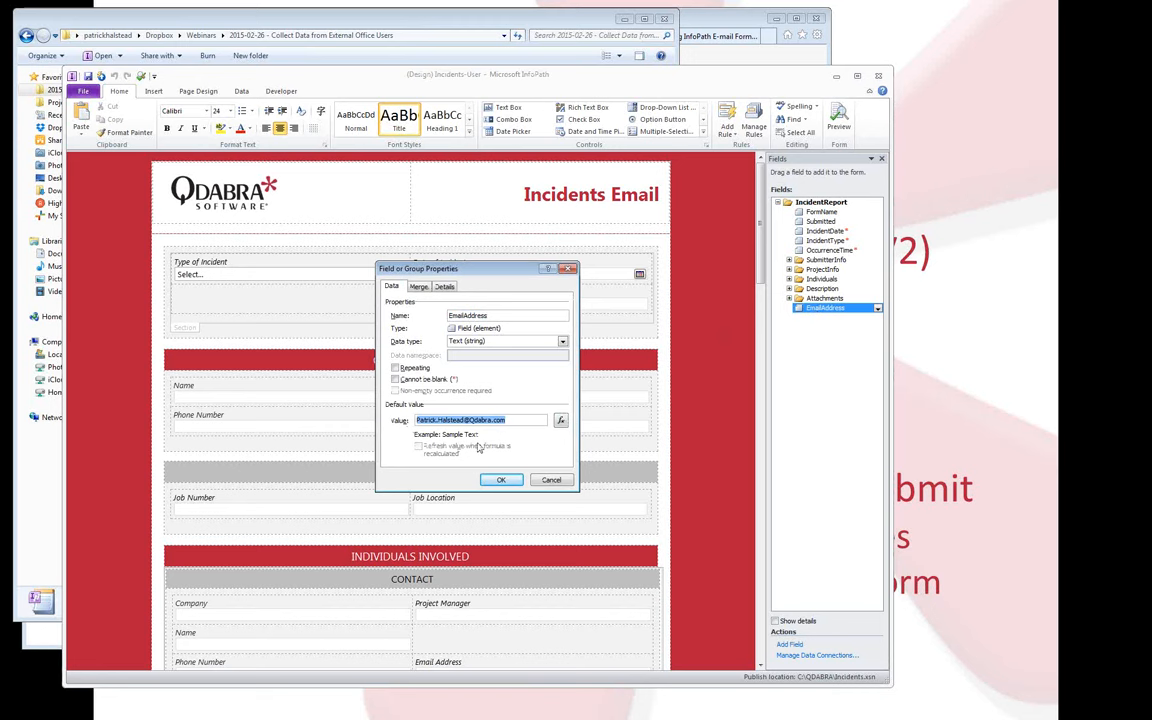
pyautogui.press('Home')
pyautogui.hotkey('ctrl', 'shift', 'Right')
pyautogui.hotkey('ctrl', 'shift', 'Right')
pyautogui.hotkey('ctrl', 'shift', 'Right')
pyautogui.hotkey('ctrl', 'shift', 'Right')
pyautogui.hotkey('ctrl', 'shift', 'Right')
pyautogui.hotkey('ctrl', 'shift', 'Right')
pyautogui.hotkey('ctrl', 'shift', 'Right')
pyautogui.write('YourNam')
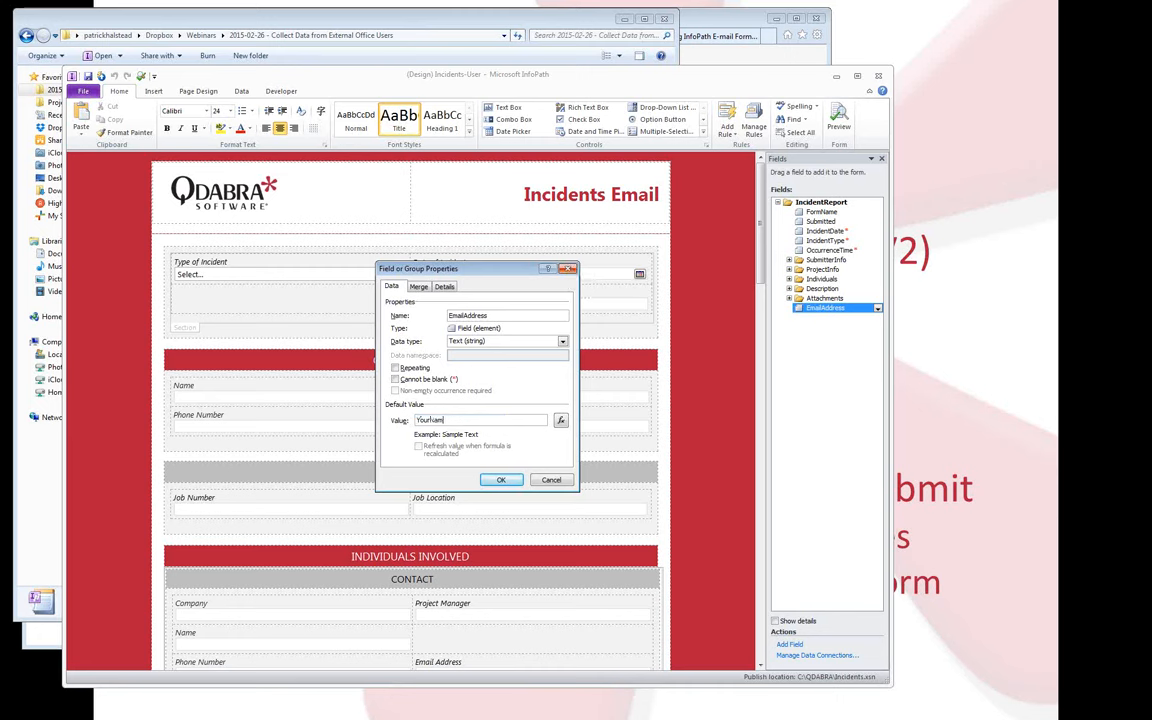
pyautogui.write('e@YourOrg.com')
pyautogui.press('Return')
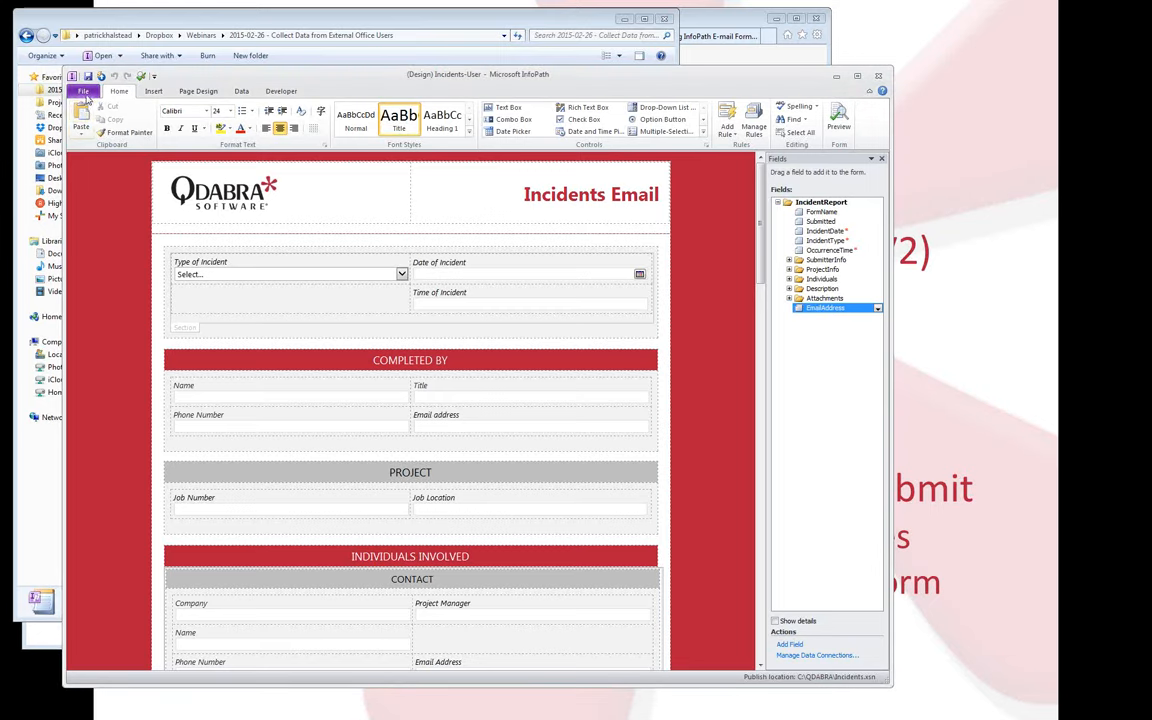
# Save the template over Incidents.xsn and close InfoPath Designer.
pyautogui.click(80, 92)
pyautogui.click(101, 125)
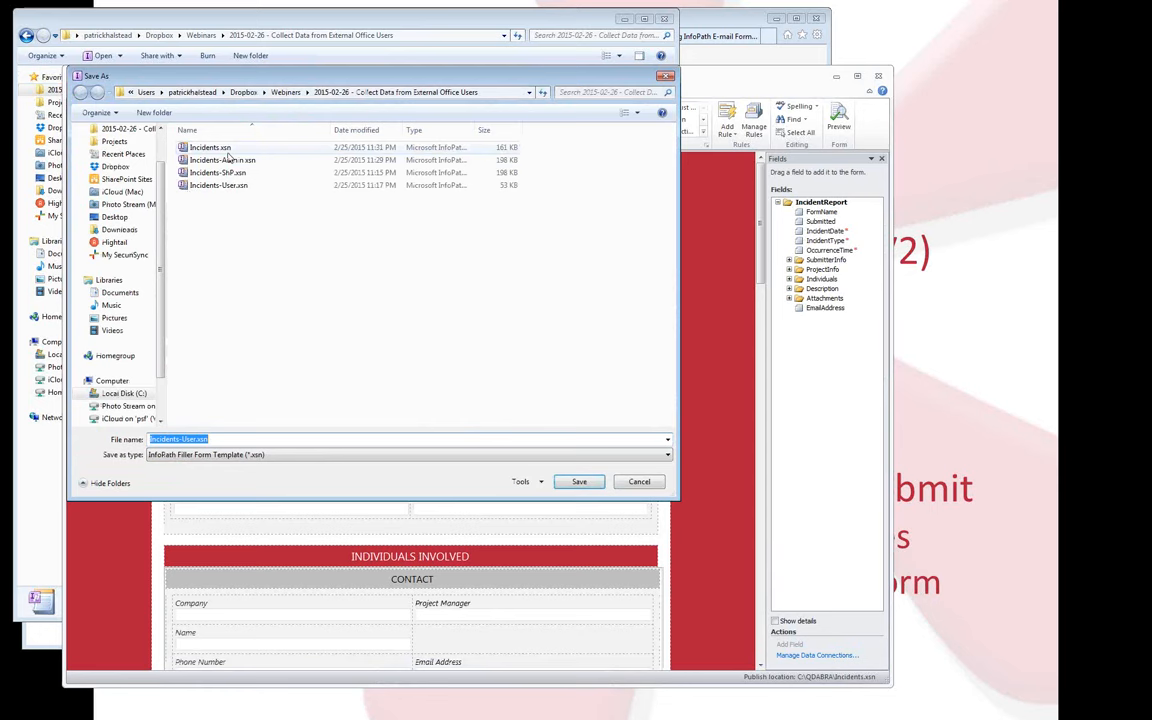
pyautogui.doubleClick(221, 150)
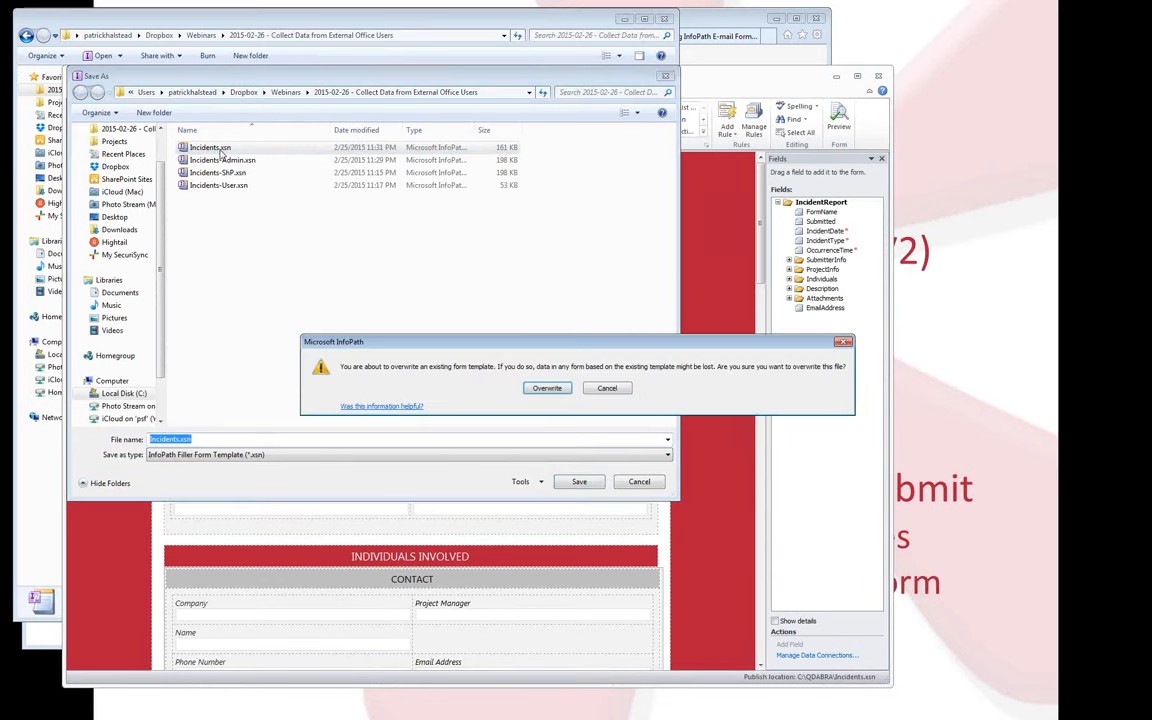
pyautogui.click(547, 388)
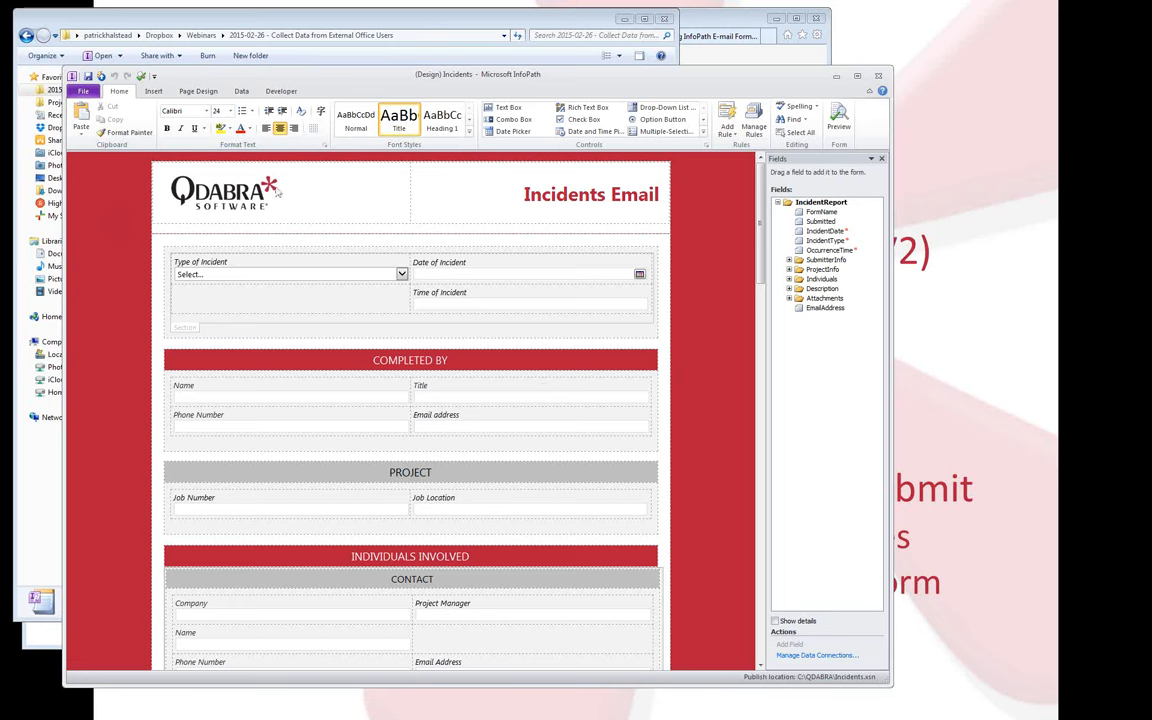
pyautogui.click(879, 77)
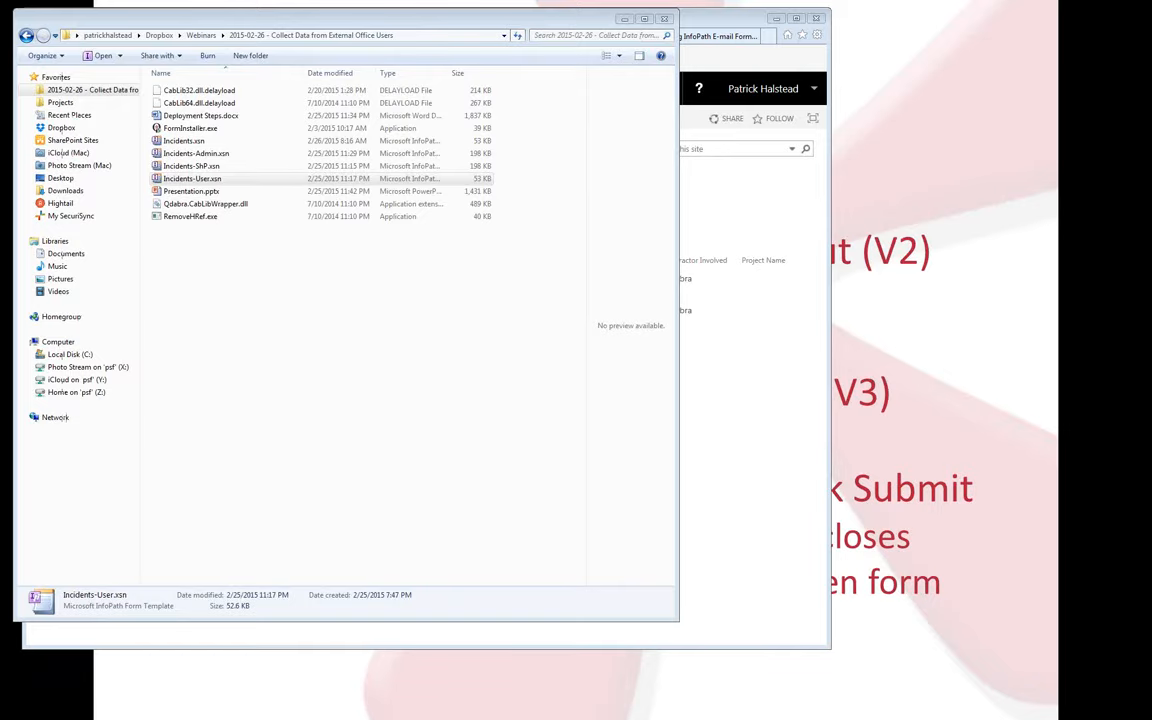
# Address the new message to yourself with the subject 'Webinar demo file'.
pyautogui.moveTo(1151, 12); pyautogui.dragTo(380, 70)
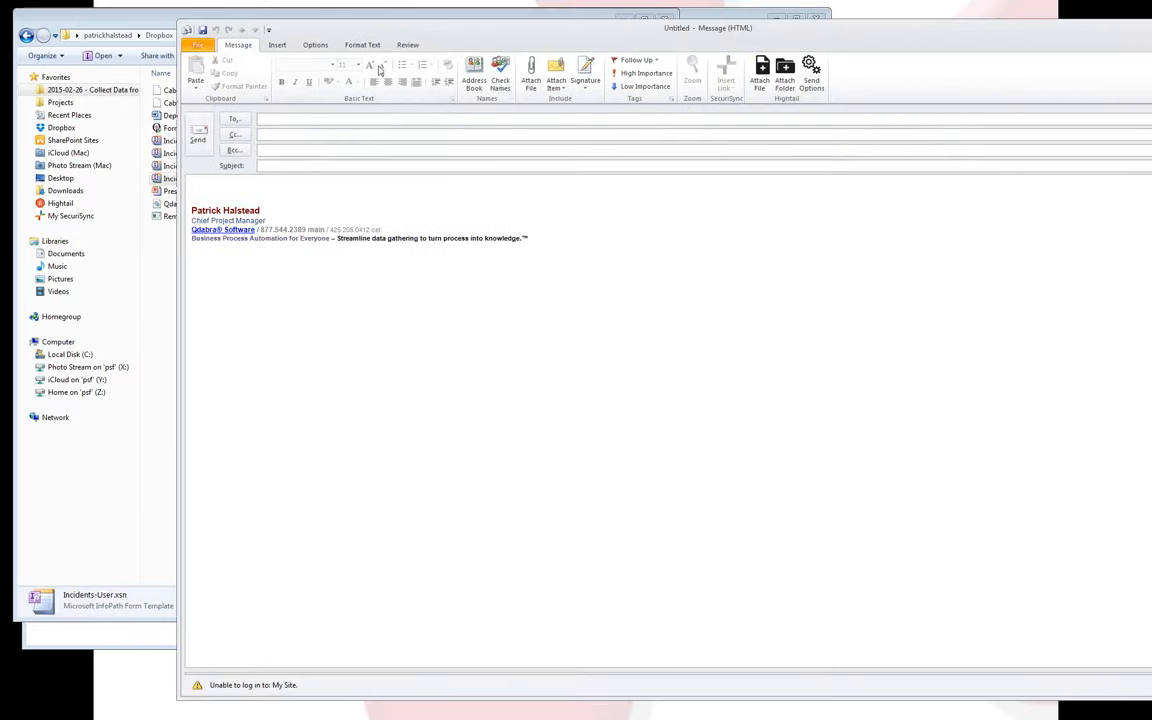
pyautogui.click(375, 117)
pyautogui.write('patrick')
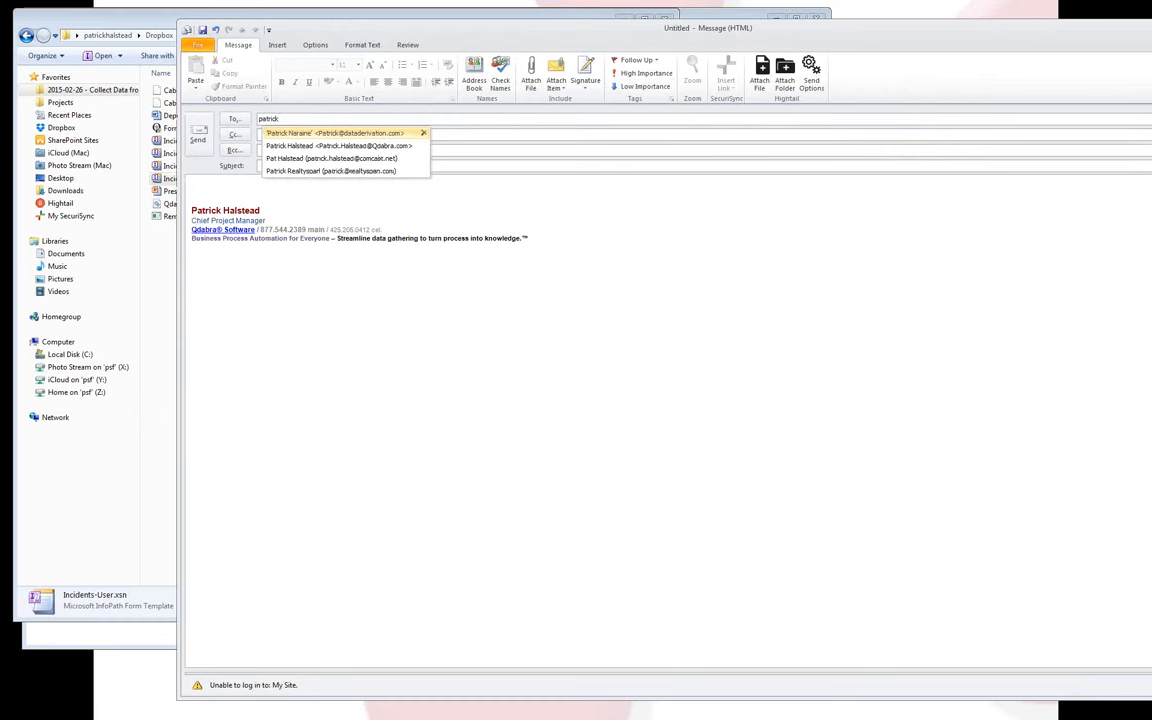
pyautogui.press('Down')
pyautogui.press('Return')
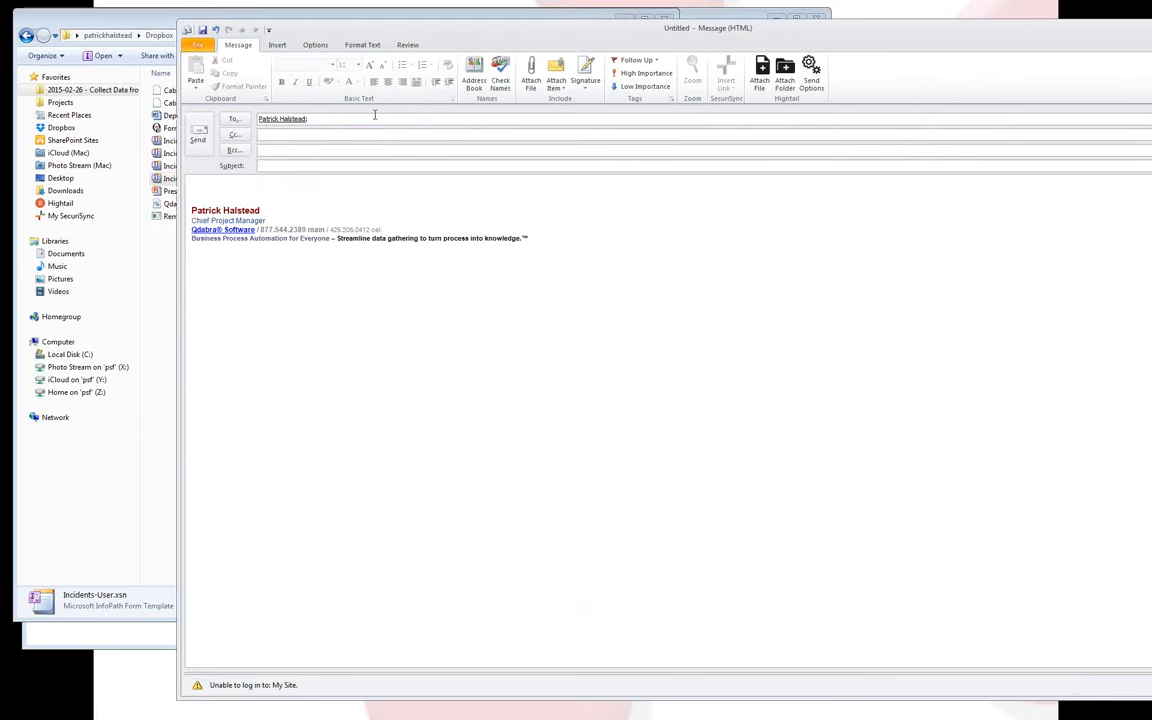
pyautogui.write('Webiun')
pyautogui.press('BackSpace')
pyautogui.press('BackSpace')
pyautogui.write('nba')
pyautogui.write(' demo fl')
pyautogui.write('le')
pyautogui.press('Tab')
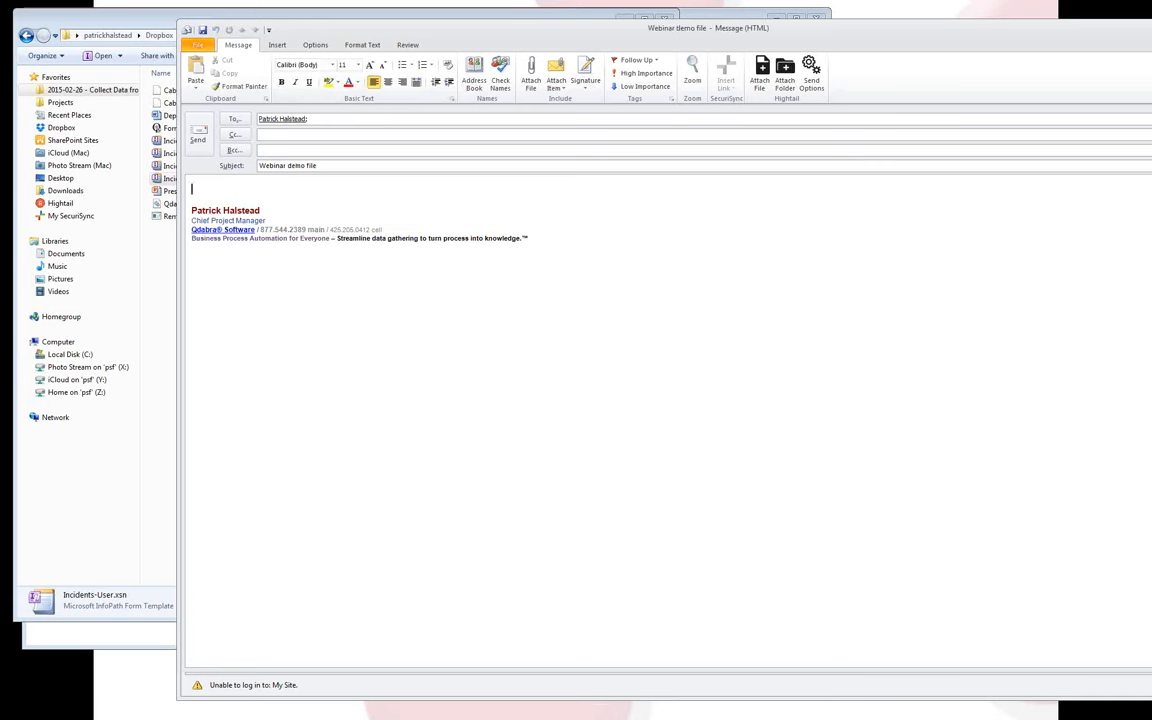
# Attach Incidents.xsn from the webinar folder and send the message.
pyautogui.click(281, 46)
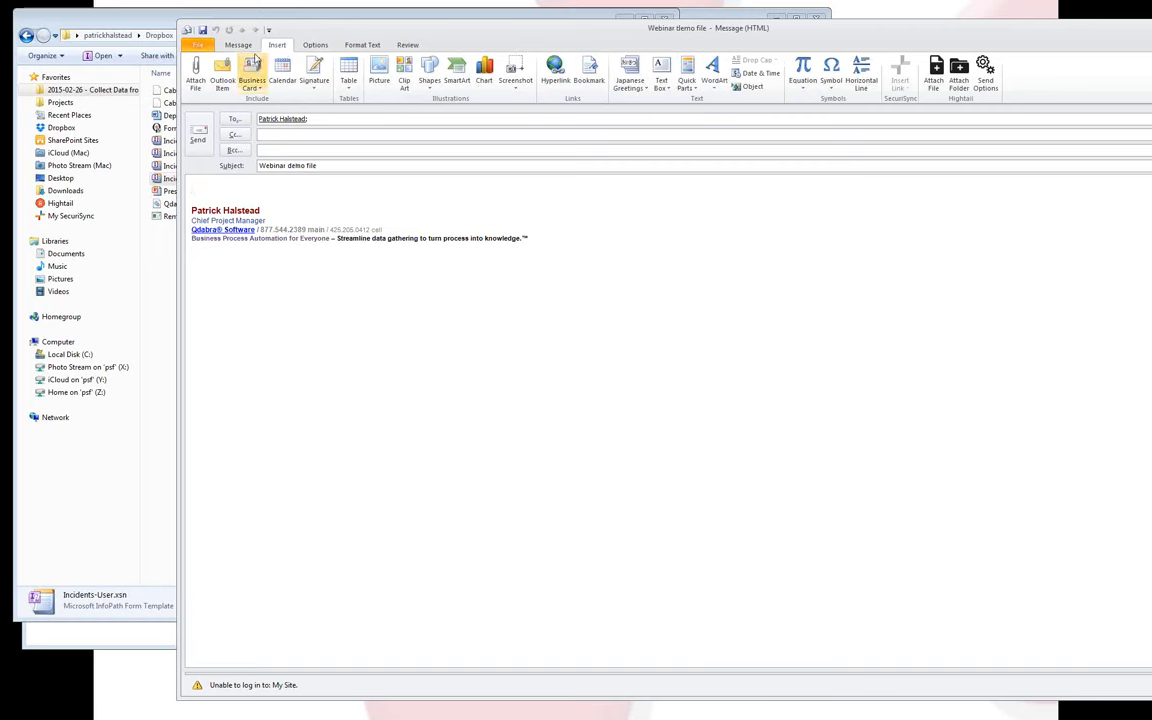
pyautogui.click(195, 72)
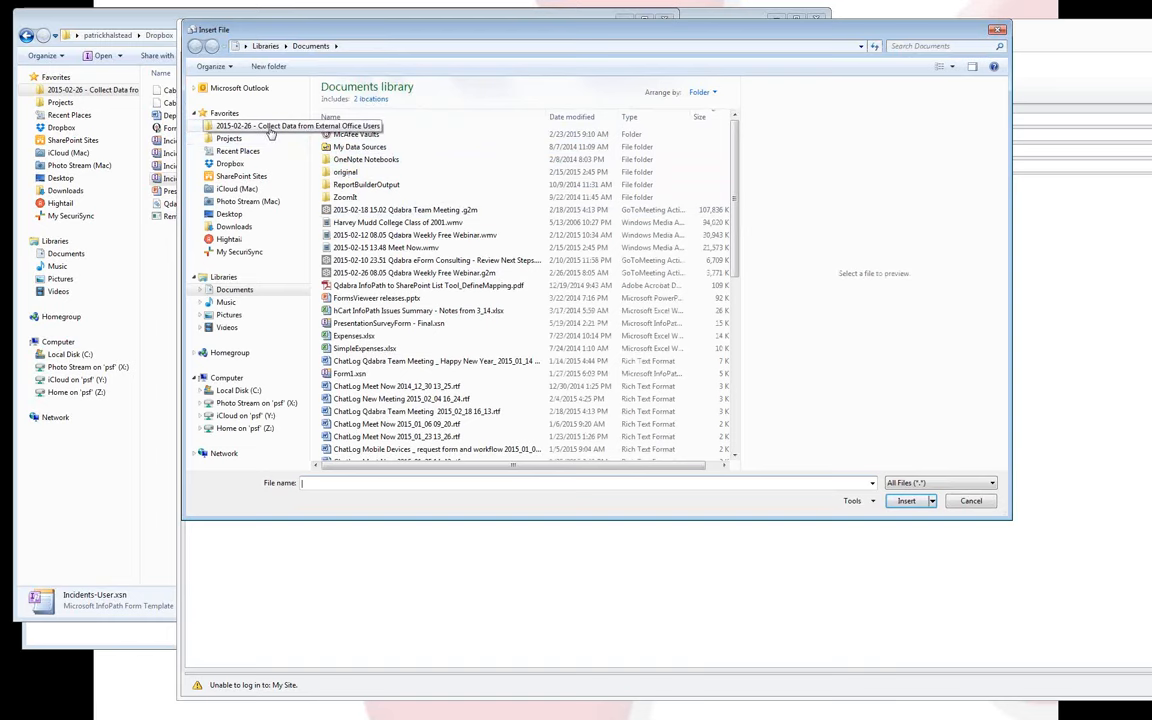
pyautogui.click(270, 133)
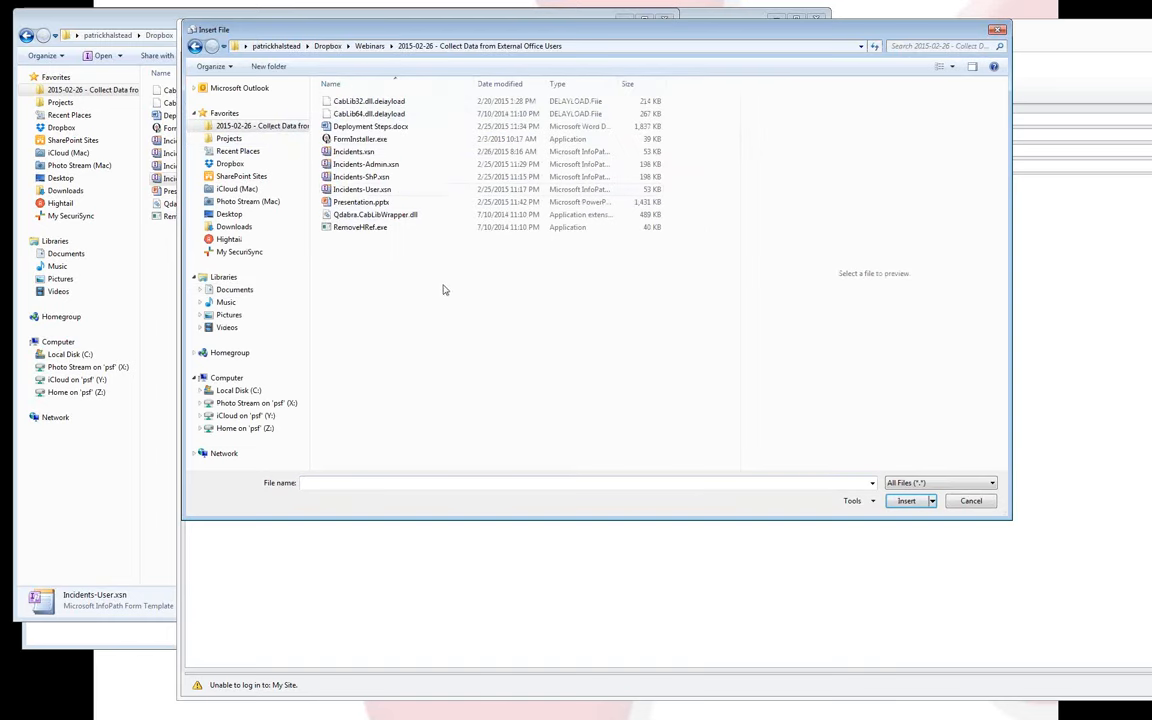
pyautogui.doubleClick(351, 152)
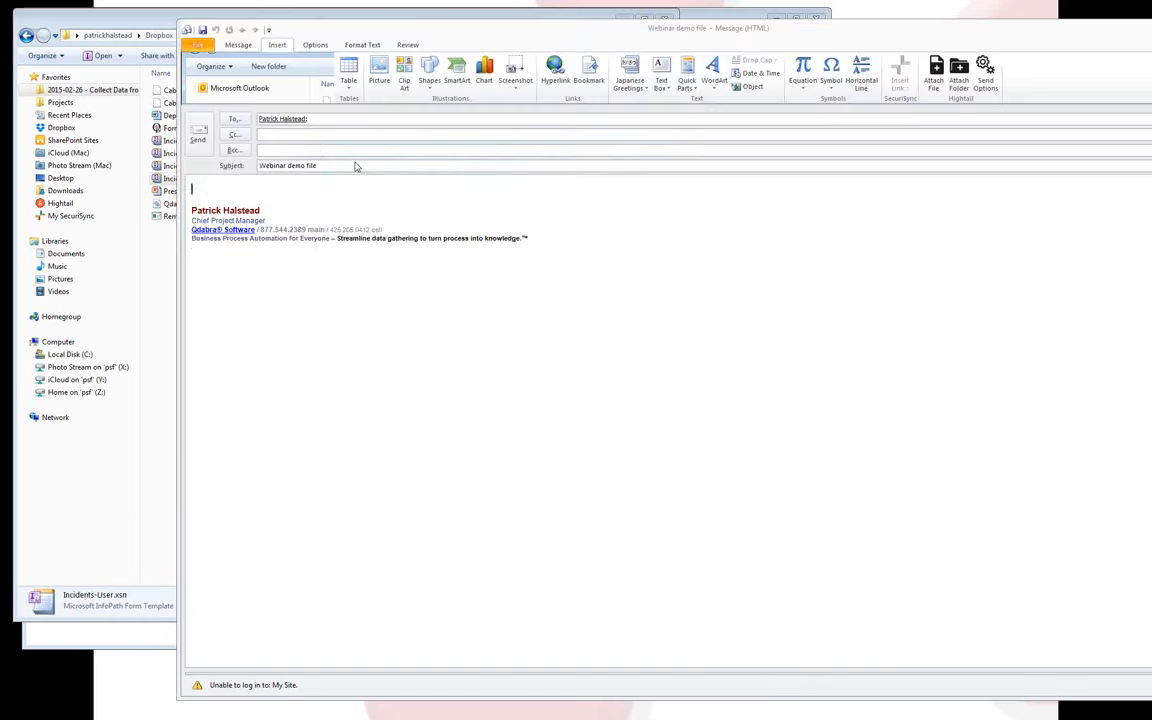
pyautogui.click(205, 136)
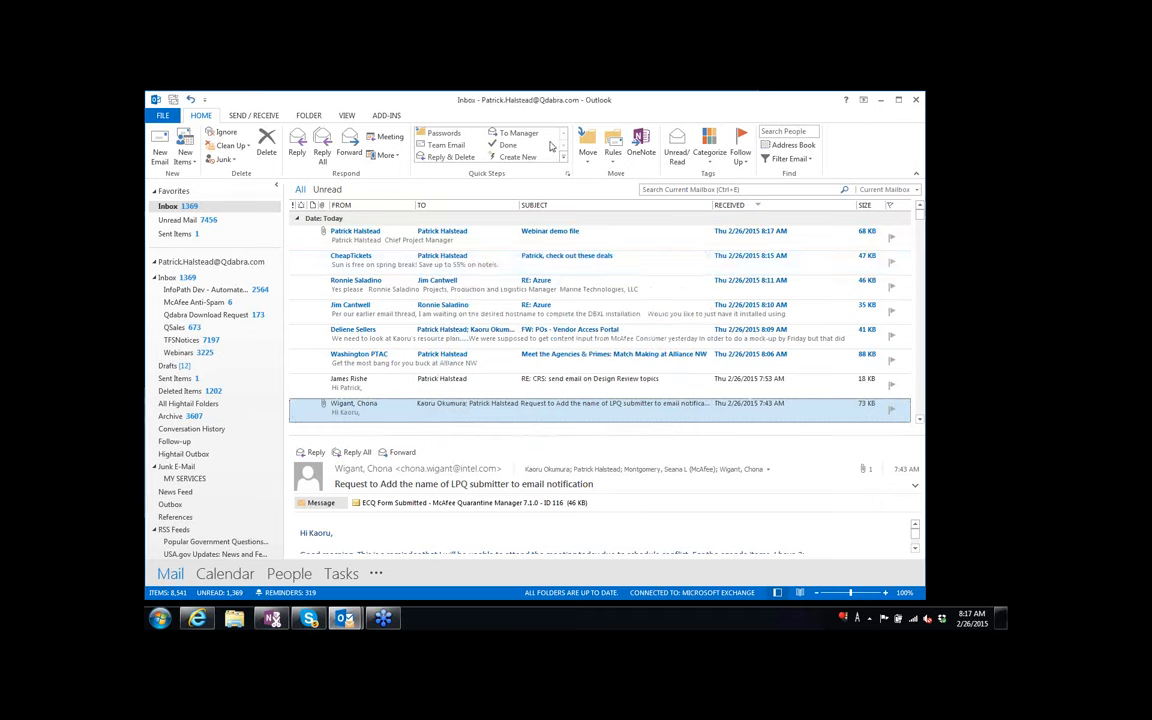
# Open the Webinar demo file message, then run 'infopath /cache clearall' from Start search.
pyautogui.click(450, 240)
pyautogui.doubleClick(450, 244)
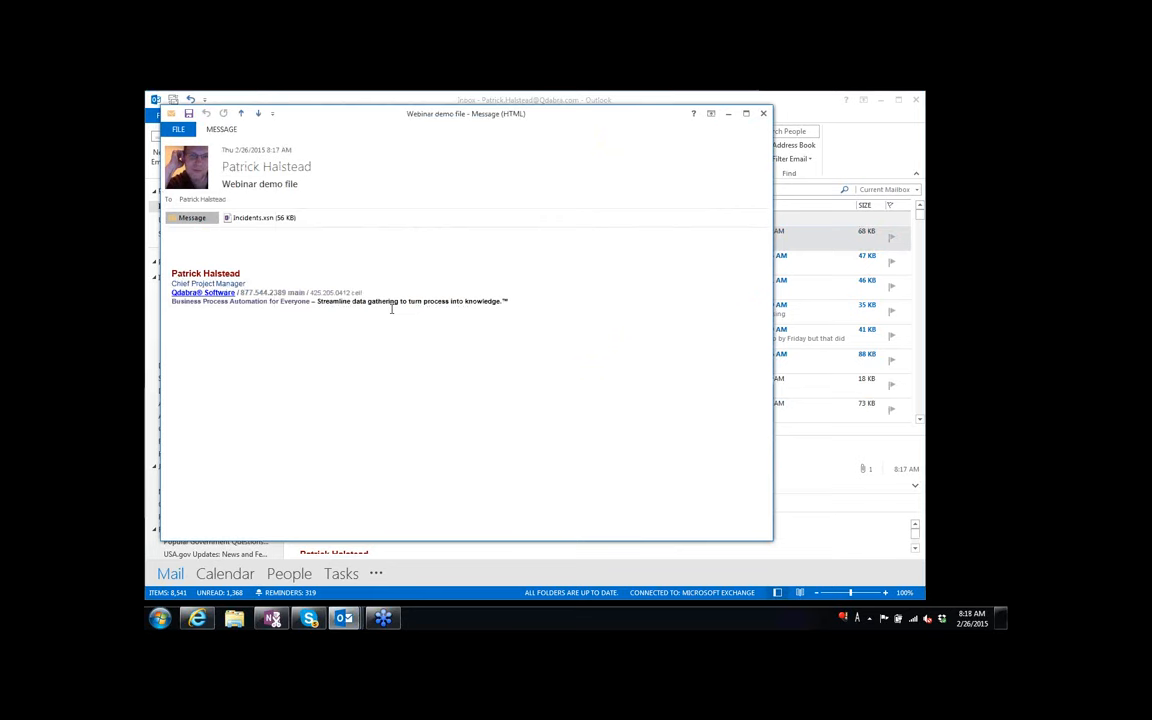
pyautogui.press('super')
pyautogui.write('info')
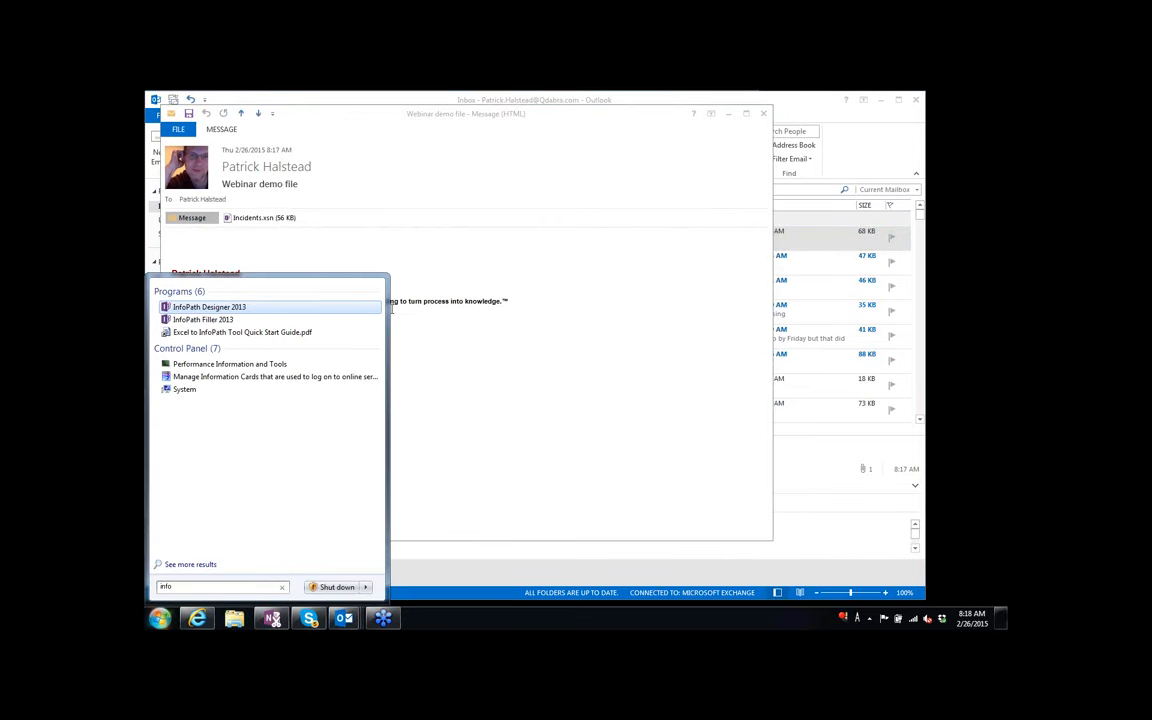
pyautogui.press('Down')
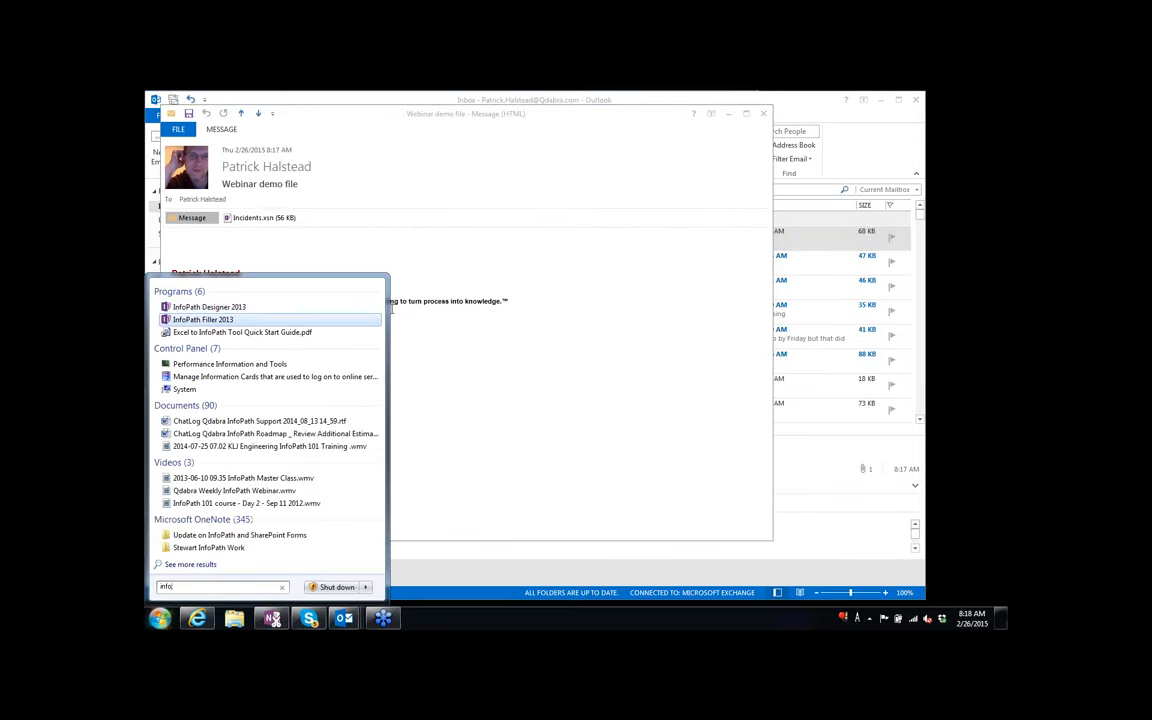
pyautogui.write('path')
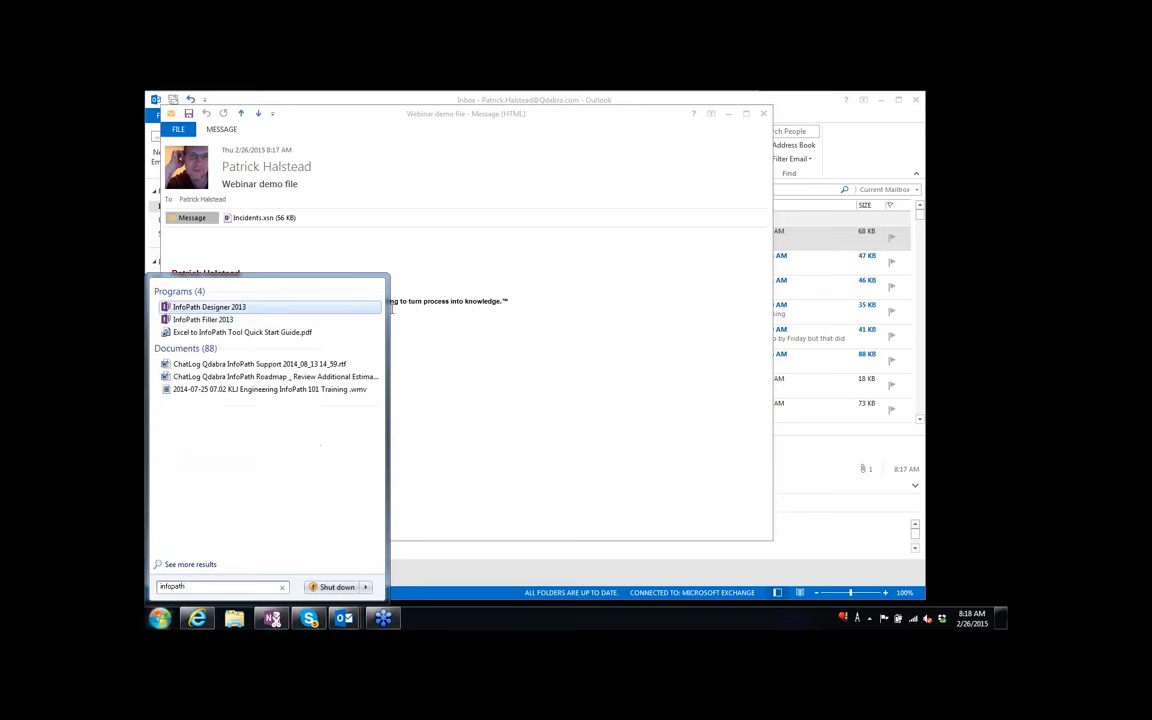
pyautogui.write(' /cache')
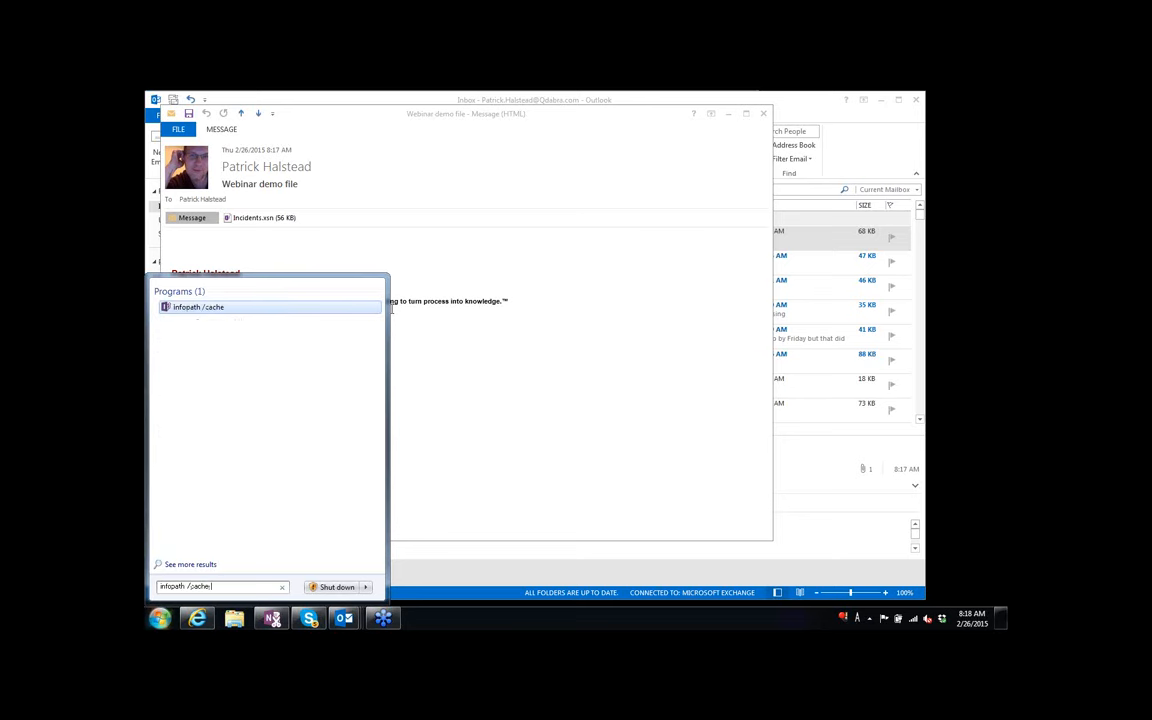
pyautogui.write(' clearall')
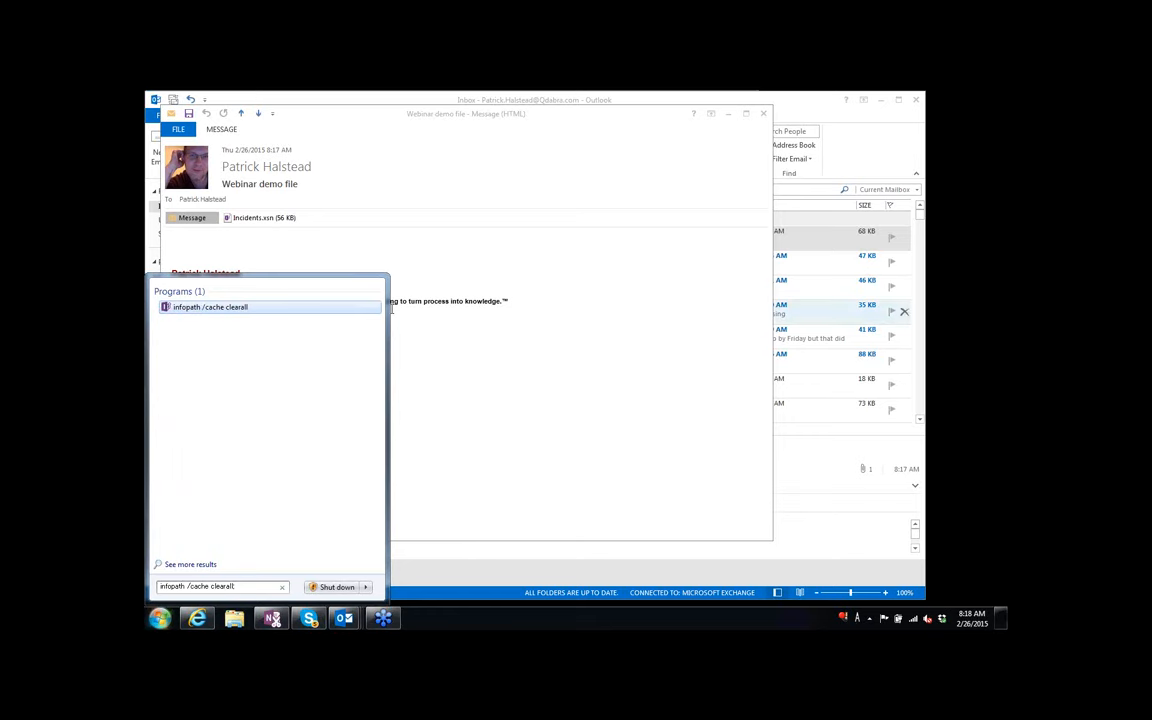
pyautogui.press('Return')
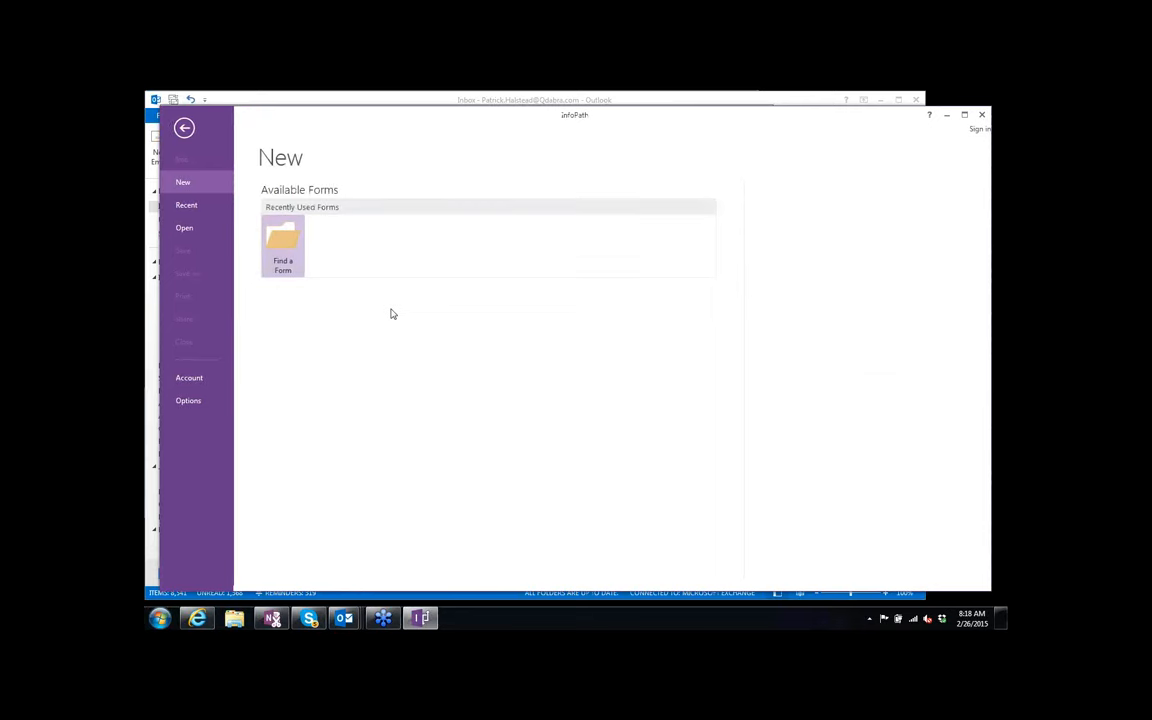
# Close InfoPath, Outlook and the GoToWebinar browser window.
pyautogui.click(980, 117)
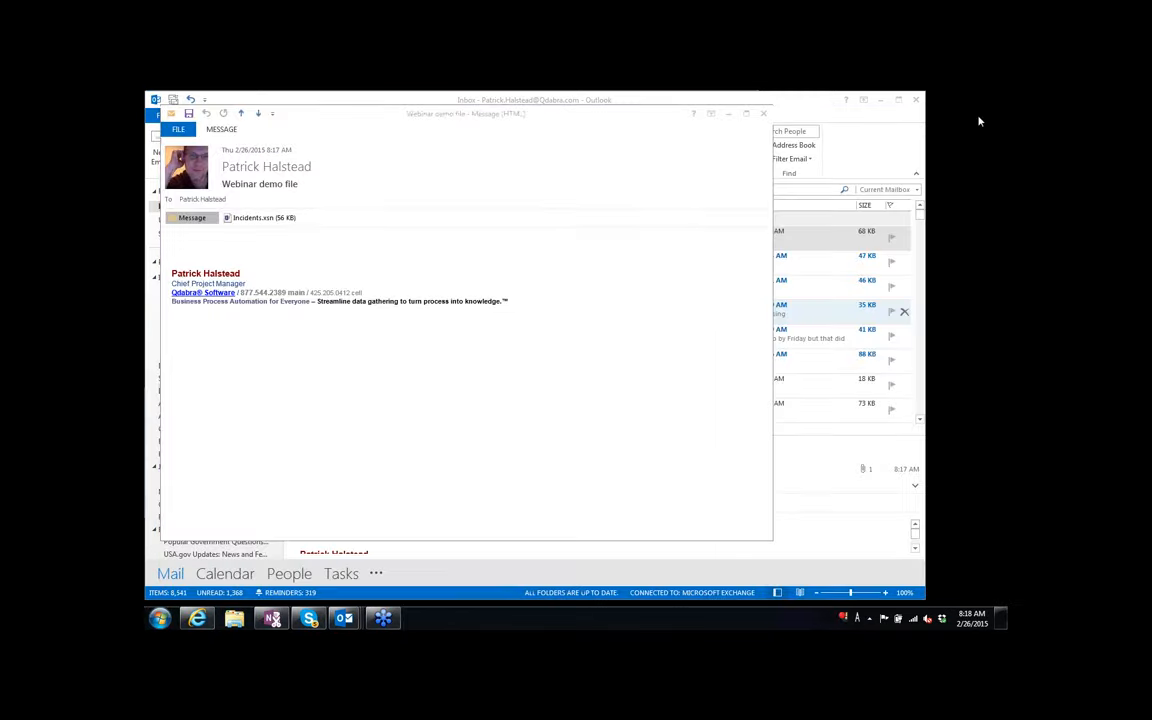
pyautogui.press('super')
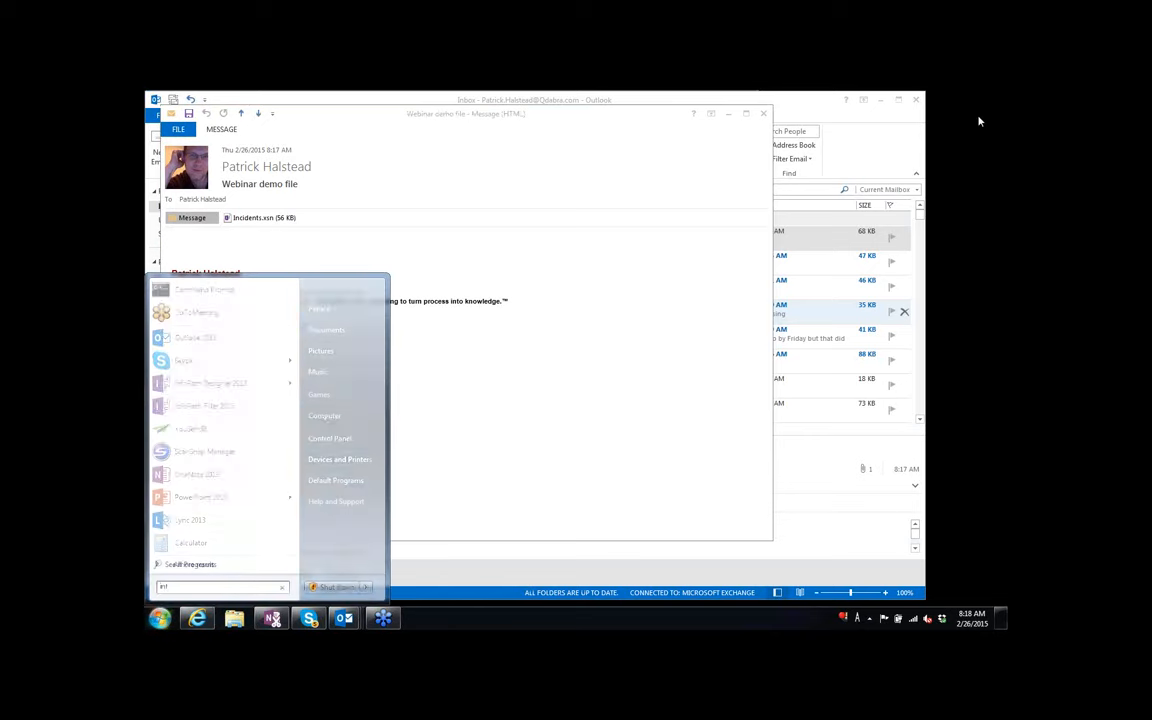
pyautogui.write('info')
pyautogui.press('Return')
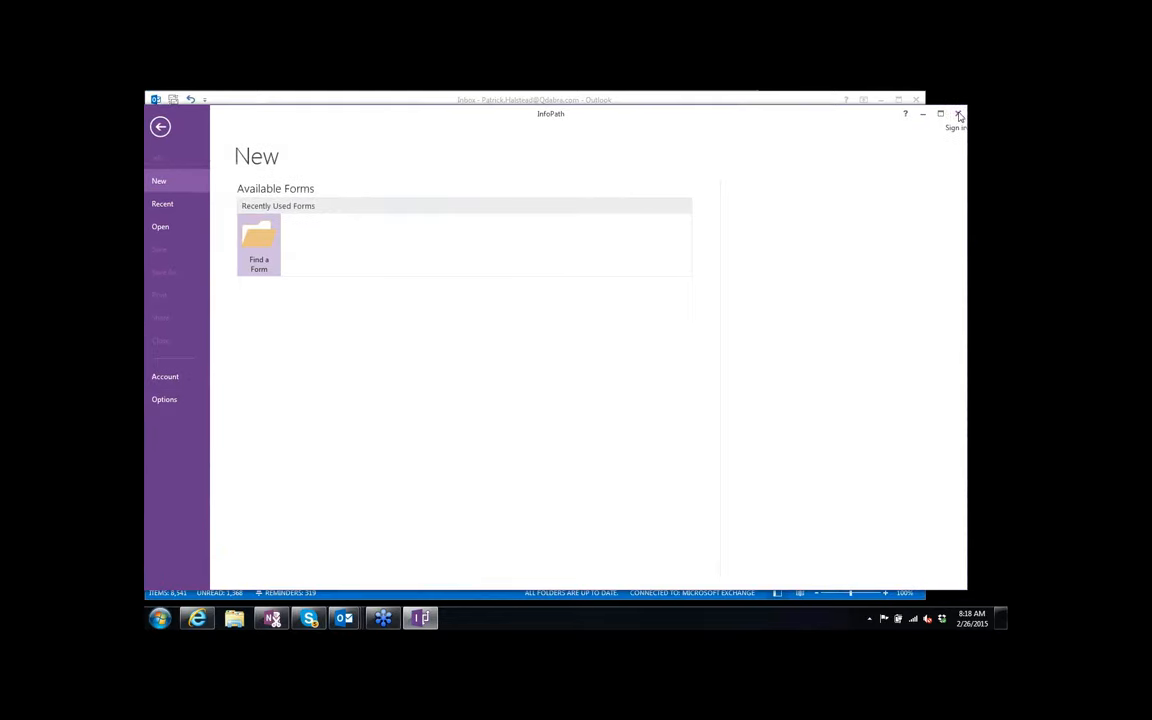
pyautogui.click(958, 114)
pyautogui.click(917, 101)
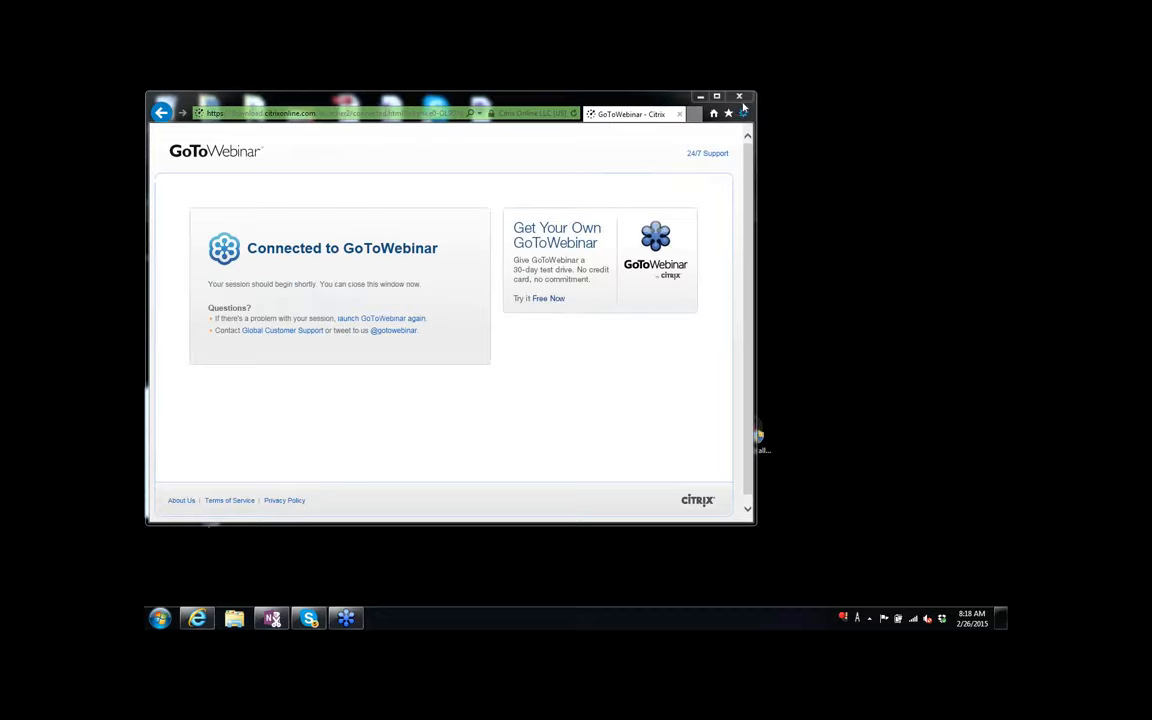
pyautogui.click(741, 100)
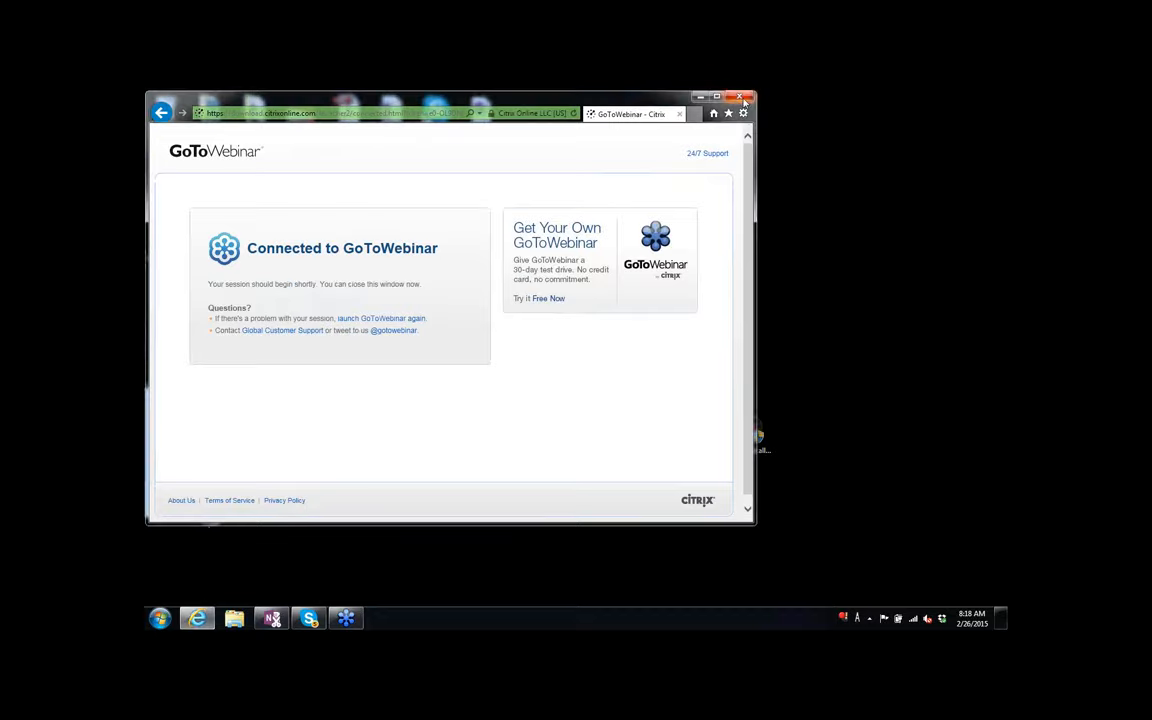
# Make sure InfoPath is closed, then relaunch Outlook 2013 from the Start menu.
pyautogui.press('super')
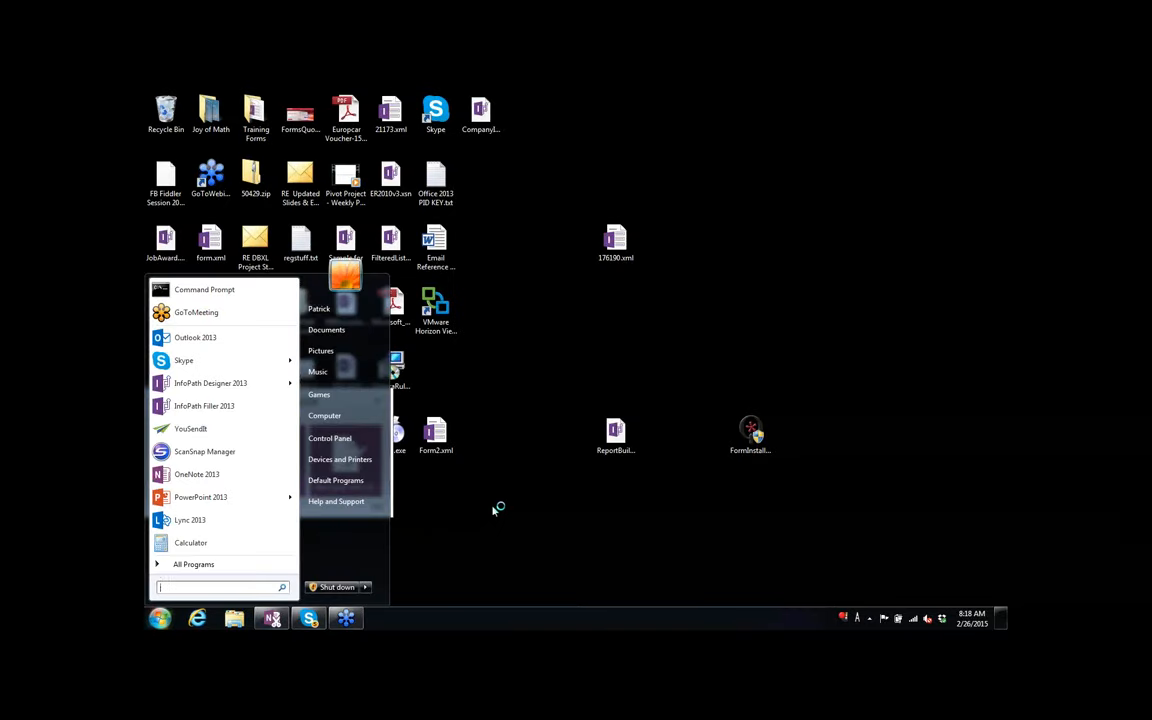
pyautogui.write('infop')
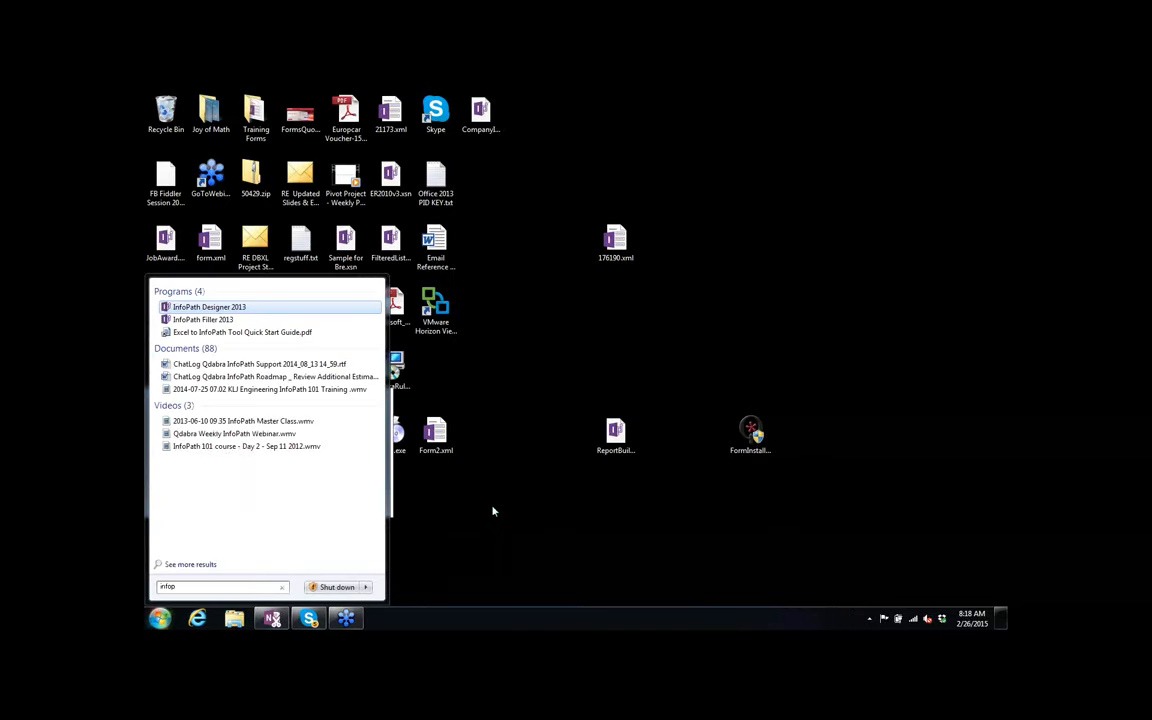
pyautogui.write('ath')
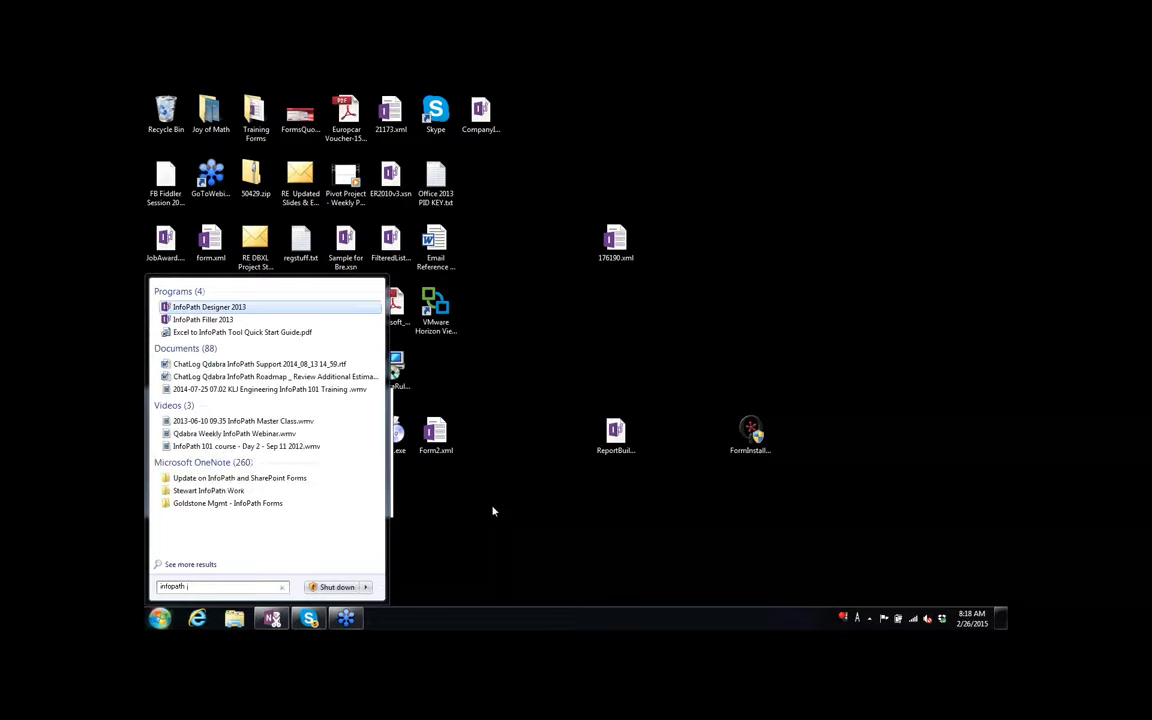
pyautogui.press('Escape')
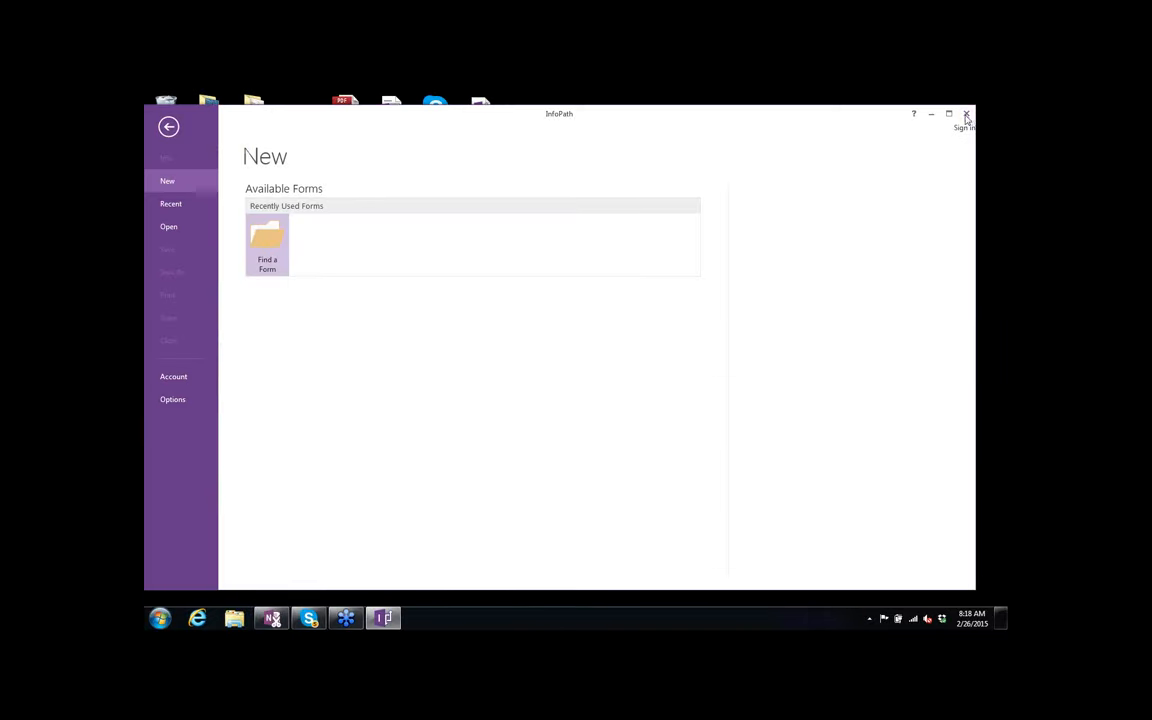
pyautogui.click(966, 115)
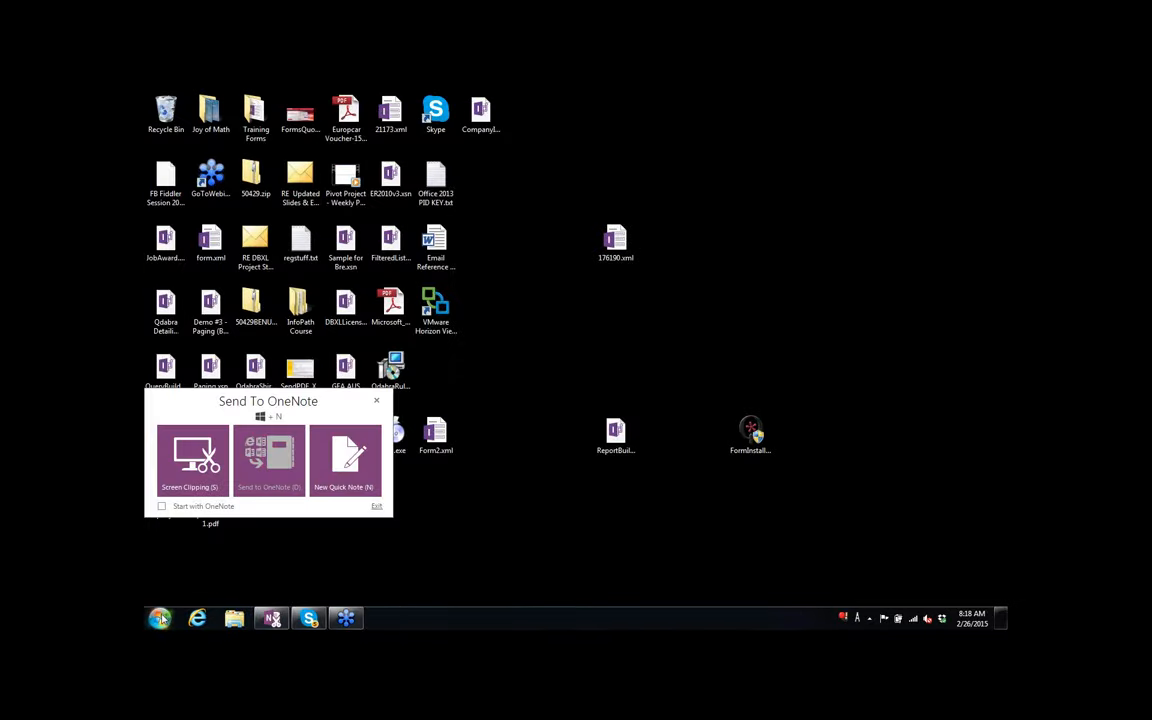
pyautogui.click(160, 618)
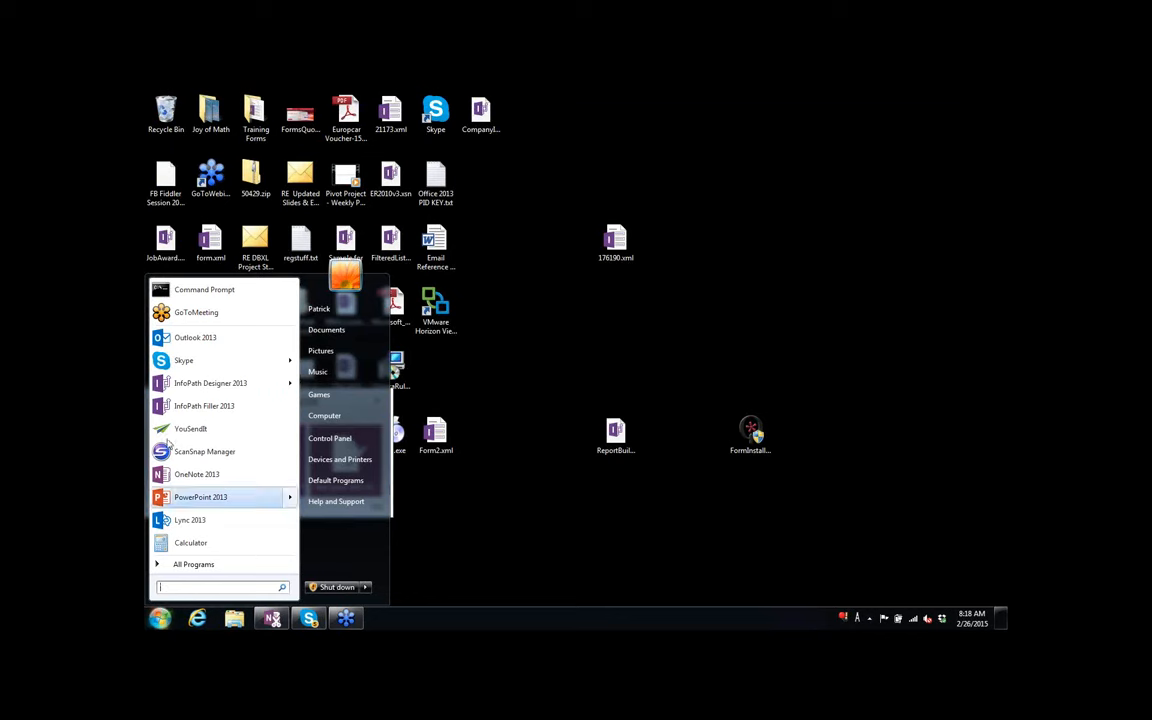
pyautogui.click(190, 340)
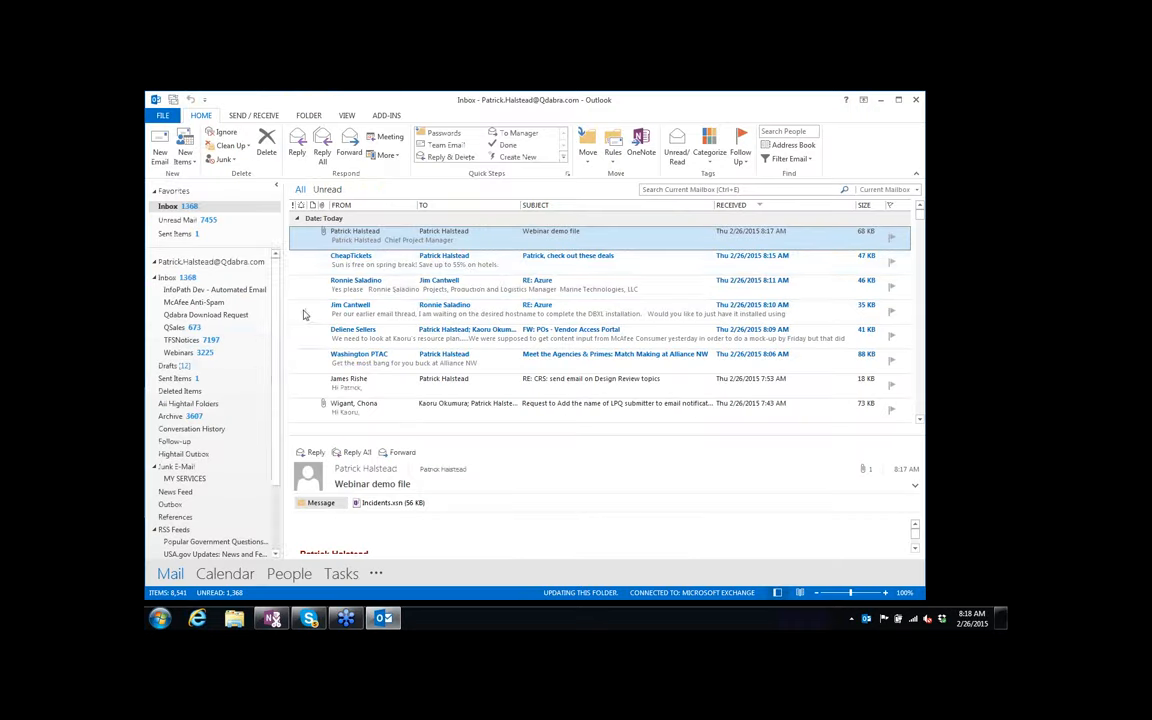
# Open the Incidents.xsn attachment from the Webinar demo file email as a blank form.
pyautogui.doubleClick(442, 240)
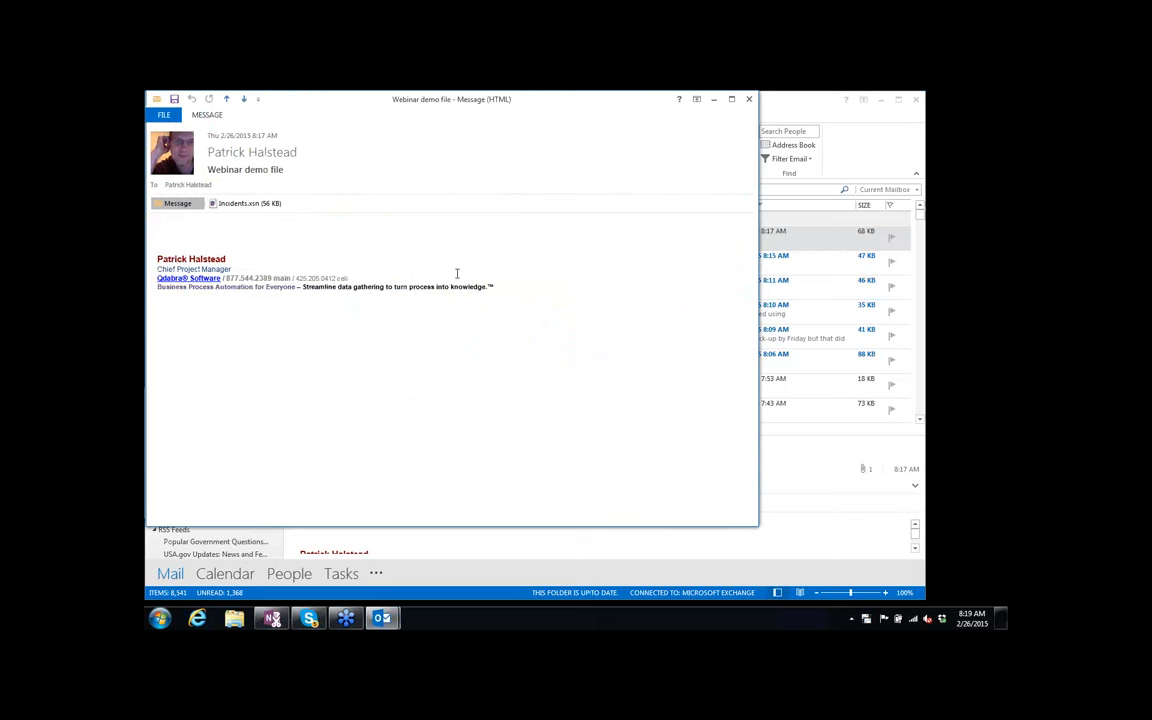
pyautogui.doubleClick(234, 204)
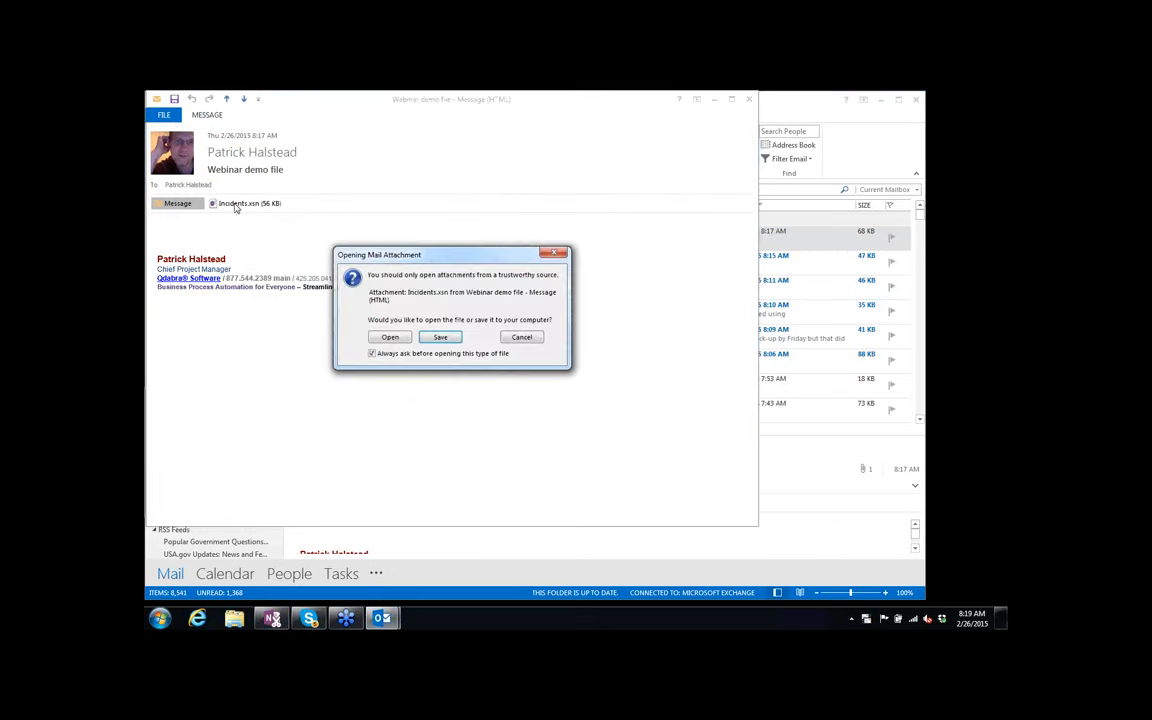
pyautogui.click(388, 337)
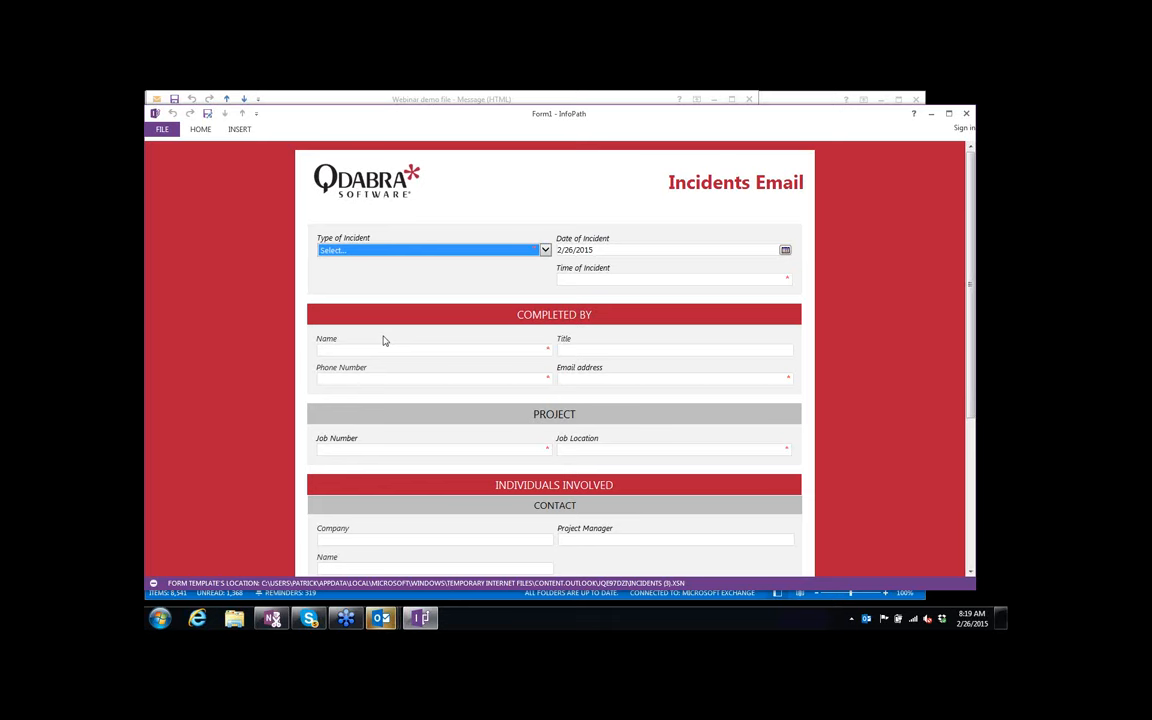
# Set the incident type to Property Damage and the time of incident to 9 PM.
pyautogui.click(514, 250)
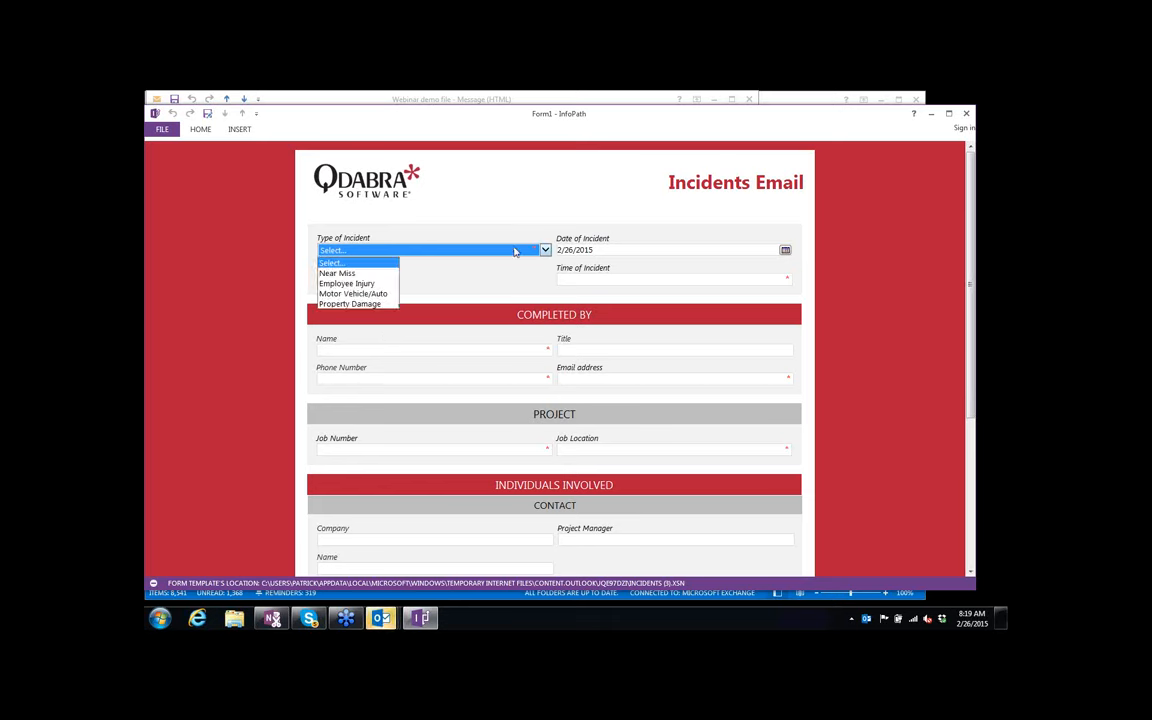
pyautogui.press('Down')
pyautogui.press('Down')
pyautogui.press('Down')
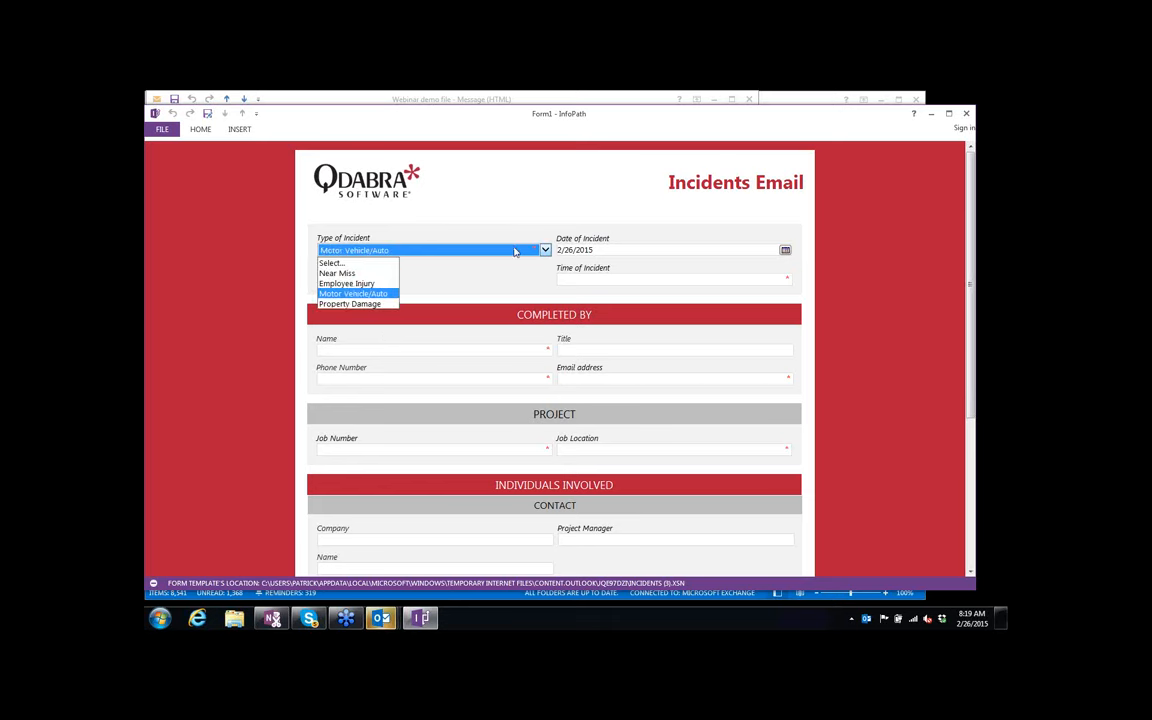
pyautogui.press('Down')
pyautogui.press('Return')
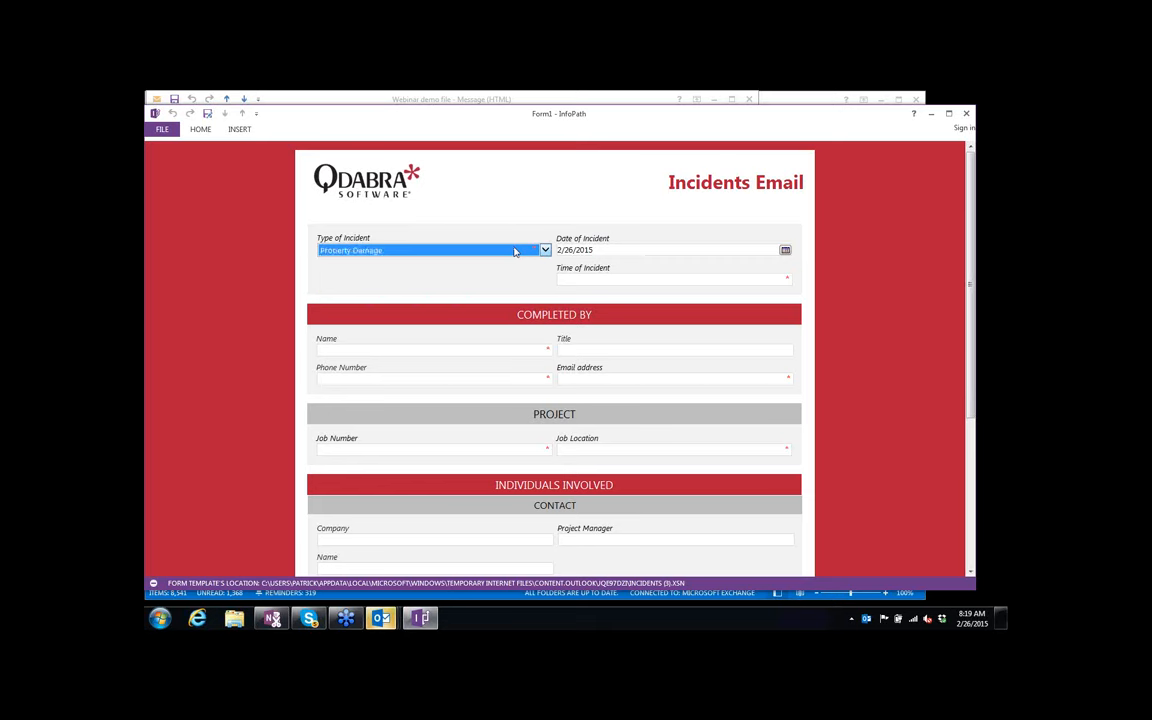
pyautogui.press('Tab')
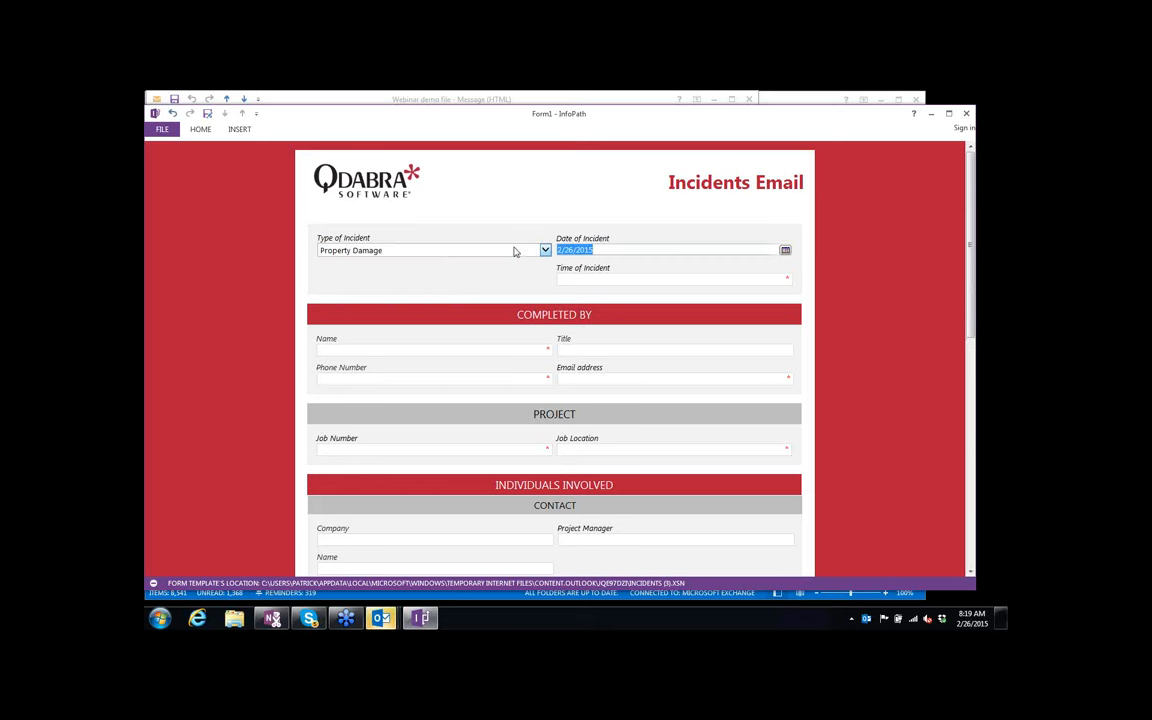
pyautogui.click(589, 281)
pyautogui.write('9p')
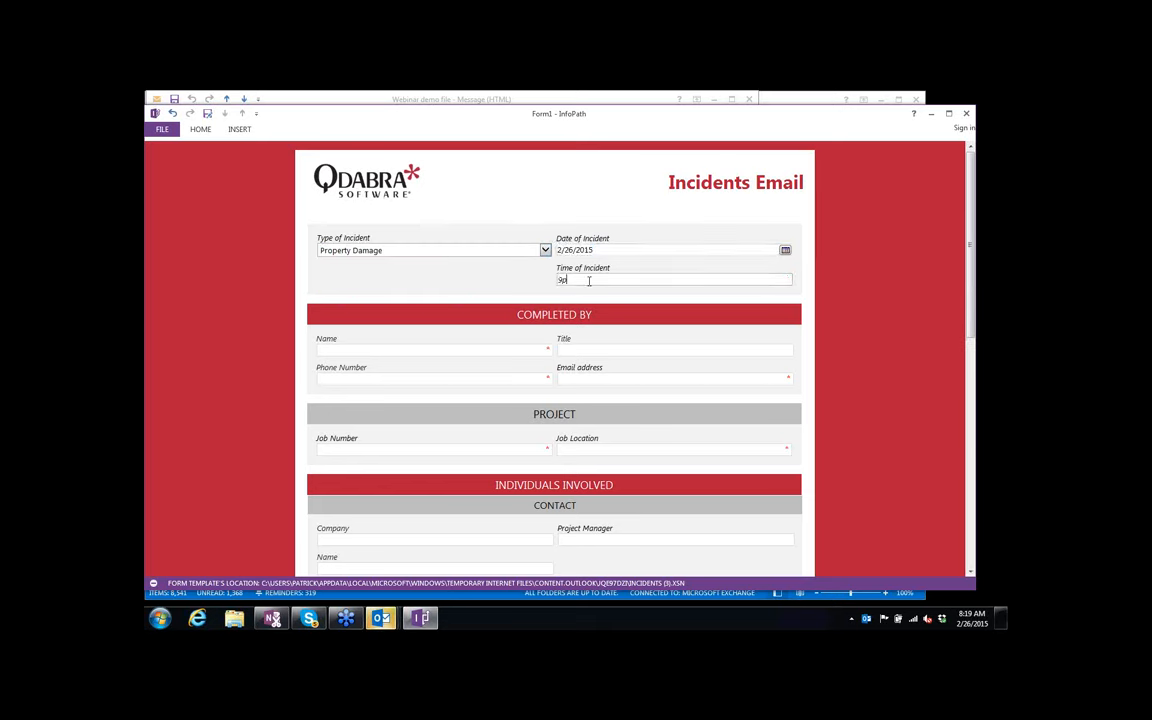
pyautogui.press('Tab')
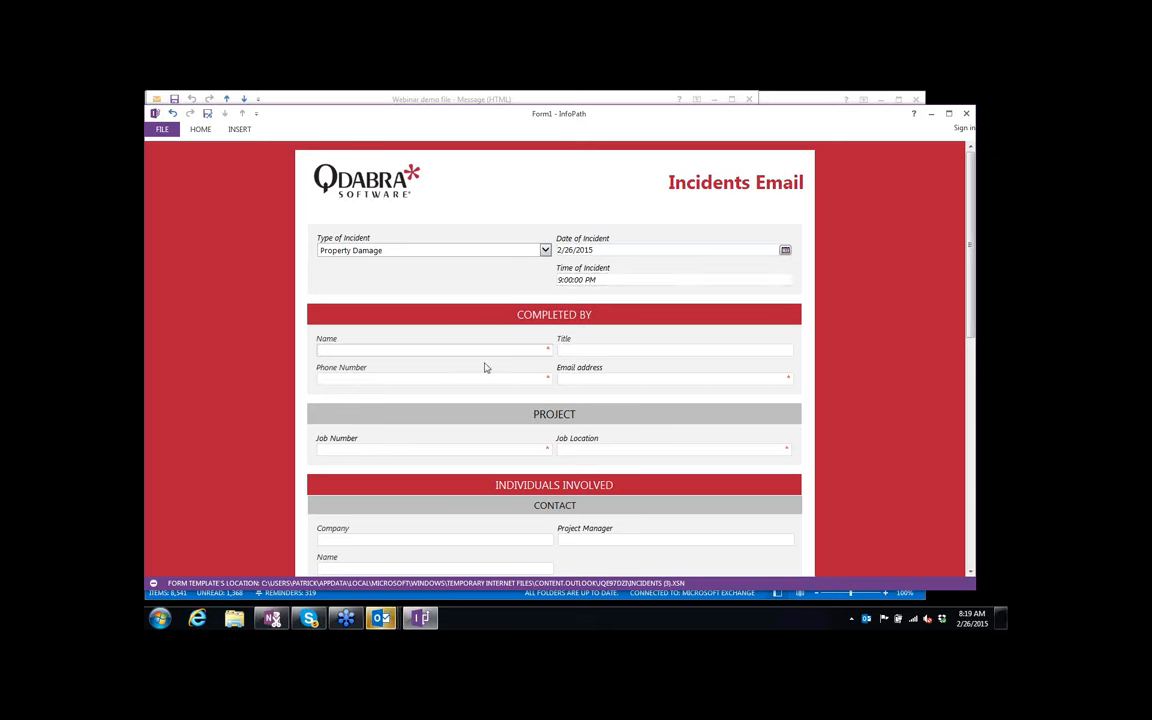
# Enter the reporter's name, title 'Chief Cat Herder', phone number and e-mail address.
pyautogui.press('Tab')
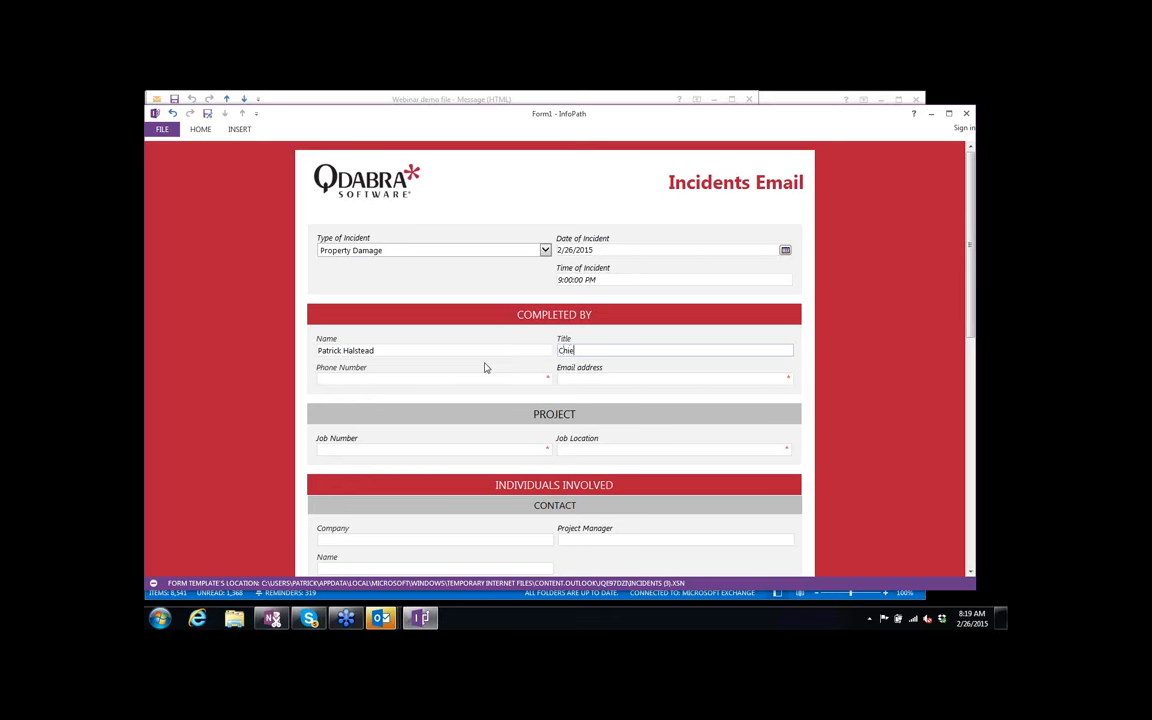
pyautogui.press('Tab')
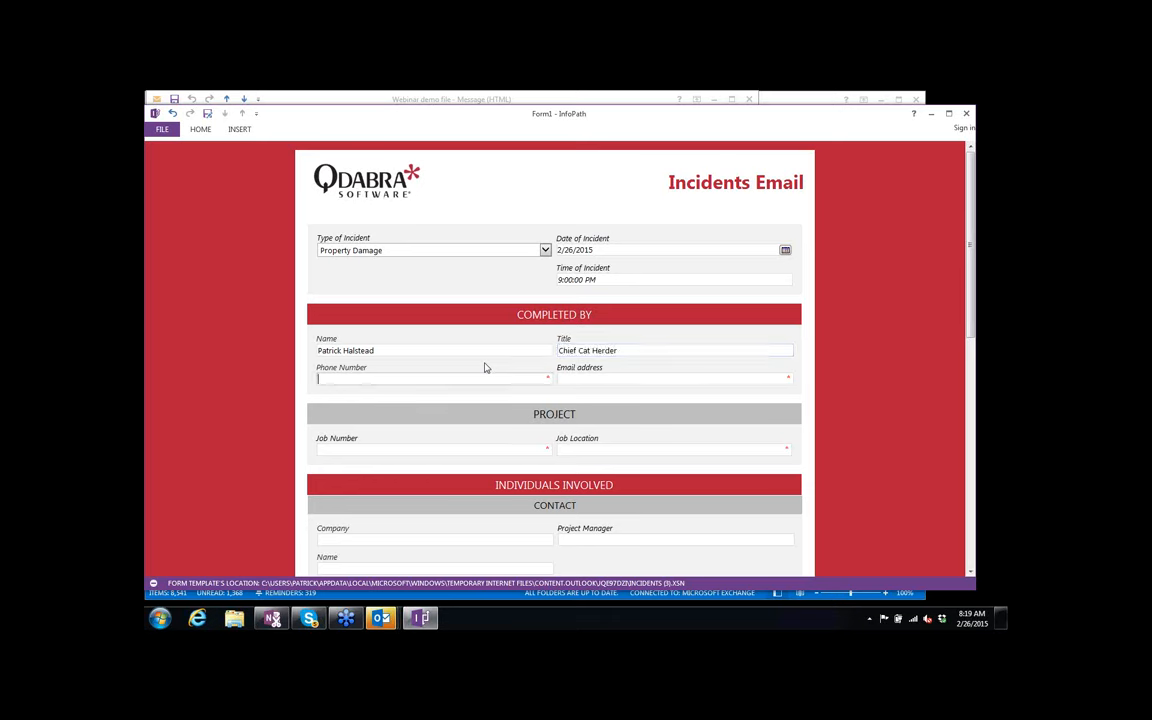
pyautogui.press('Tab')
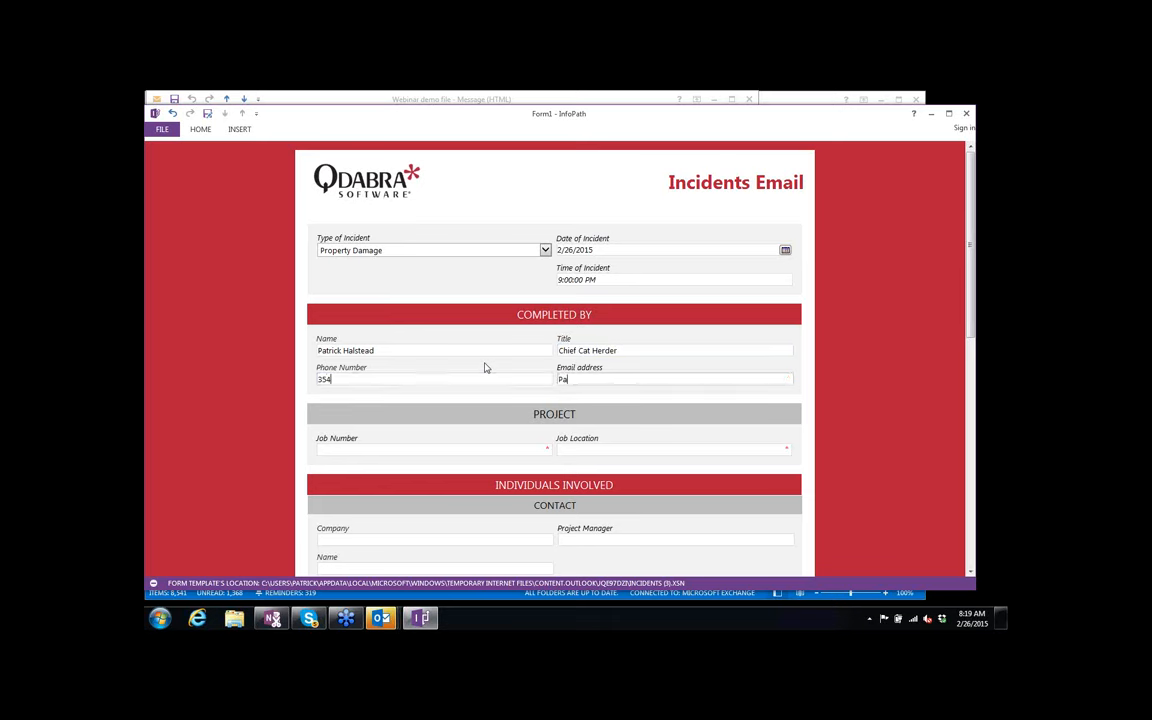
pyautogui.press('Tab')
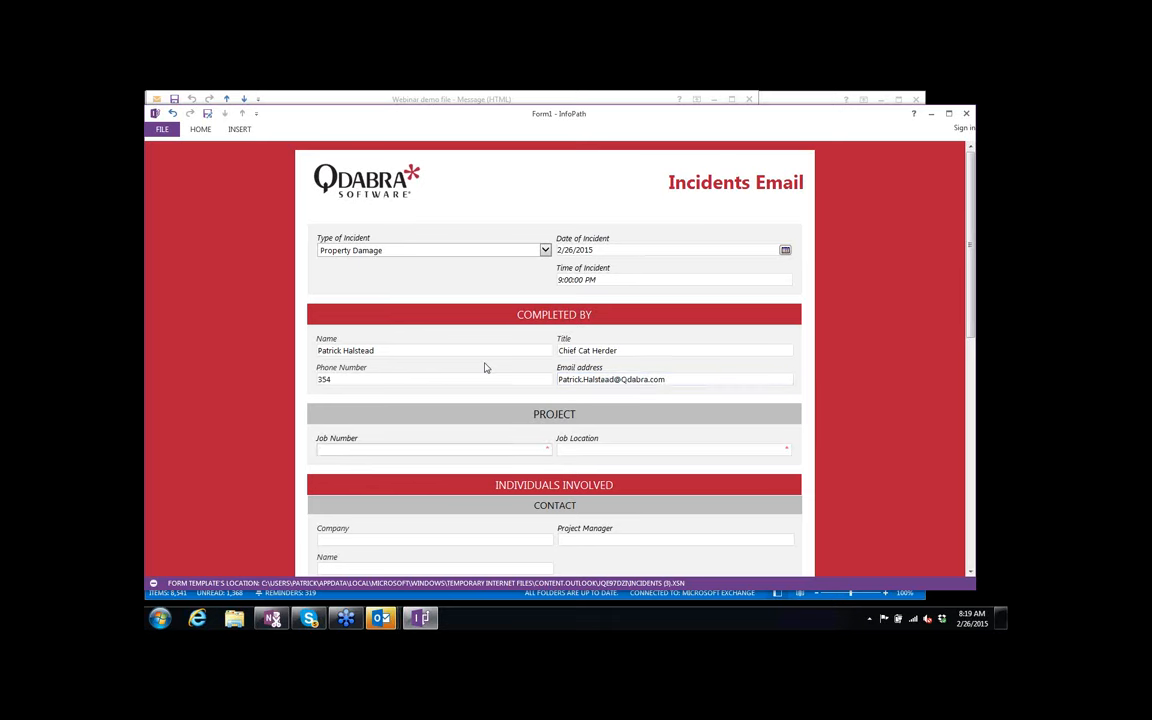
# Enter job number 888 and job location Seattle.
pyautogui.write('888')
pyautogui.press('Tab')
pyautogui.write('Seattle')
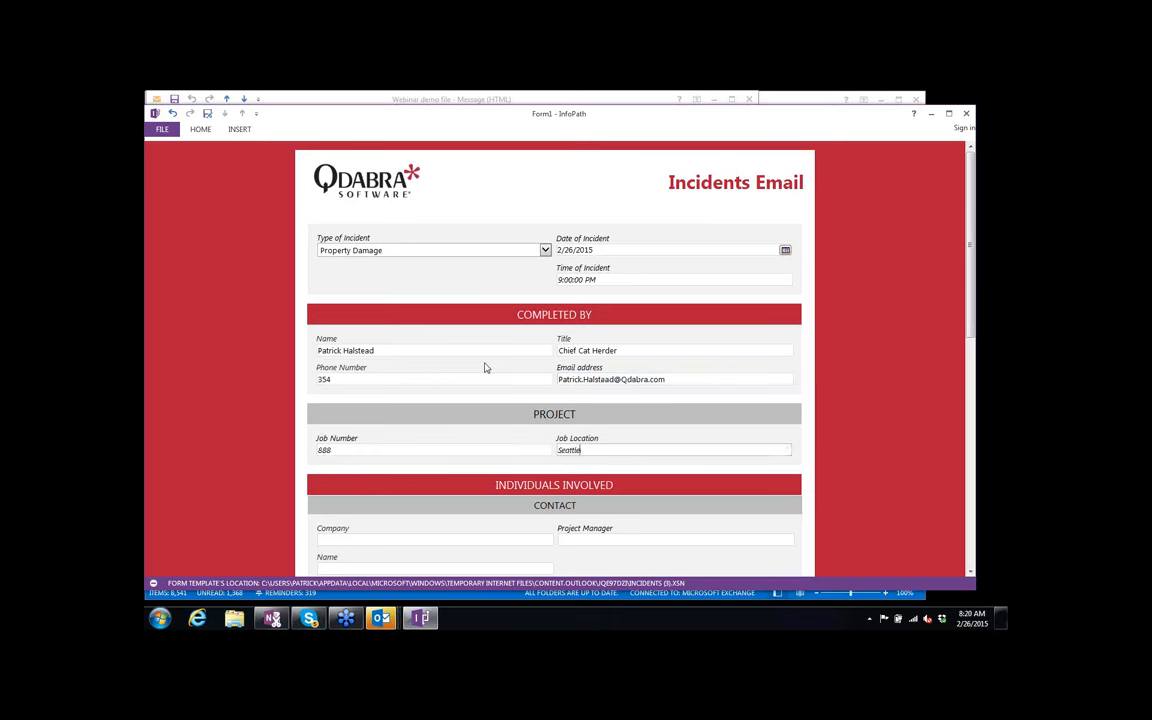
pyautogui.press('Tab')
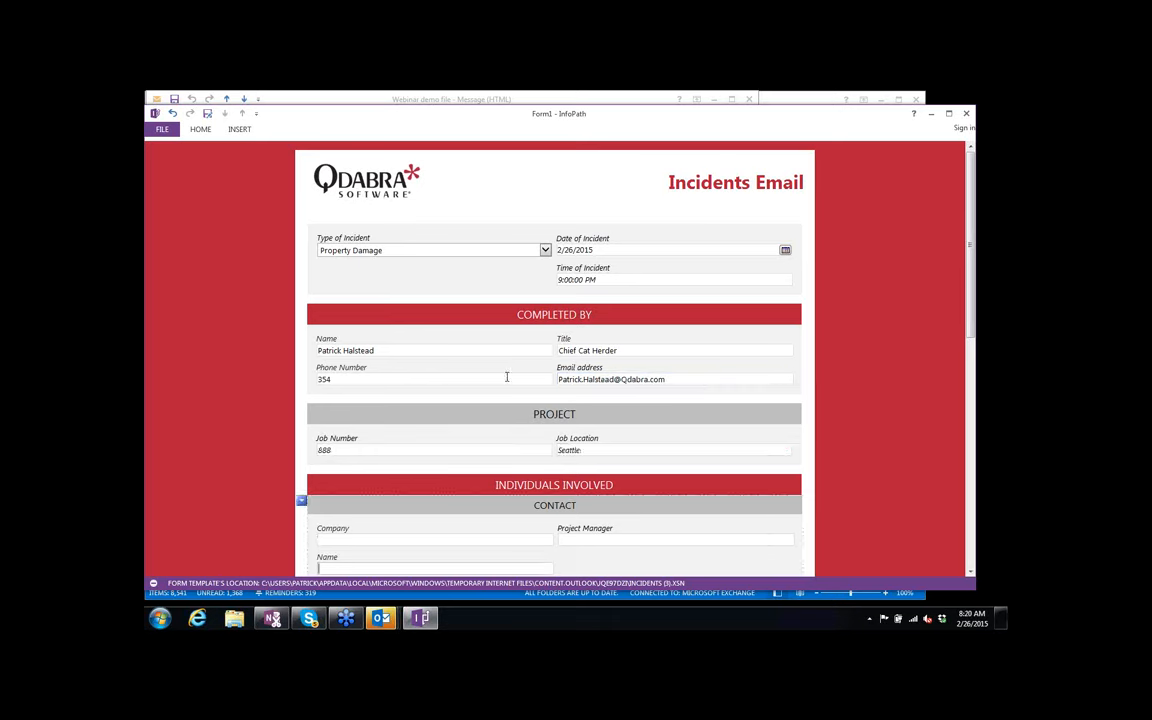
# Fill in contact company Tonkinese, the project manager and the contact's name.
pyautogui.scroll(-2, 640, 480)
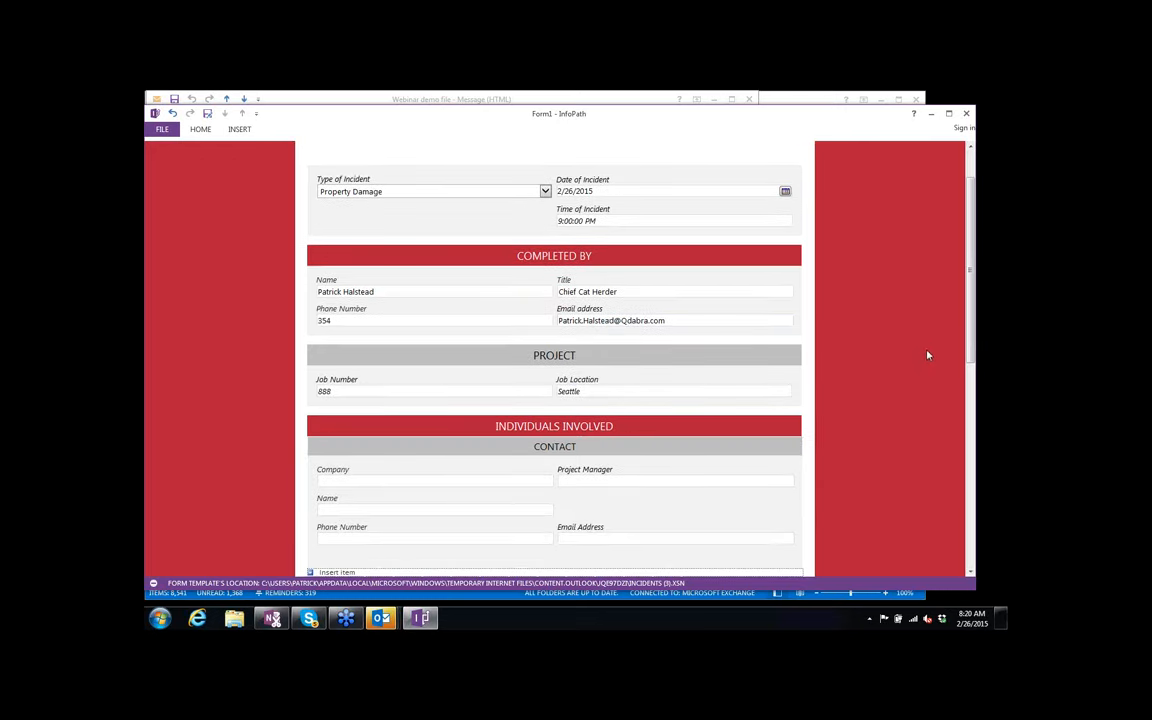
pyautogui.moveTo(971, 329); pyautogui.dragTo(969, 372)
pyautogui.click(514, 382)
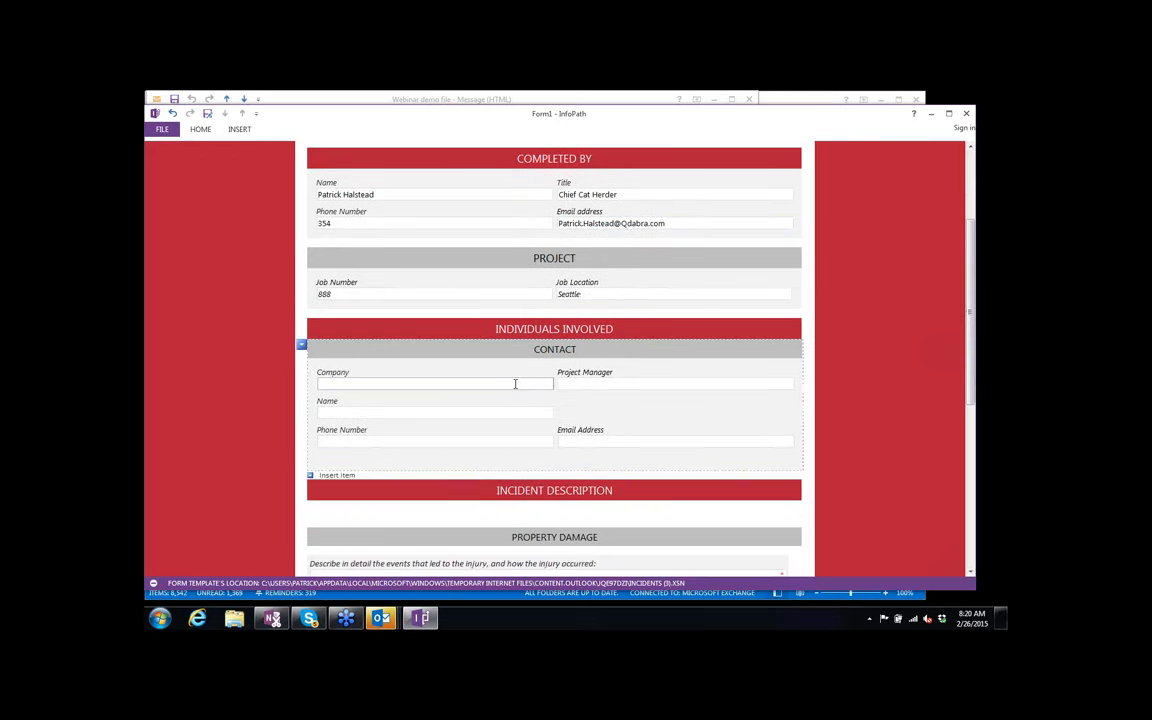
pyautogui.write('Tong')
pyautogui.press('BackSpace')
pyautogui.write('kinese')
pyautogui.write('R')
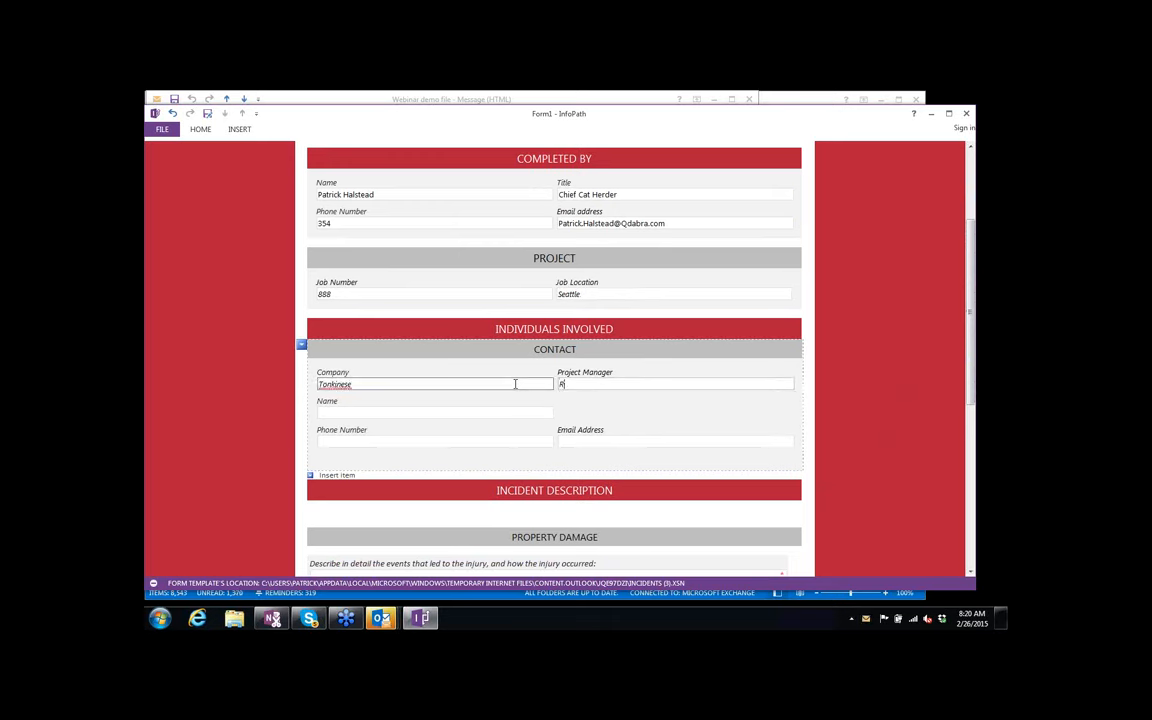
pyautogui.press('BackSpace')
pyautogui.write('White')
pyautogui.hotkey('shift', 'Home')
pyautogui.write('Turkish Van')
pyautogui.press('Tab')
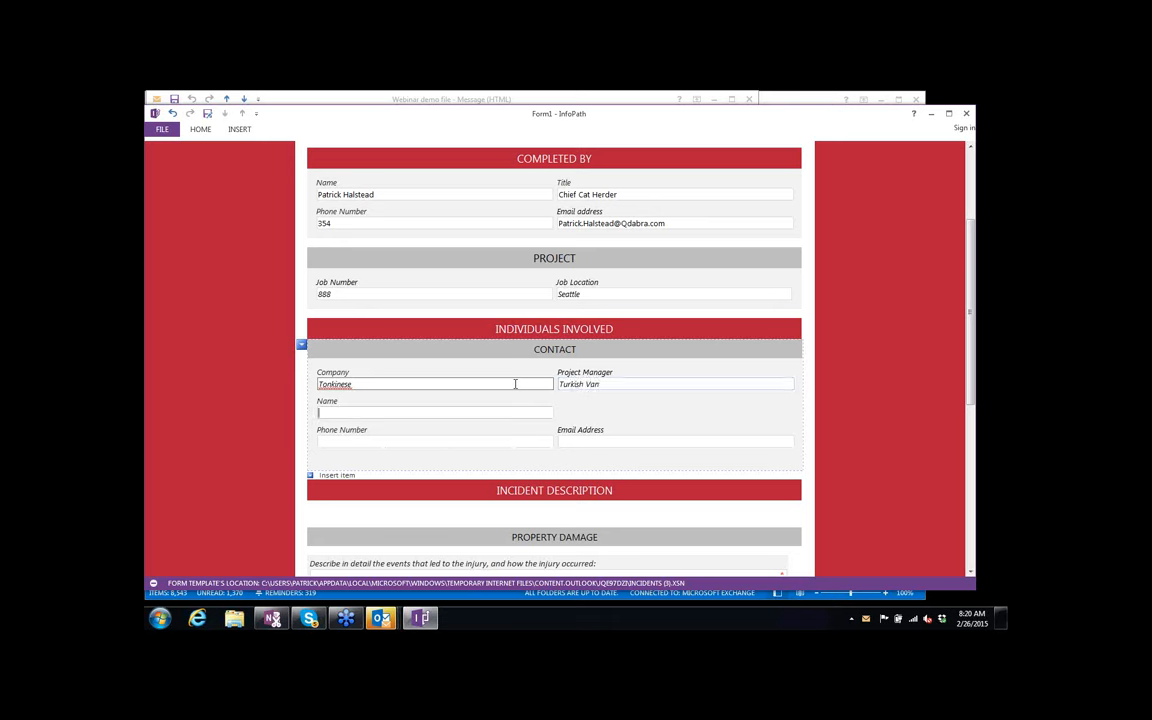
pyautogui.write('Tamara')
pyautogui.press('Tab')
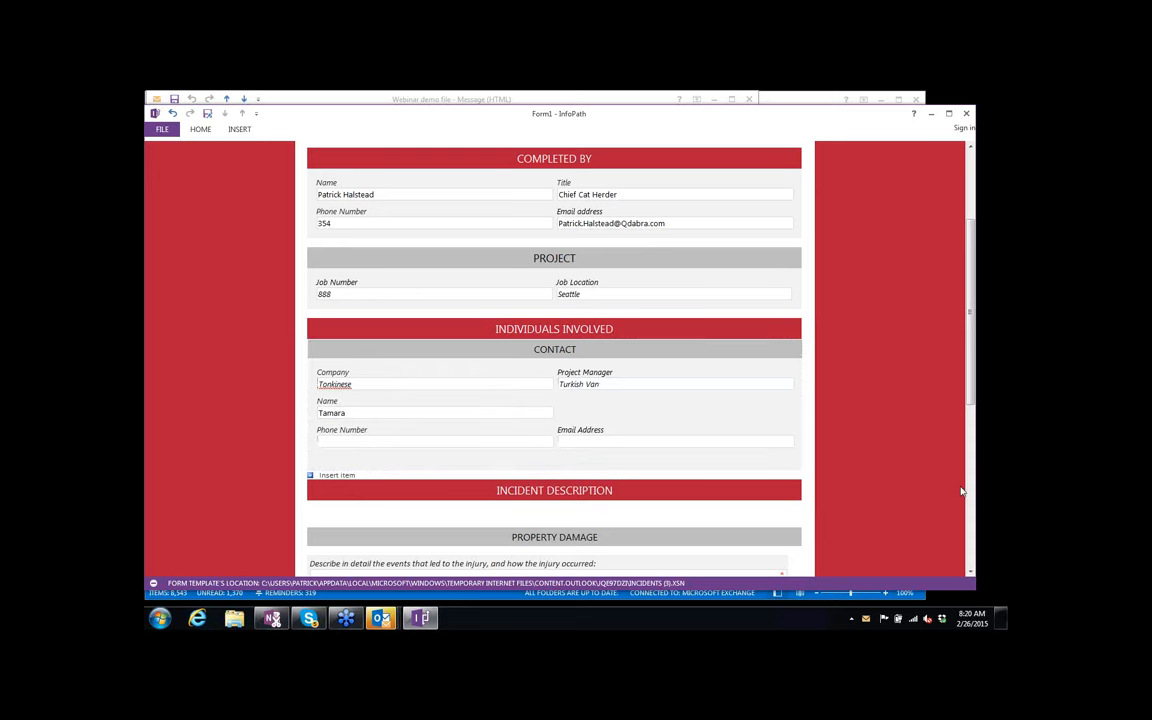
# Describe the incident as 'Raccoon invasion'.
pyautogui.scroll(-5, 961, 491)
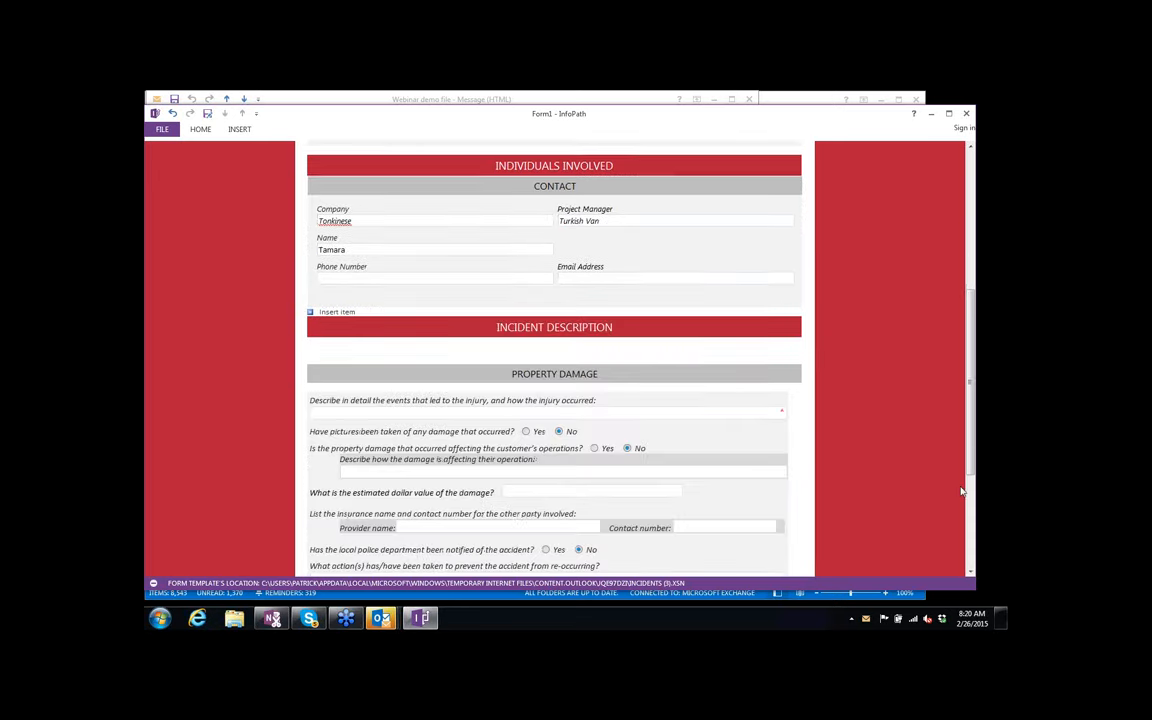
pyautogui.click(477, 248)
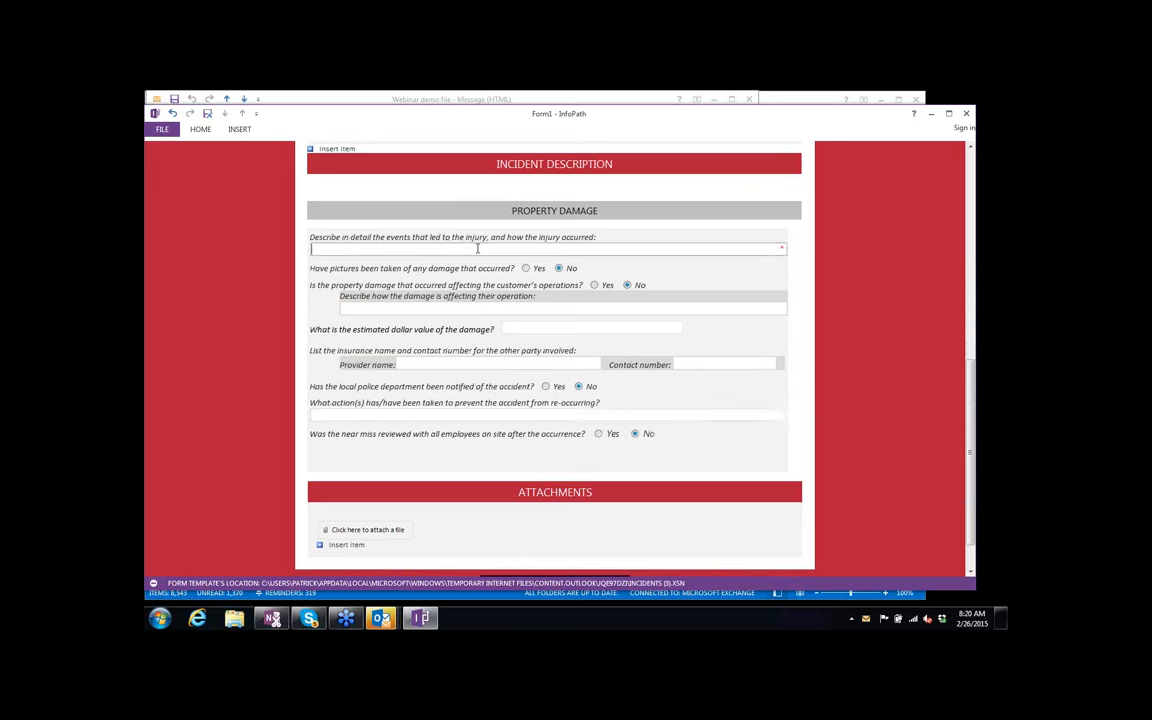
pyautogui.write('Raccoon invasion')
pyautogui.scroll(-2, 851, 444)
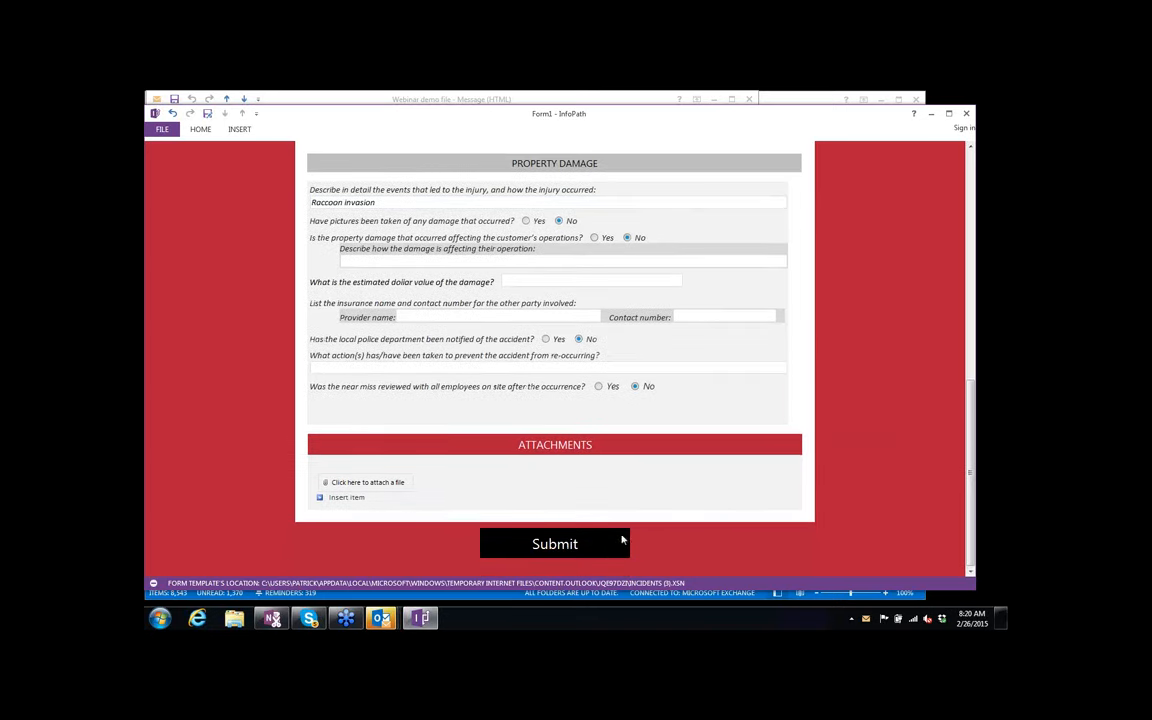
# Submit the completed incident form and send the submission email.
pyautogui.click(589, 549)
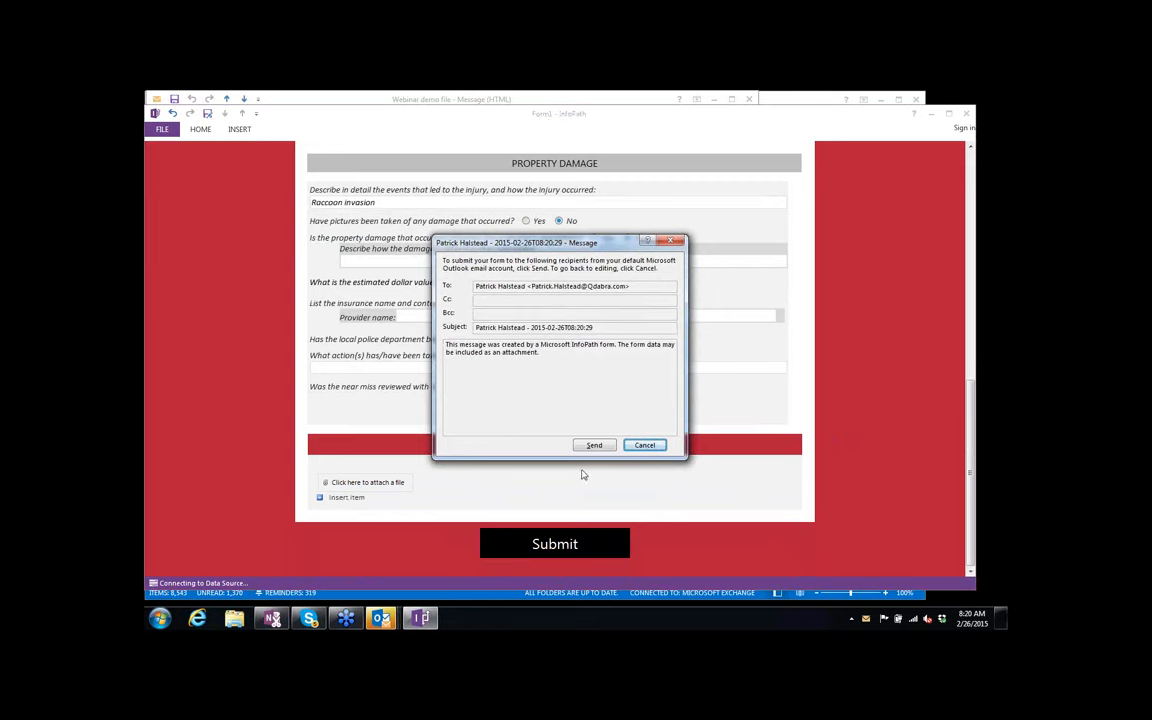
pyautogui.click(595, 446)
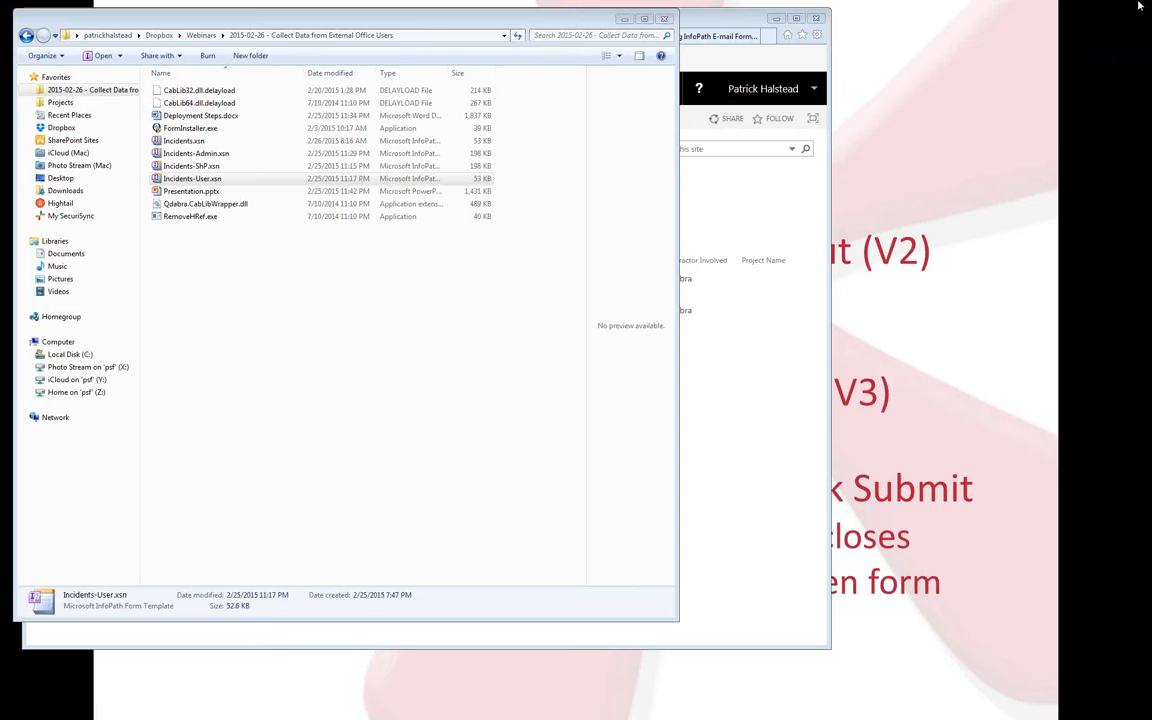
# Move the Outlook inbox off screen and bring the Deployment Steps document into view.
pyautogui.moveTo(1151, 13); pyautogui.dragTo(530, 275)
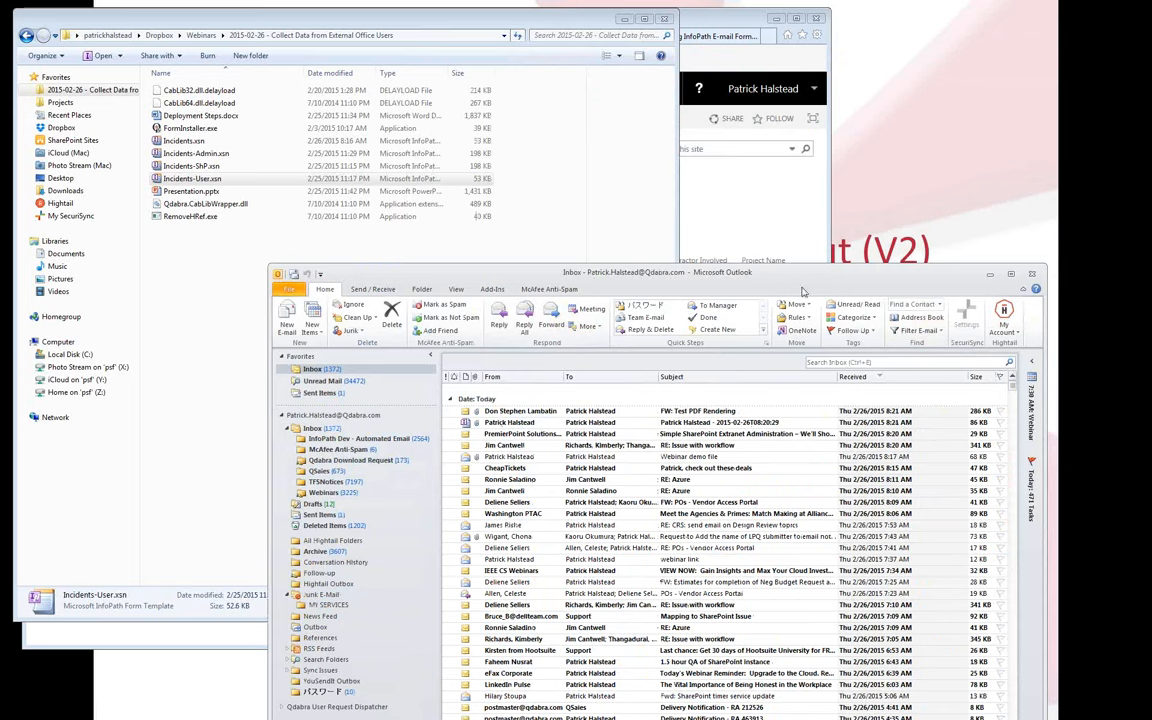
pyautogui.moveTo(762, 276); pyautogui.dragTo(1150, 262)
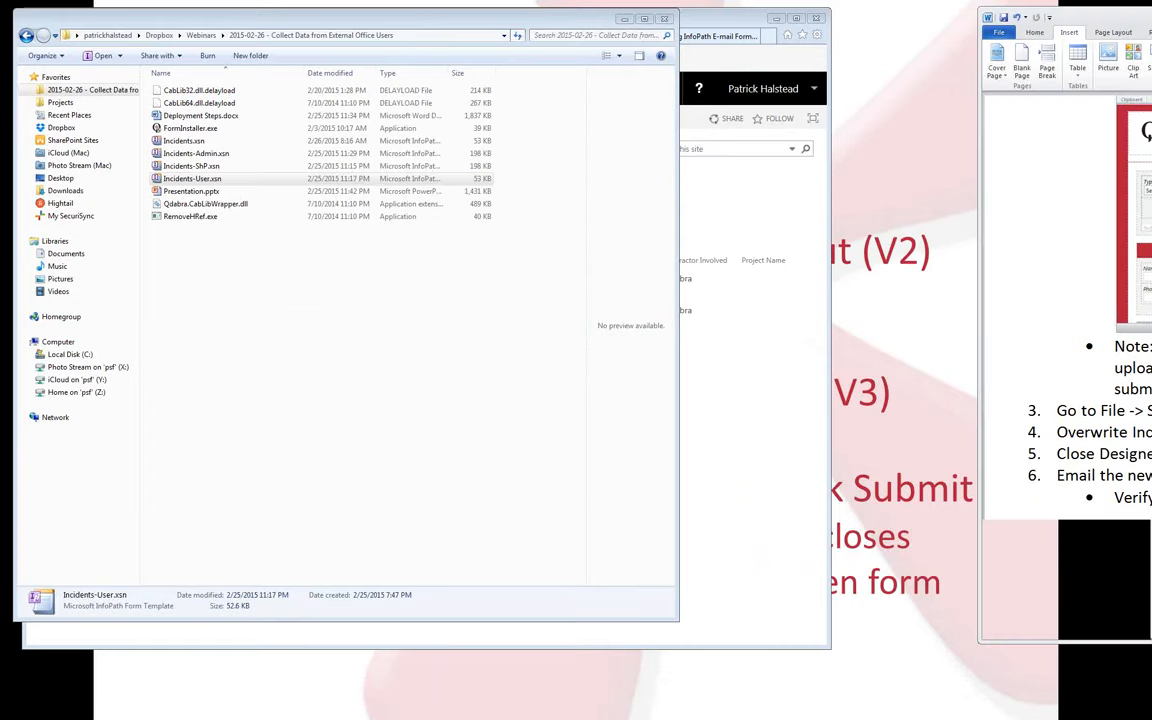
pyautogui.moveTo(1151, 25); pyautogui.dragTo(641, 48)
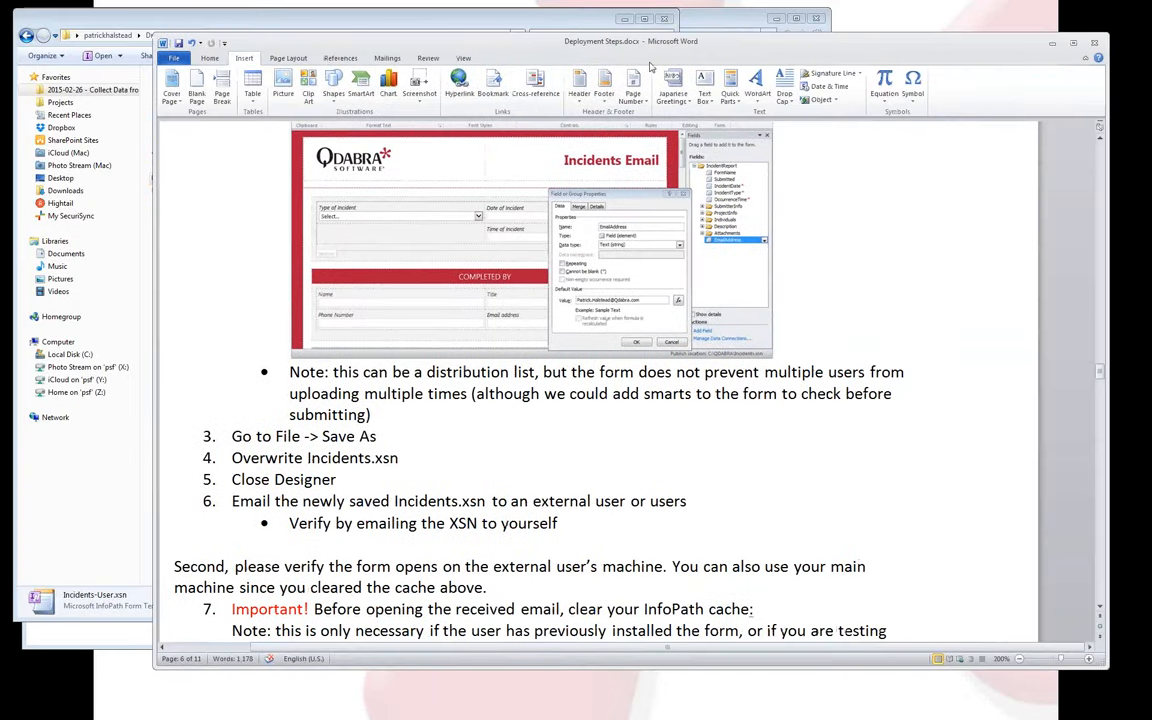
# Read down the Deployment Steps guide to Local Filler, then return to the webinar folder.
pyautogui.scroll(-8, 766, 347)
pyautogui.scroll(-8, 766, 347)
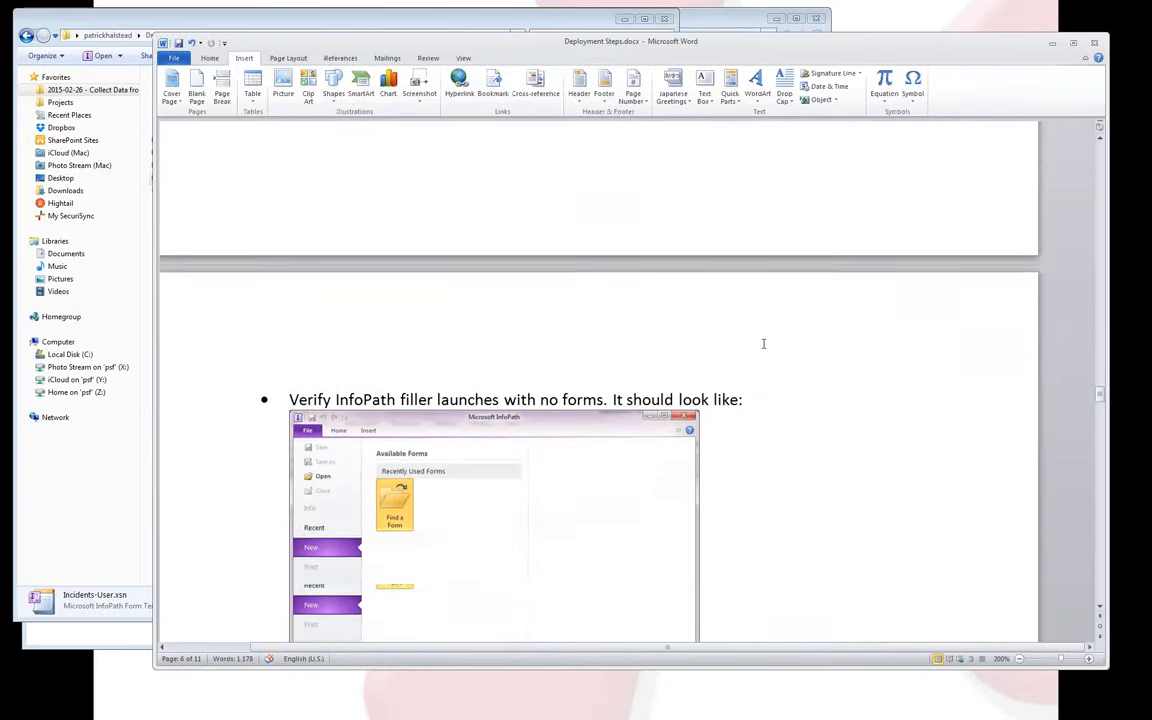
pyautogui.scroll(-12, 763, 343)
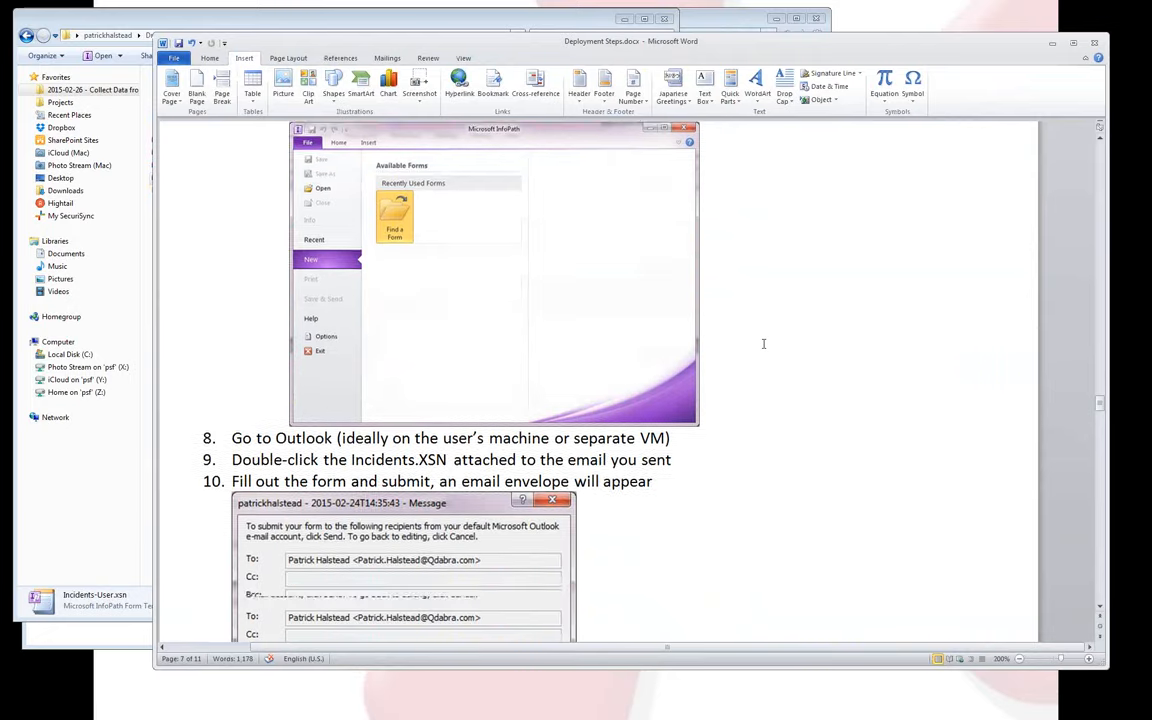
pyautogui.scroll(-3, 932, 352)
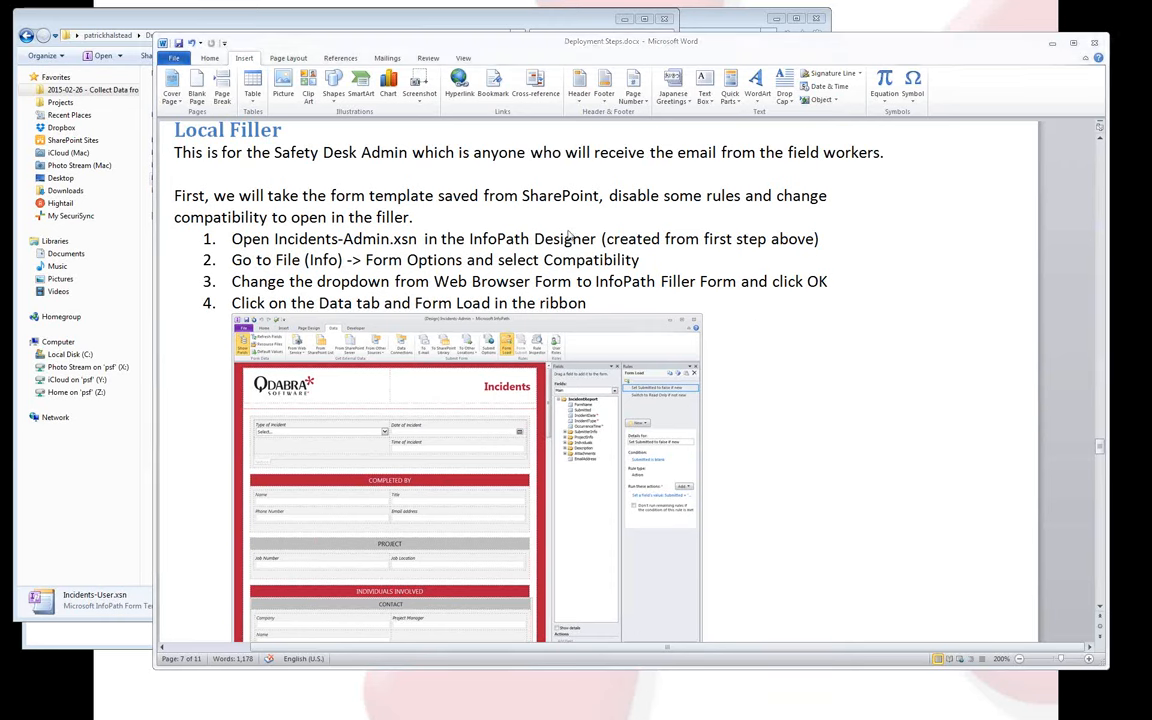
pyautogui.hotkey('alt', 'Tab')
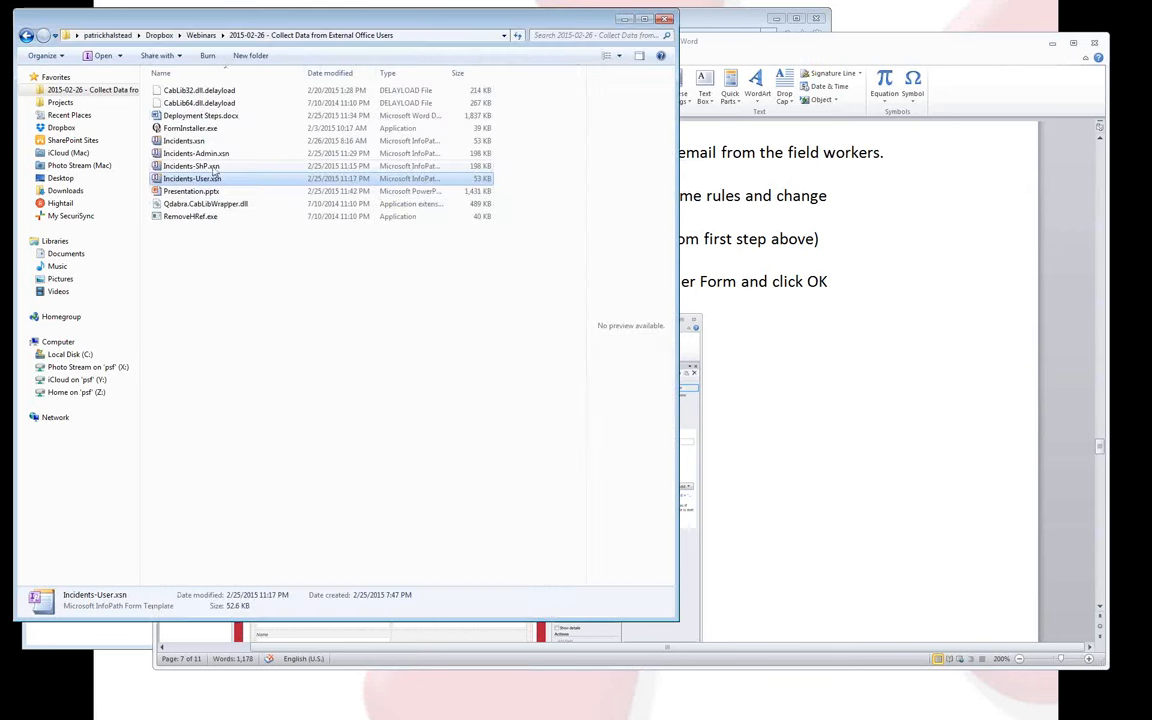
# Open Incidents-Admin.xsn in InfoPath design mode from its right-click menu.
pyautogui.click(222, 155)
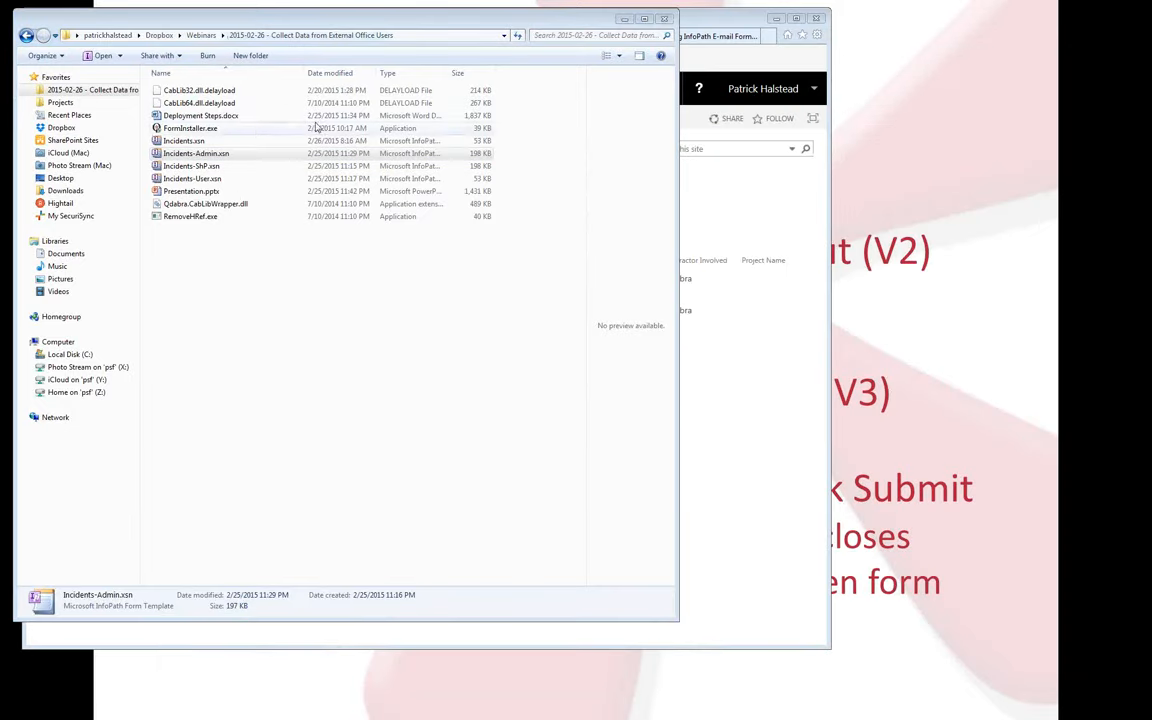
pyautogui.rightClick(247, 159)
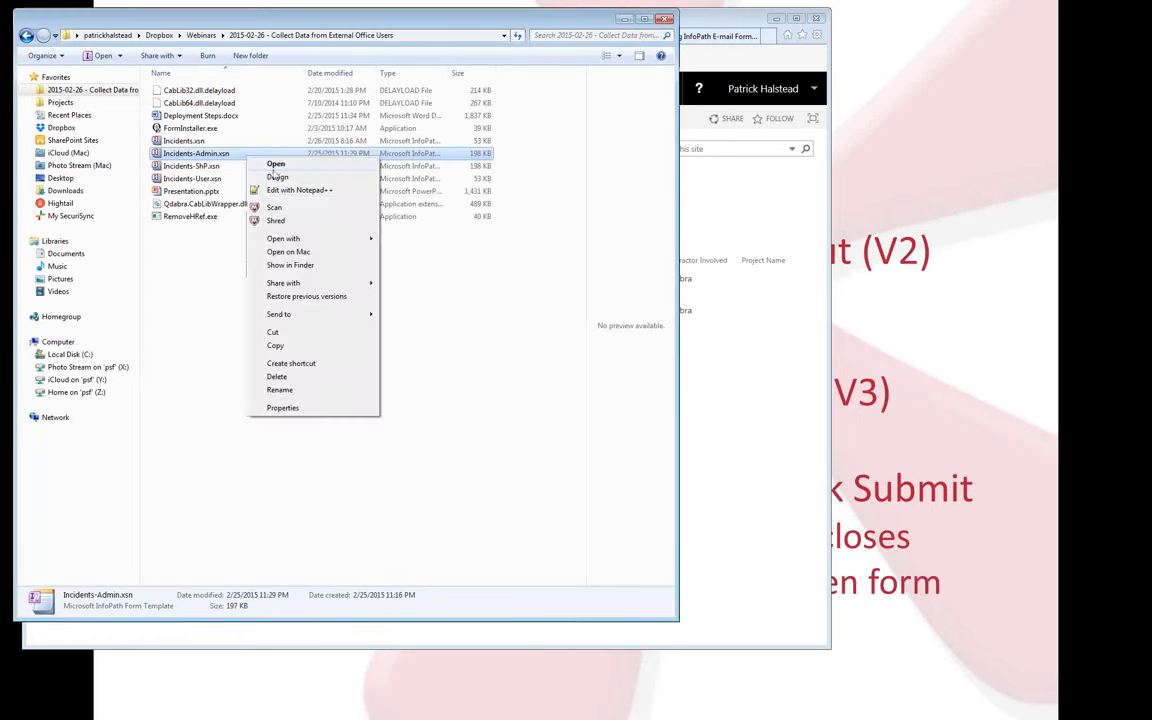
pyautogui.click(280, 181)
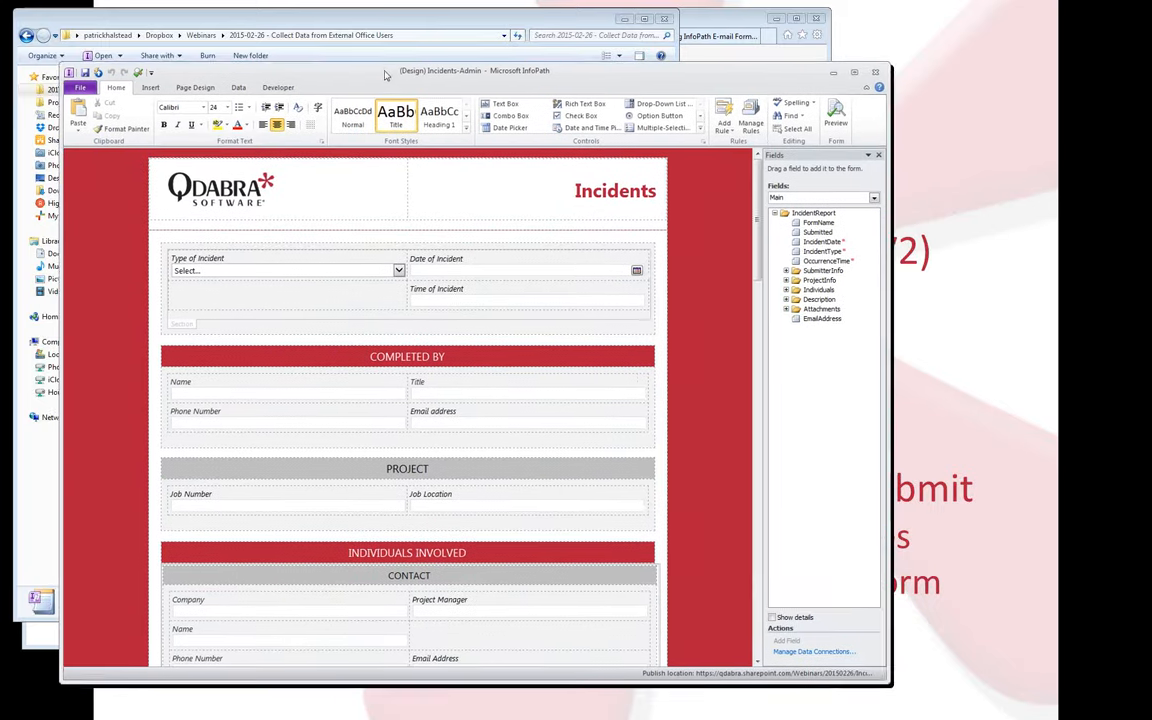
# Show the Form Load rules of the Incidents-Admin template from the Data tab.
pyautogui.moveTo(390, 78); pyautogui.dragTo(359, 35)
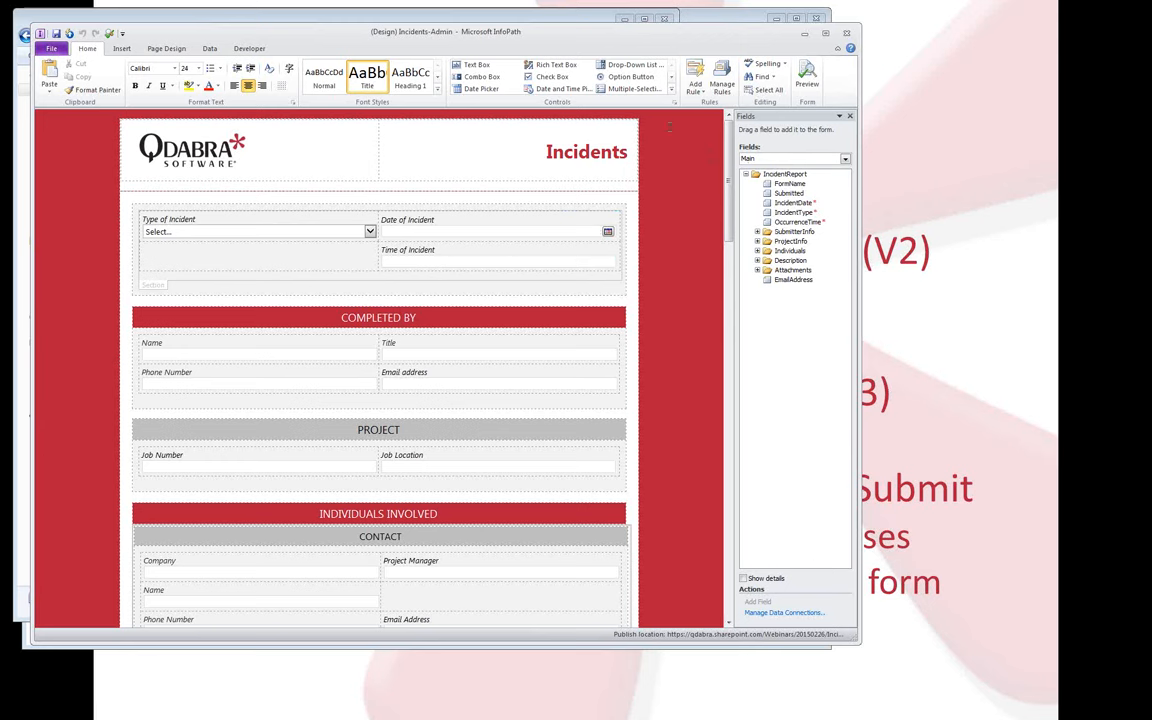
pyautogui.click(205, 49)
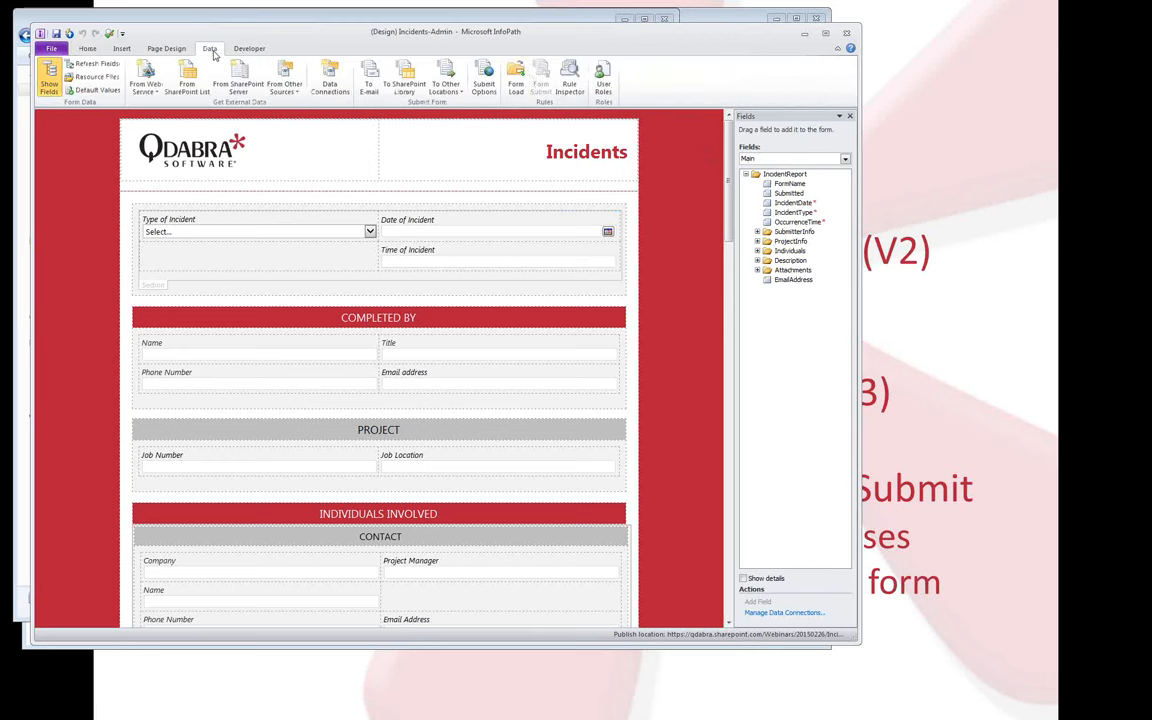
pyautogui.click(516, 80)
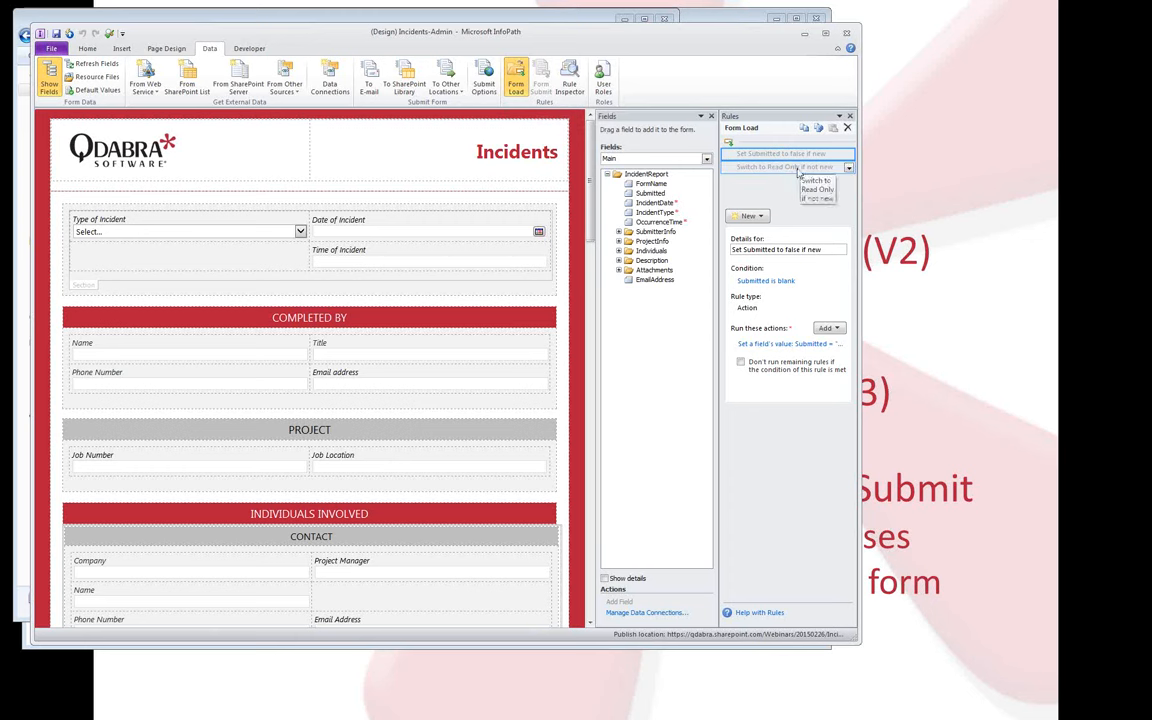
# List the QdabraRules (Secondary) fields and view the finishedLoading field's rules.
pyautogui.click(706, 158)
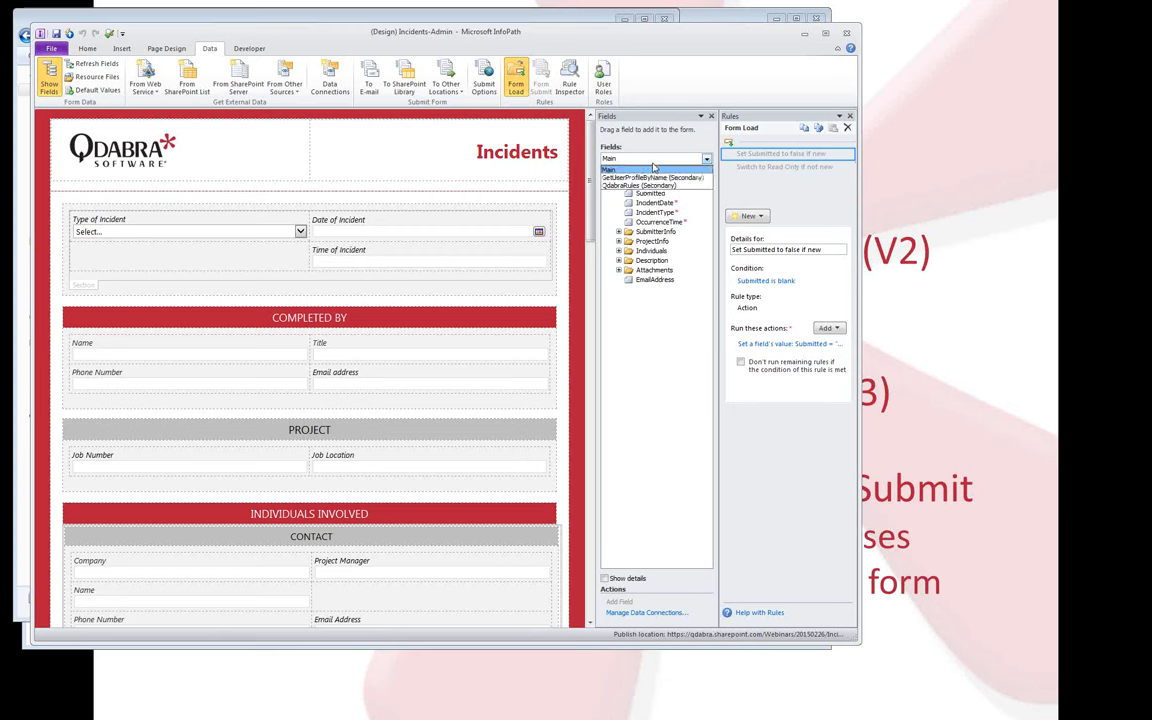
pyautogui.click(647, 185)
pyautogui.click(658, 193)
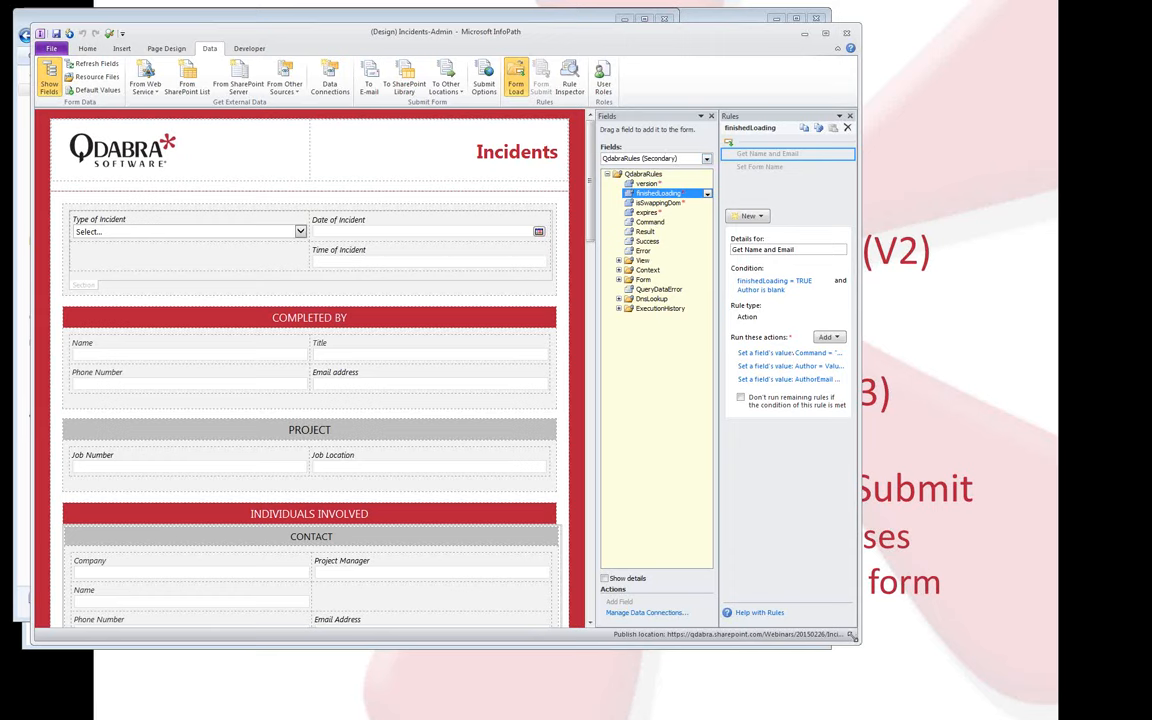
# Enlarge the window and show the Submit button's rules, Set PI and Submit.
pyautogui.moveTo(859, 644); pyautogui.dragTo(886, 688)
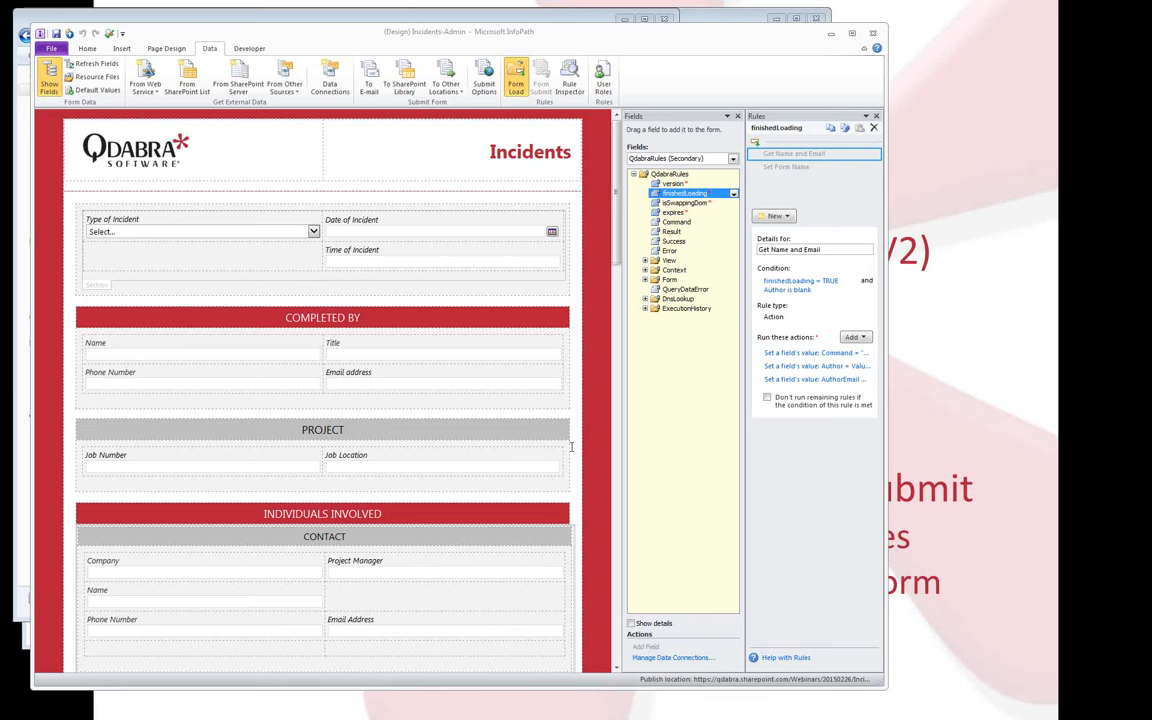
pyautogui.moveTo(618, 255); pyautogui.dragTo(632, 657)
pyautogui.click(362, 657)
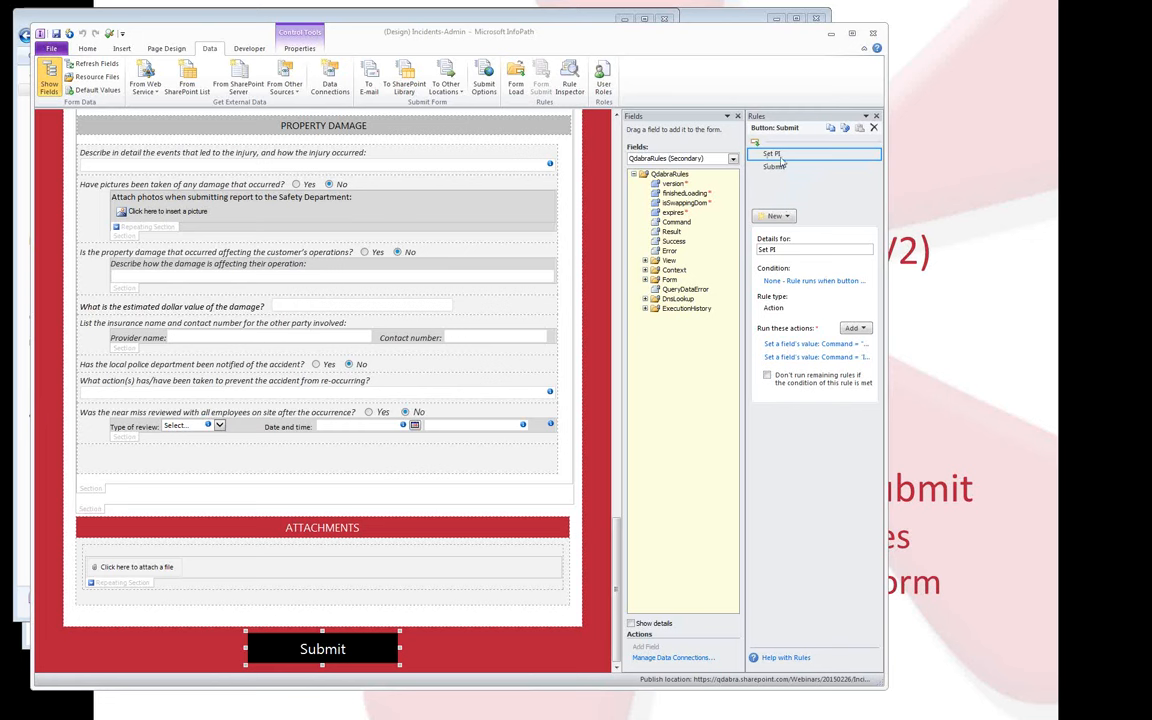
pyautogui.click(800, 344)
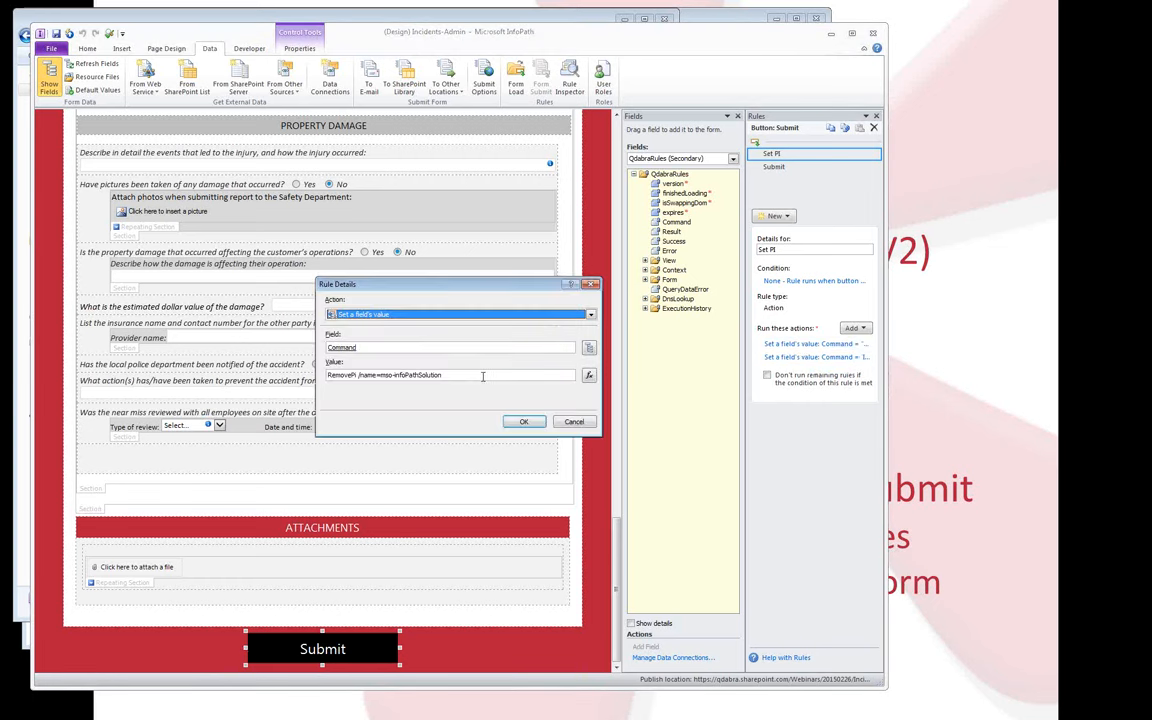
pyautogui.moveTo(468, 374); pyautogui.dragTo(288, 363)
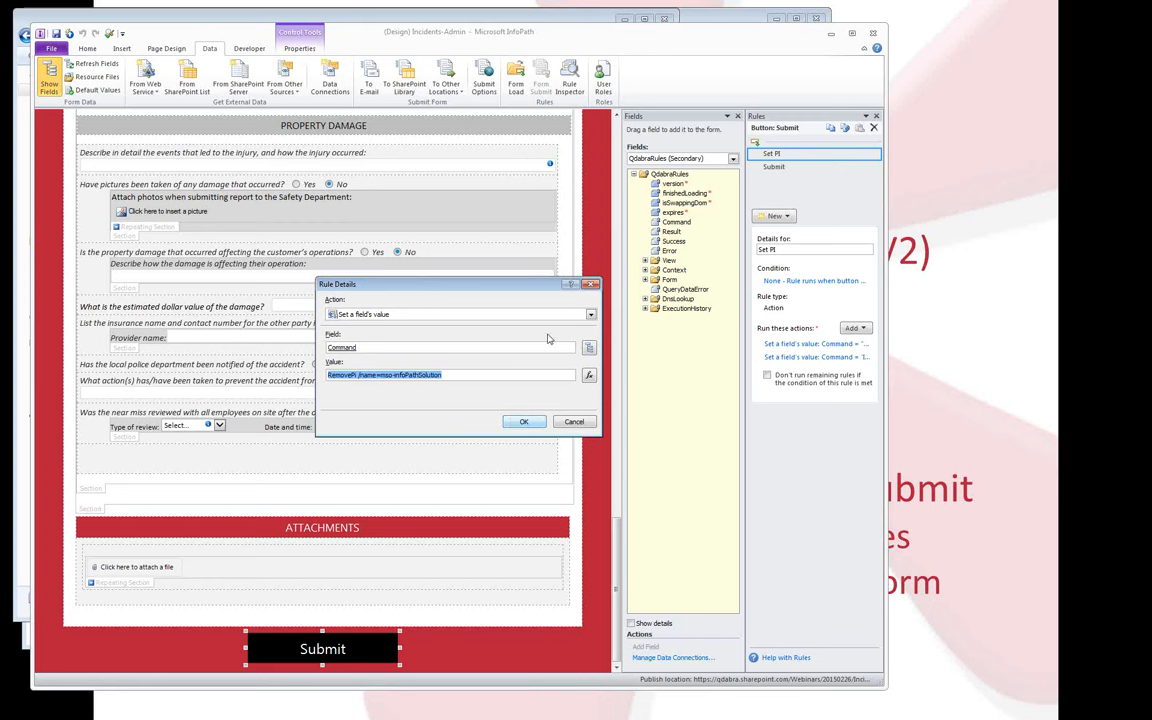
pyautogui.click(591, 285)
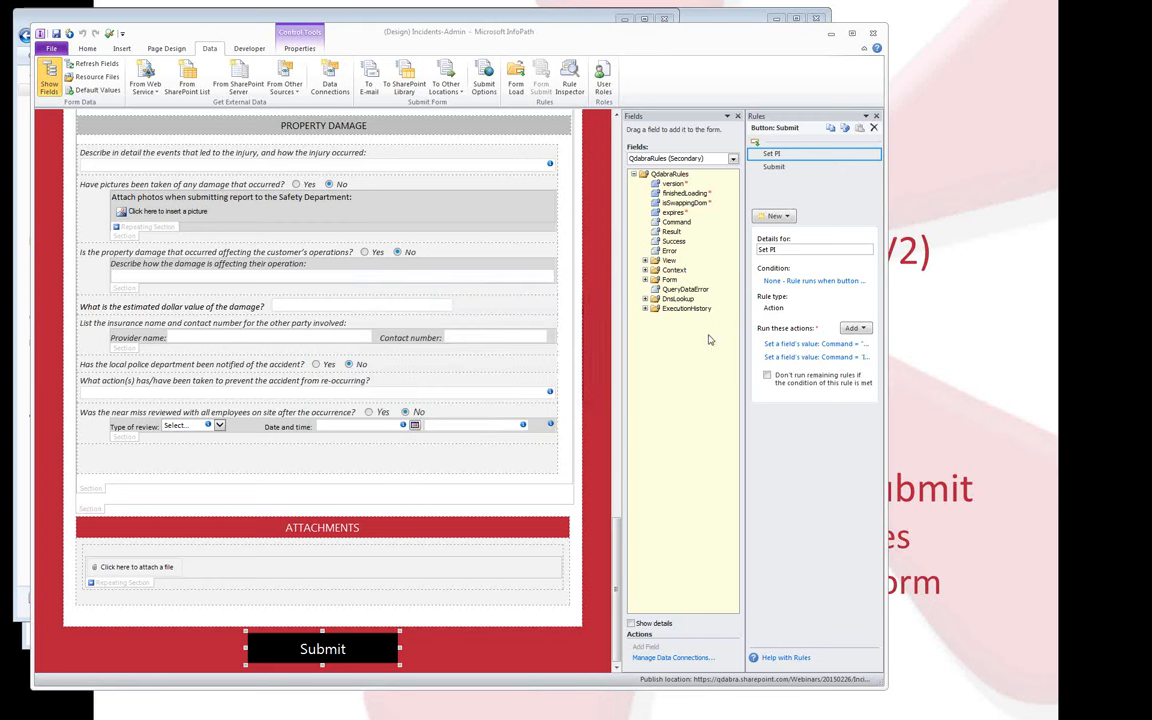
pyautogui.click(806, 358)
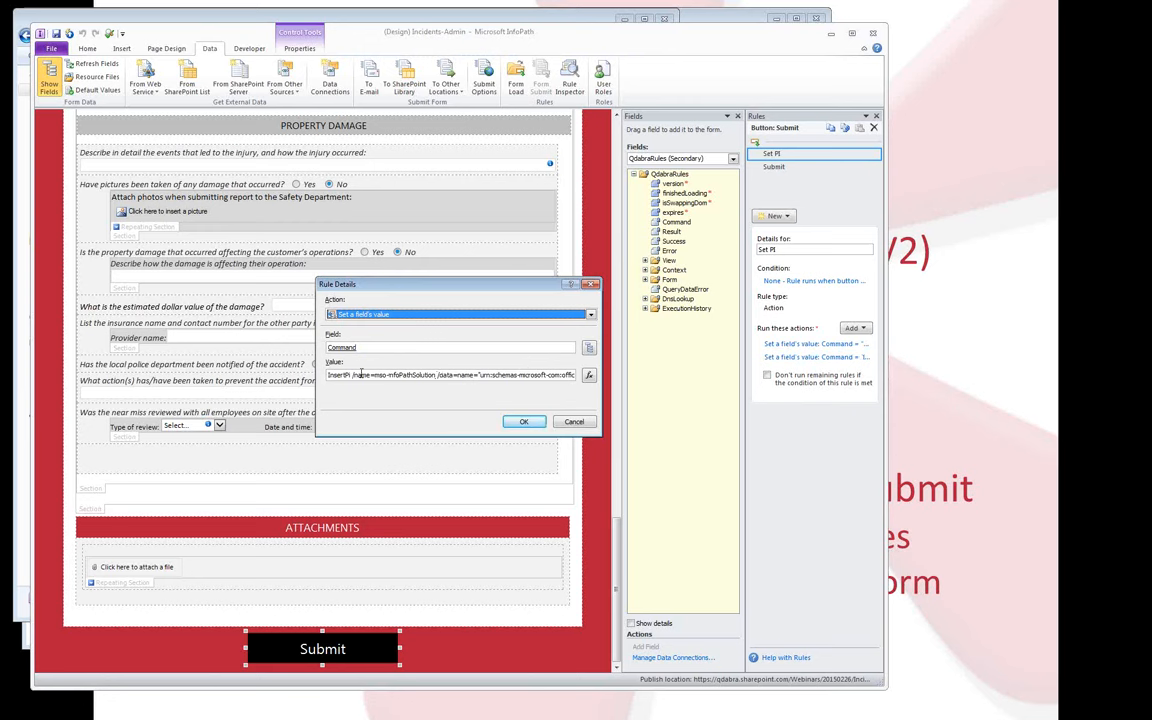
pyautogui.click(444, 376)
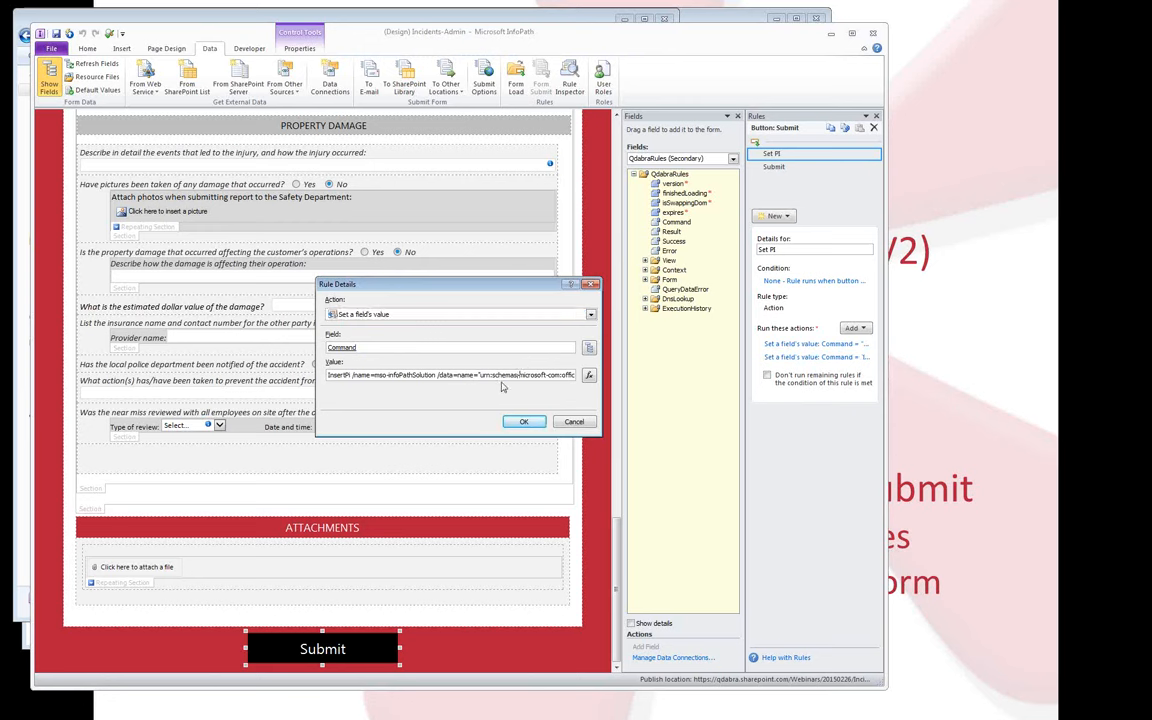
pyautogui.press('Right')
pyautogui.press('Right')
pyautogui.press('Right')
pyautogui.press('Right')
pyautogui.press('Right')
pyautogui.press('Right')
pyautogui.press('Right')
pyautogui.press('Right')
pyautogui.press('Right')
pyautogui.press('Right')
pyautogui.press('Right')
pyautogui.press('Right')
pyautogui.press('Right')
pyautogui.press('Right')
pyautogui.press('Right')
pyautogui.press('Right')
pyautogui.press('Right')
pyautogui.press('Right')
pyautogui.press('Right')
pyautogui.press('Right')
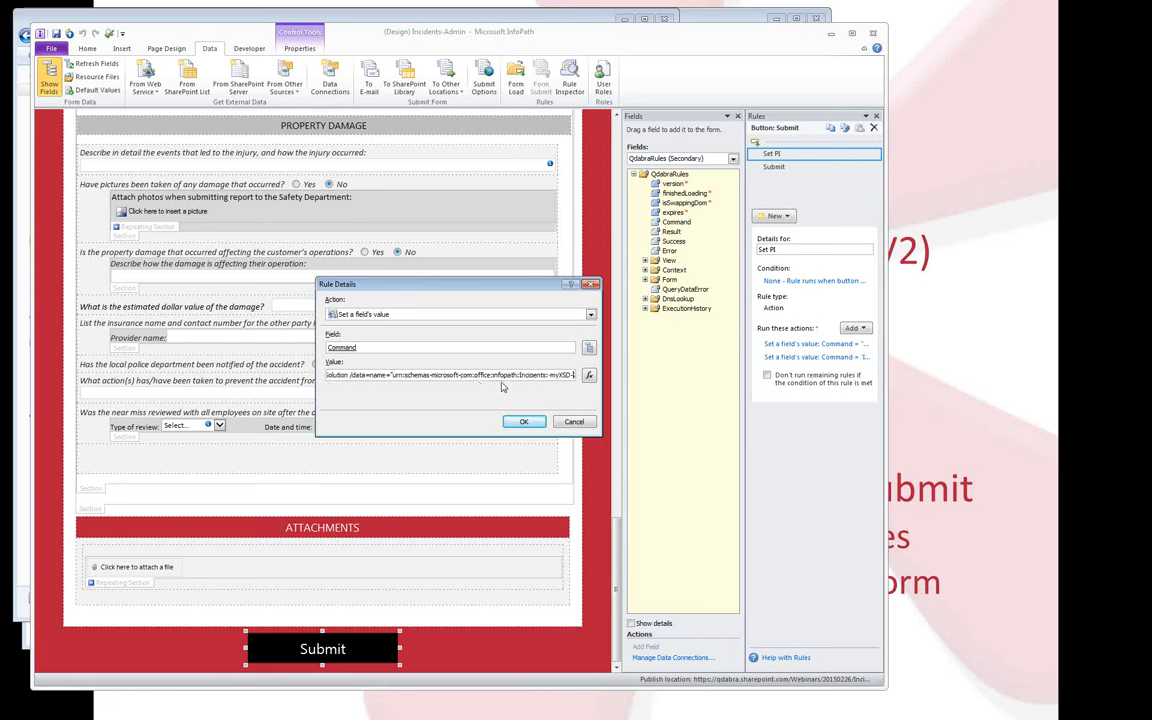
pyautogui.press('Right')
pyautogui.press('Right')
pyautogui.press('Right')
pyautogui.press('Right')
pyautogui.press('Right')
pyautogui.press('Right')
pyautogui.press('Right')
pyautogui.press('Right')
pyautogui.press('Right')
pyautogui.press('Right')
pyautogui.press('Right')
pyautogui.press('Right')
pyautogui.press('Right')
pyautogui.press('Right')
pyautogui.press('Right')
pyautogui.press('Right')
pyautogui.press('Right')
pyautogui.press('Right')
pyautogui.press('Right')
pyautogui.press('Right')
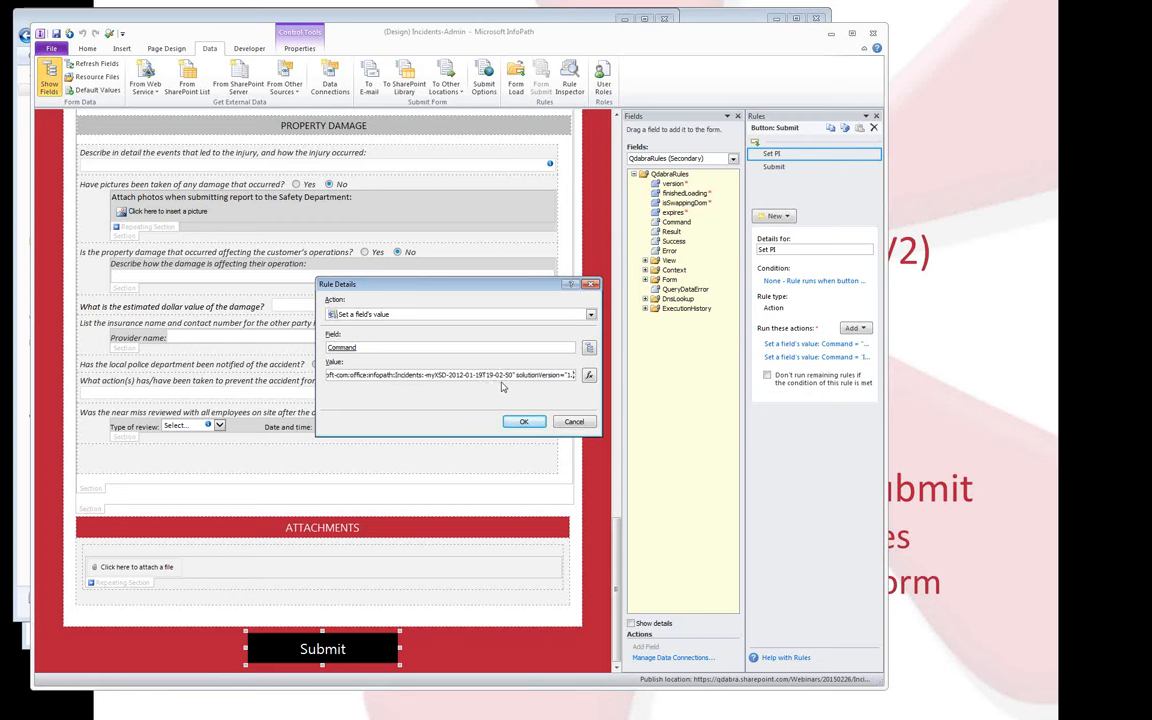
pyautogui.press('Right')
pyautogui.press('Right')
pyautogui.press('Right')
pyautogui.press('Right')
pyautogui.press('Right')
pyautogui.press('Right')
pyautogui.press('Right')
pyautogui.press('Right')
pyautogui.press('Right')
pyautogui.press('Right')
pyautogui.press('Right')
pyautogui.press('Right')
pyautogui.press('Right')
pyautogui.press('Right')
pyautogui.press('Right')
pyautogui.press('Right')
pyautogui.press('Right')
pyautogui.press('Right')
pyautogui.press('Right')
pyautogui.press('Right')
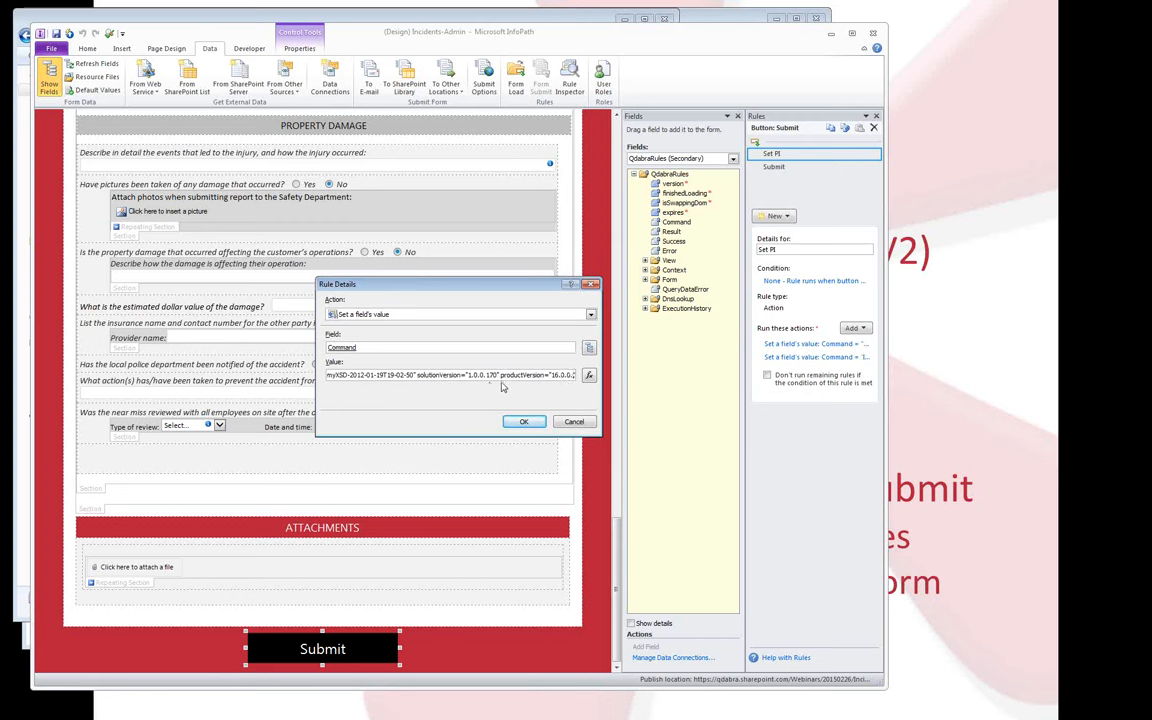
pyautogui.press('Right')
pyautogui.press('Right')
pyautogui.press('Right')
pyautogui.press('Right')
pyautogui.press('Right')
pyautogui.press('Right')
pyautogui.press('Right')
pyautogui.press('Right')
pyautogui.press('Right')
pyautogui.press('Right')
pyautogui.press('Right')
pyautogui.press('Right')
pyautogui.press('Right')
pyautogui.press('Right')
pyautogui.press('Right')
pyautogui.press('Right')
pyautogui.press('Right')
pyautogui.press('Right')
pyautogui.press('Right')
pyautogui.press('Right')
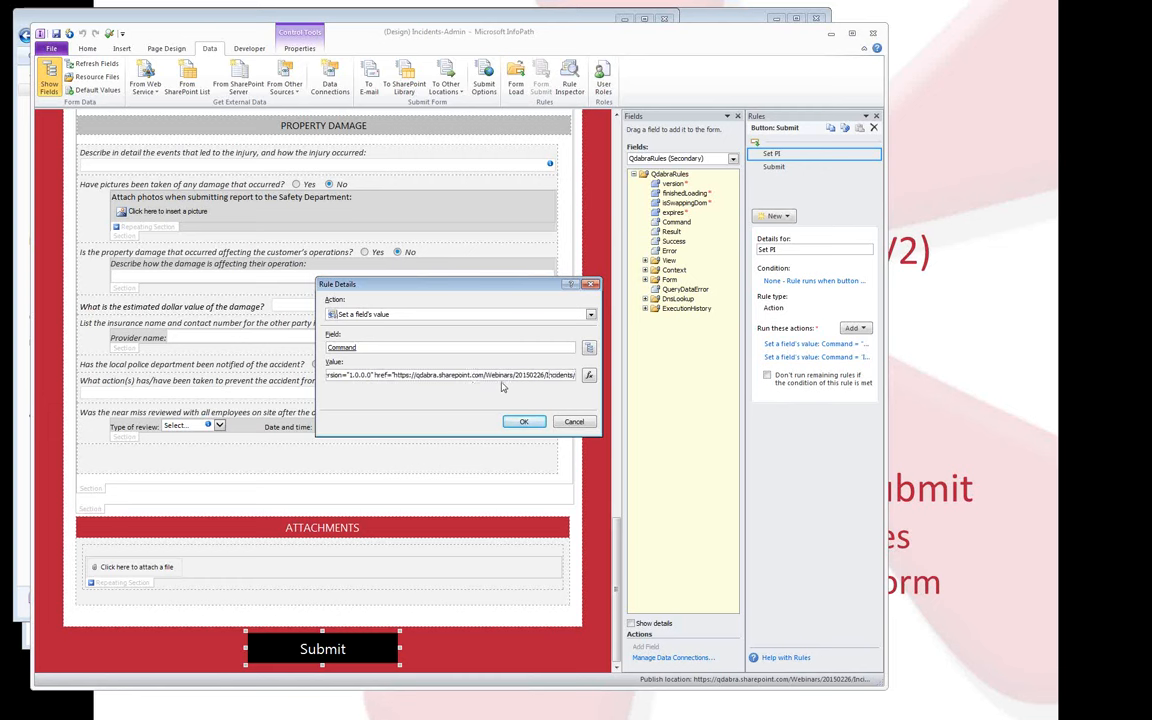
pyautogui.hotkey('shift', 'Left')
pyautogui.hotkey('shift', 'Left')
pyautogui.hotkey('shift', 'Left')
pyautogui.hotkey('shift', 'Left')
pyautogui.hotkey('shift', 'Left')
pyautogui.hotkey('shift', 'Left')
pyautogui.hotkey('shift', 'Left')
pyautogui.hotkey('shift', 'Left')
pyautogui.click(411, 375)
pyautogui.moveTo(392, 375); pyautogui.dragTo(532, 381)
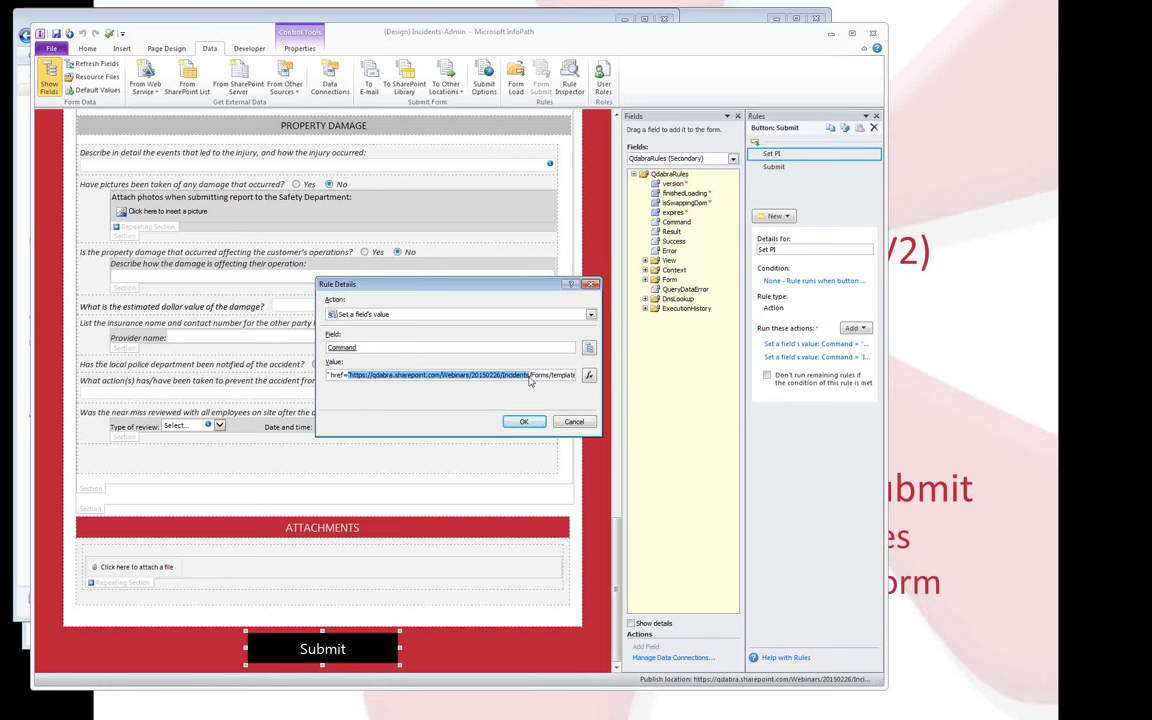
pyautogui.press('Escape')
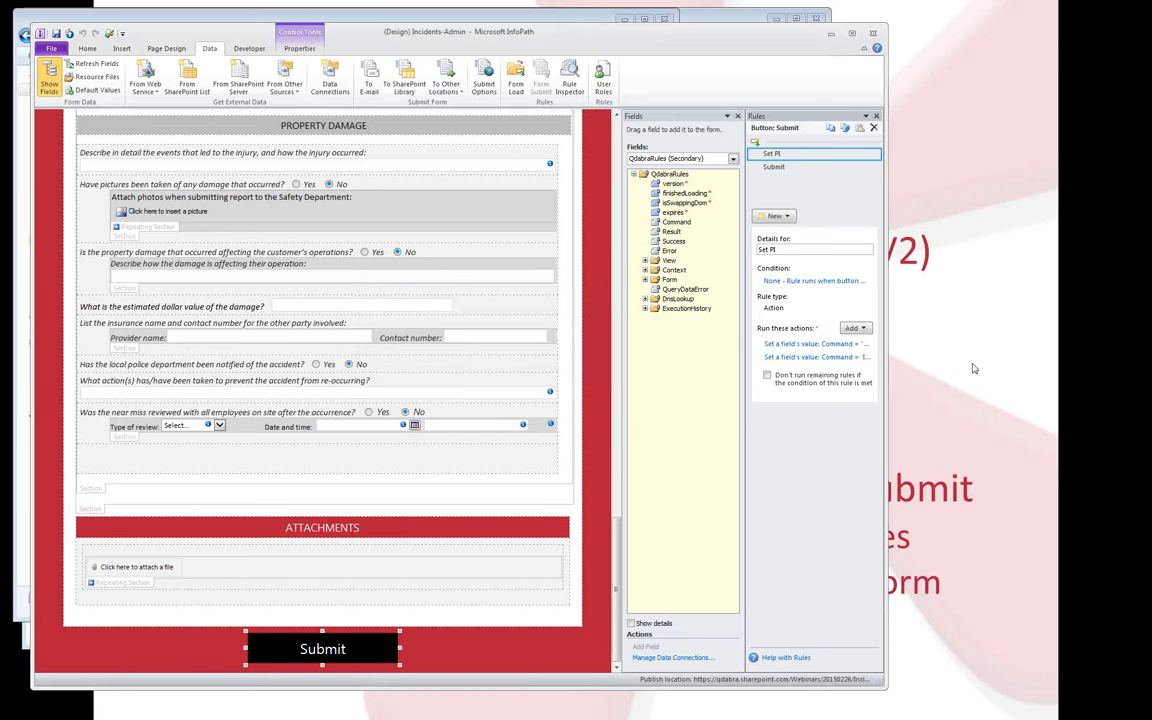
# Save the template over Incidents.xsn, replacing the existing file, and close InfoPath Designer.
pyautogui.click(52, 48)
pyautogui.press('Escape')
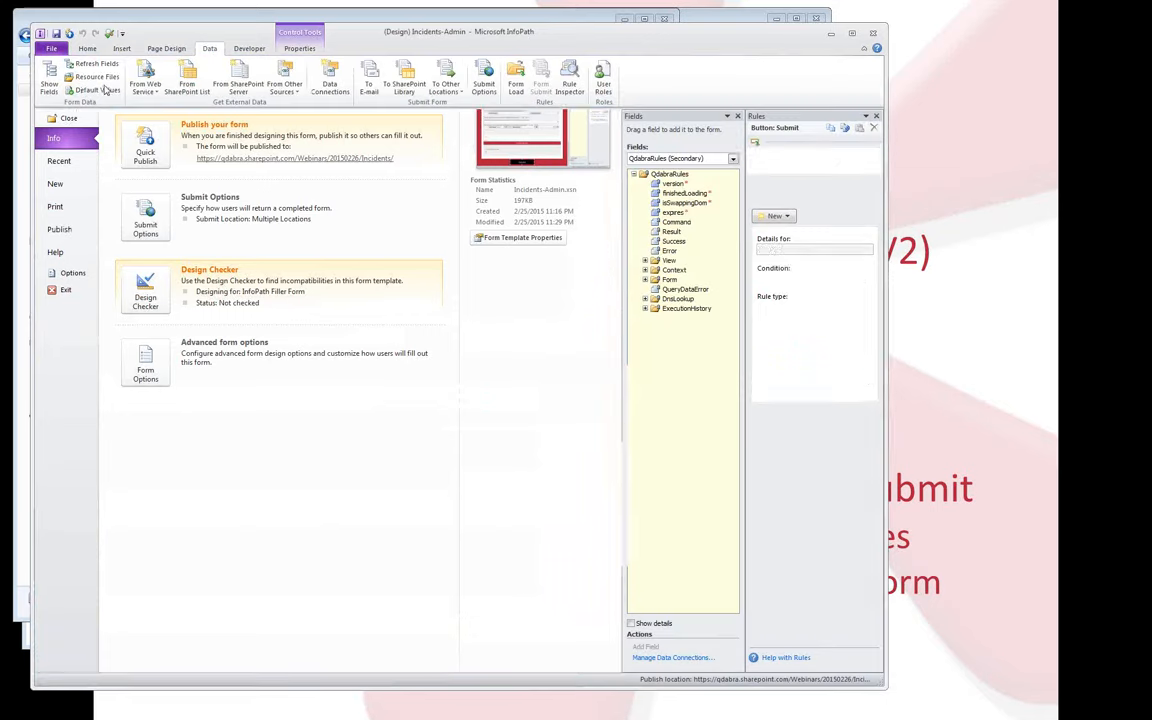
pyautogui.hotkey('ctrl', 's')
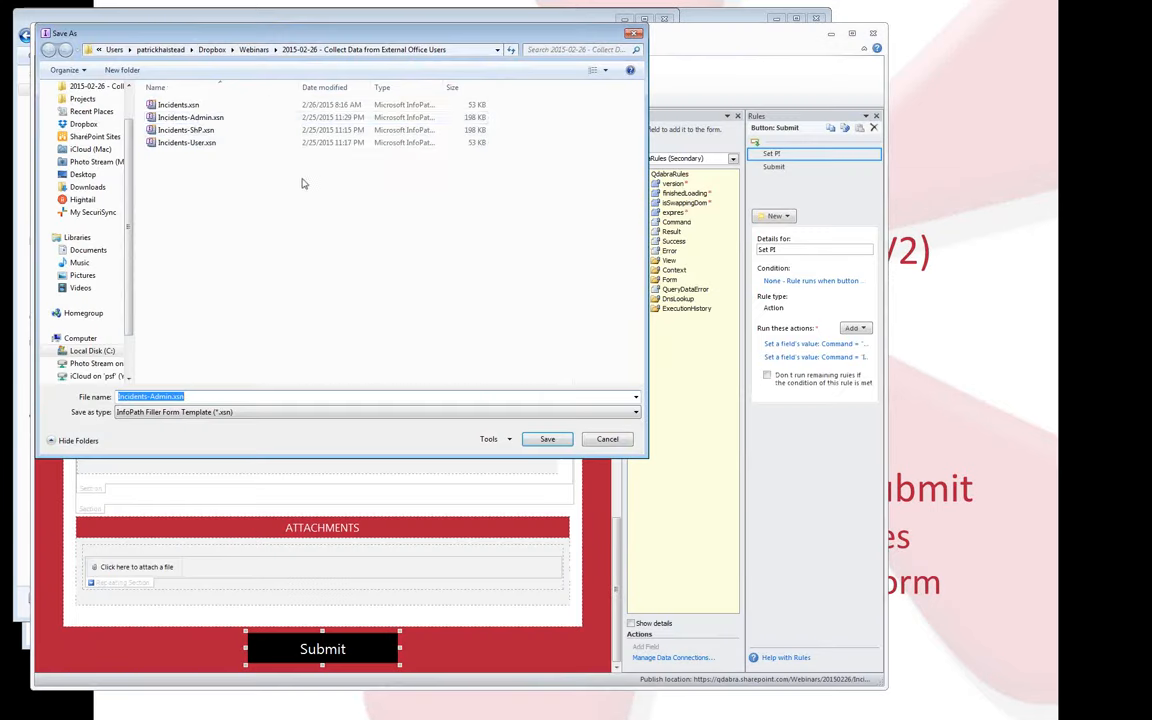
pyautogui.click(192, 106)
pyautogui.click(547, 440)
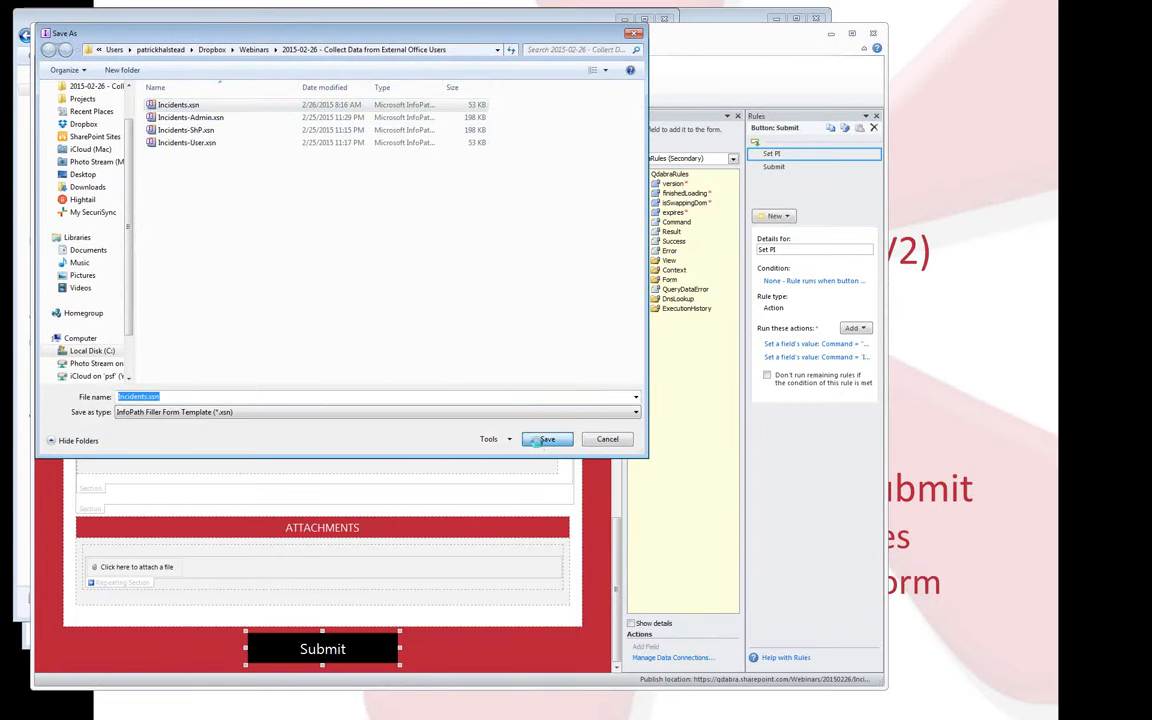
pyautogui.click(550, 388)
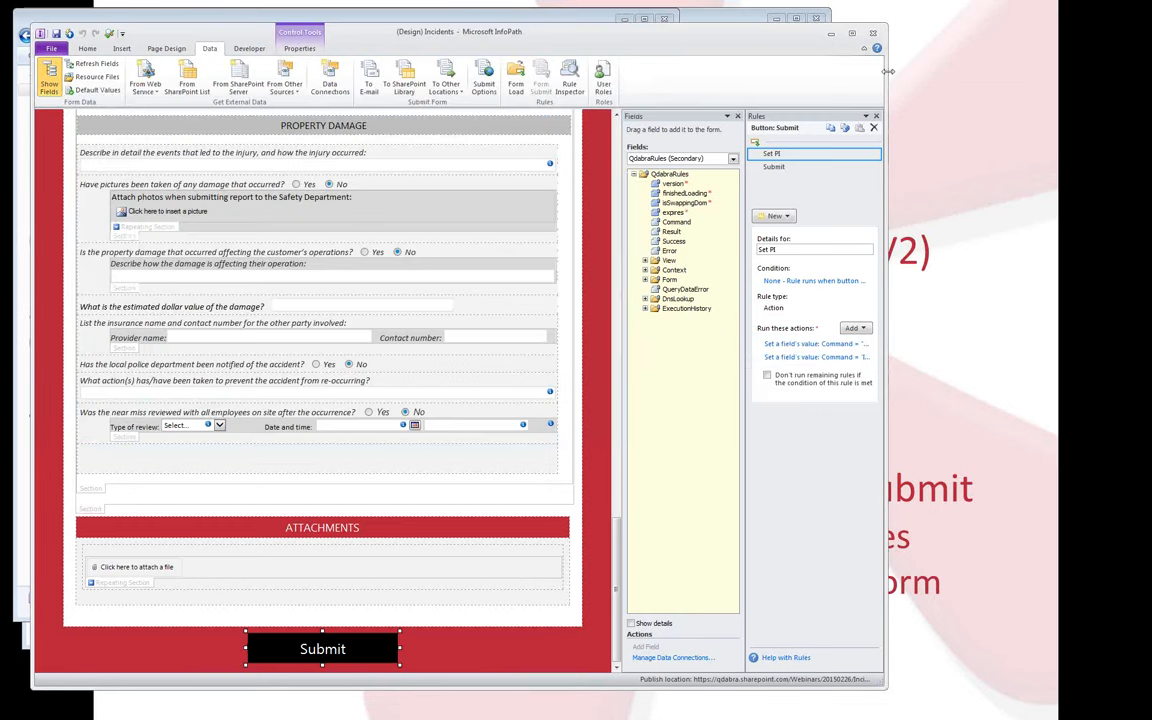
pyautogui.click(872, 33)
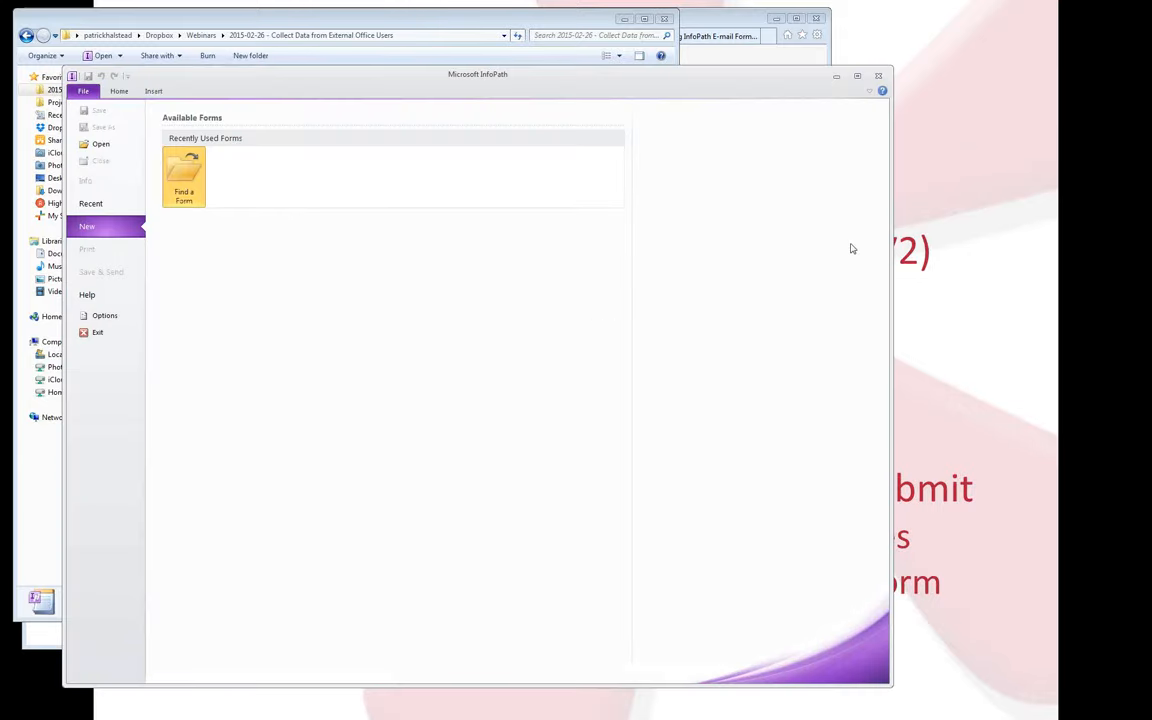
# Close the remaining InfoPath window, then launch RemoveHRef.exe and allow it to run.
pyautogui.click(879, 76)
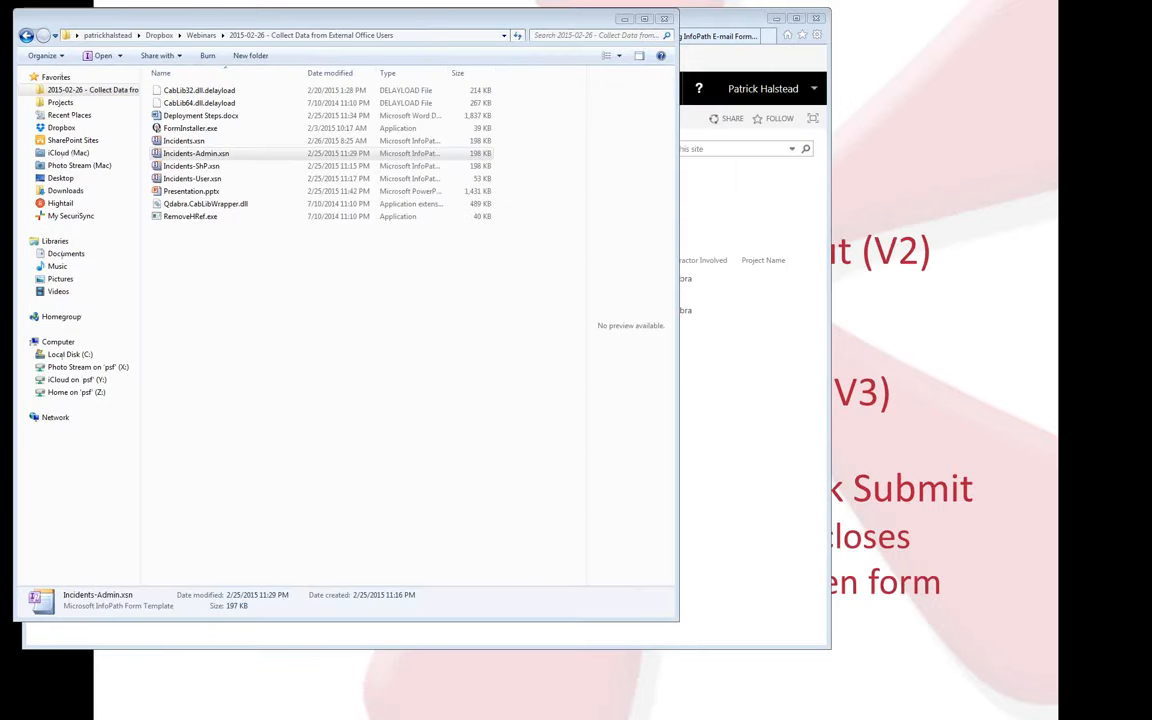
pyautogui.click(335, 346)
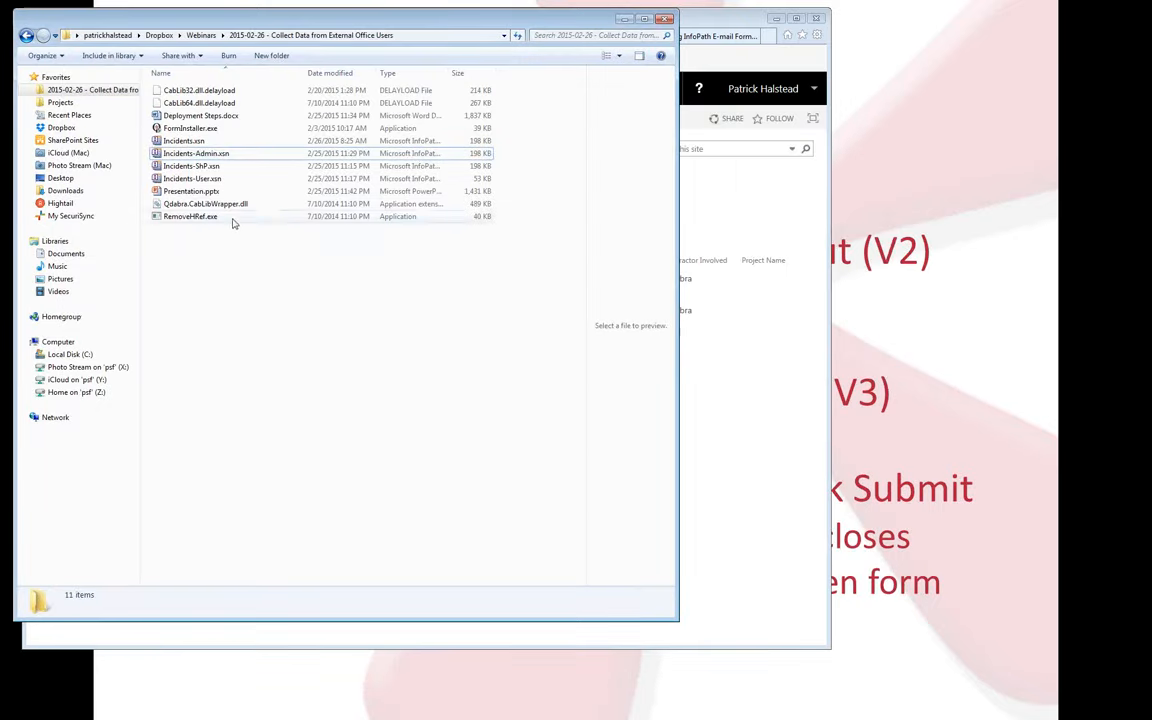
pyautogui.click(212, 143)
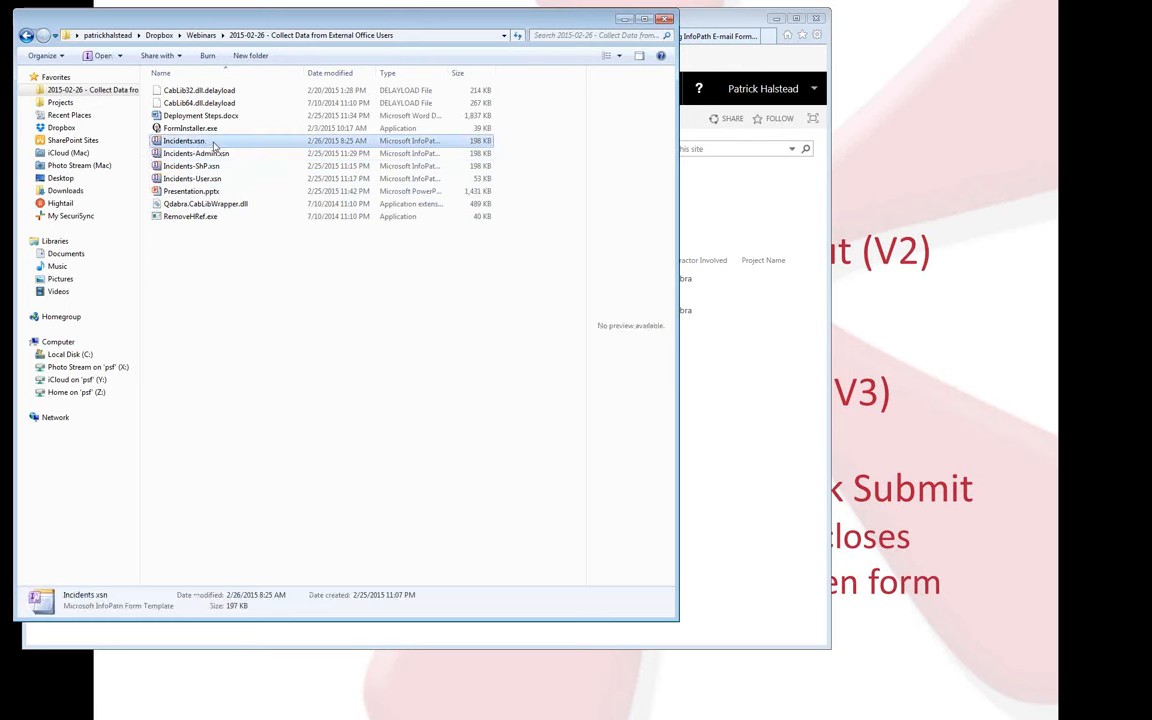
pyautogui.click(195, 217)
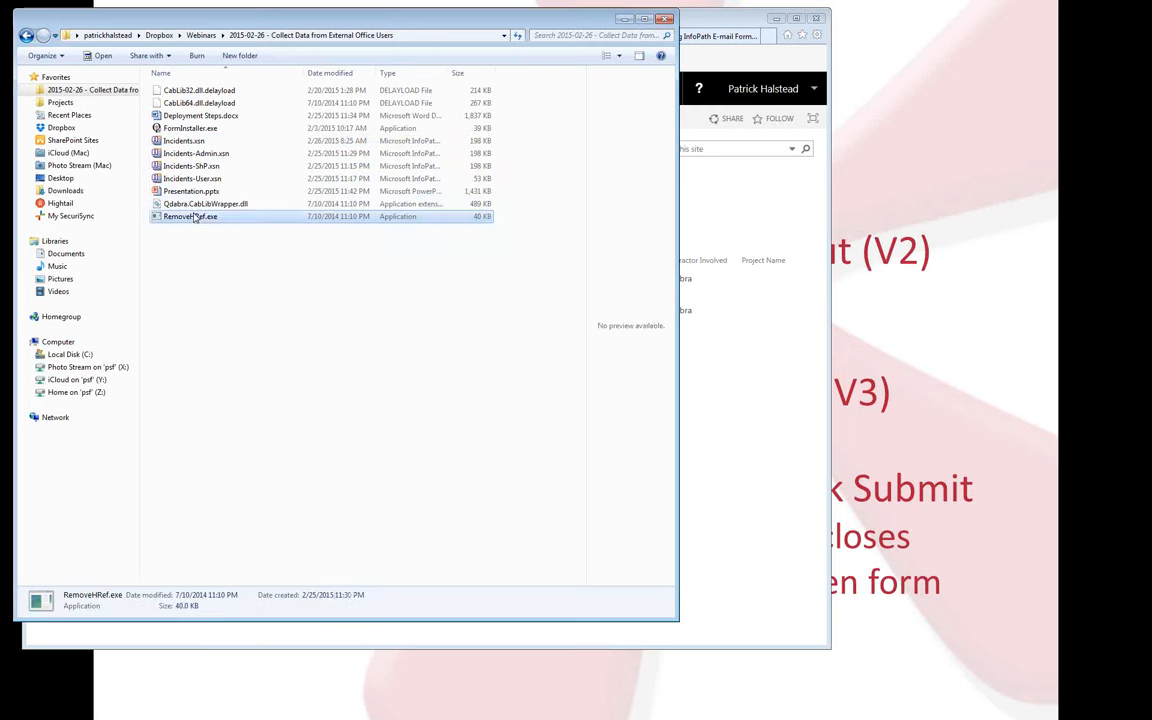
pyautogui.click(195, 217)
pyautogui.click(222, 229)
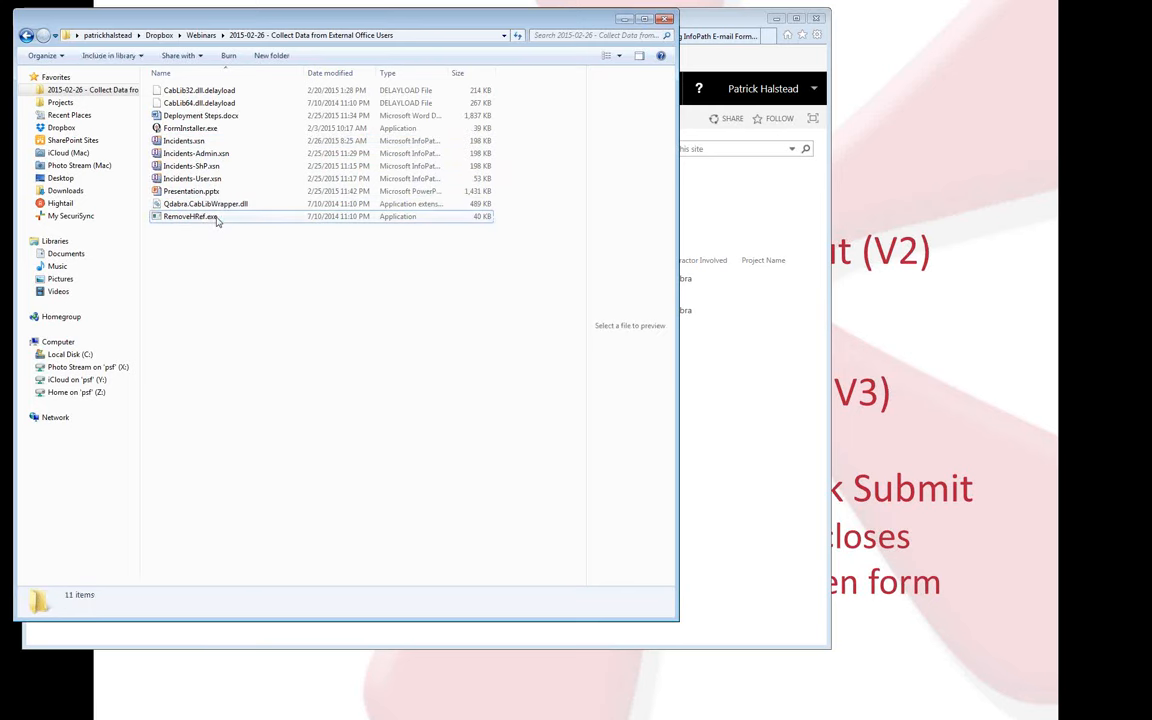
pyautogui.doubleClick(222, 217)
pyautogui.click(607, 377)
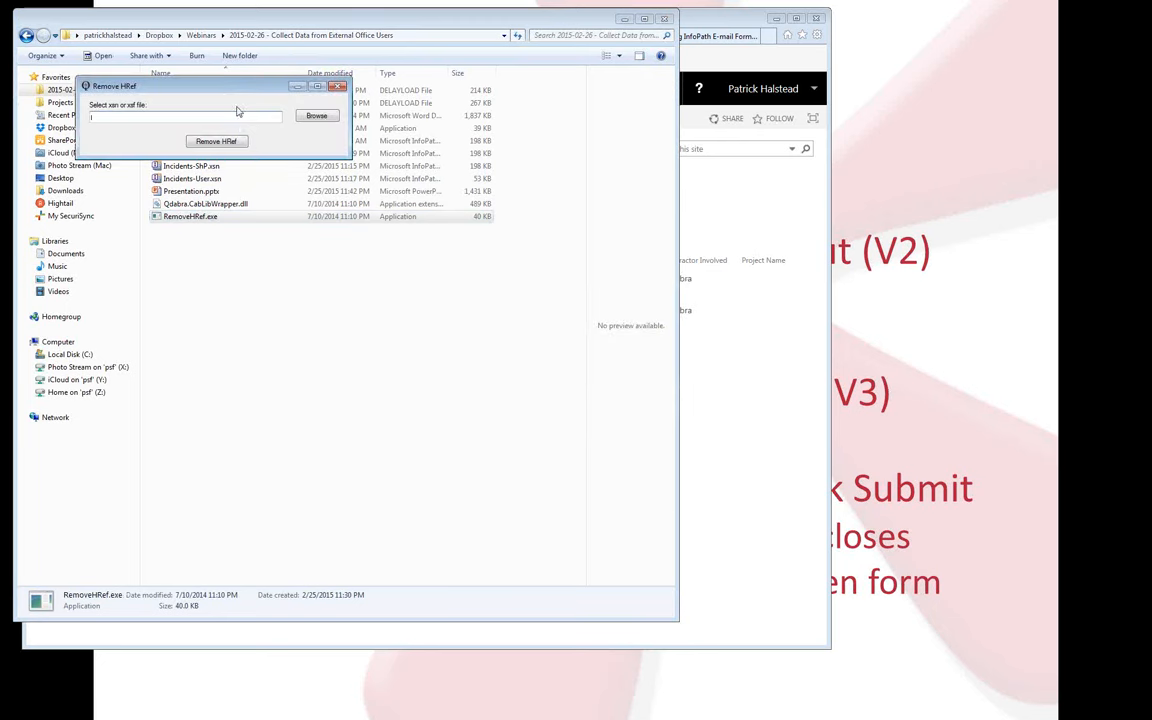
# In Remove HRef's file chooser, go to the Webinars folder using the copied path.
pyautogui.moveTo(237, 90); pyautogui.dragTo(347, 389)
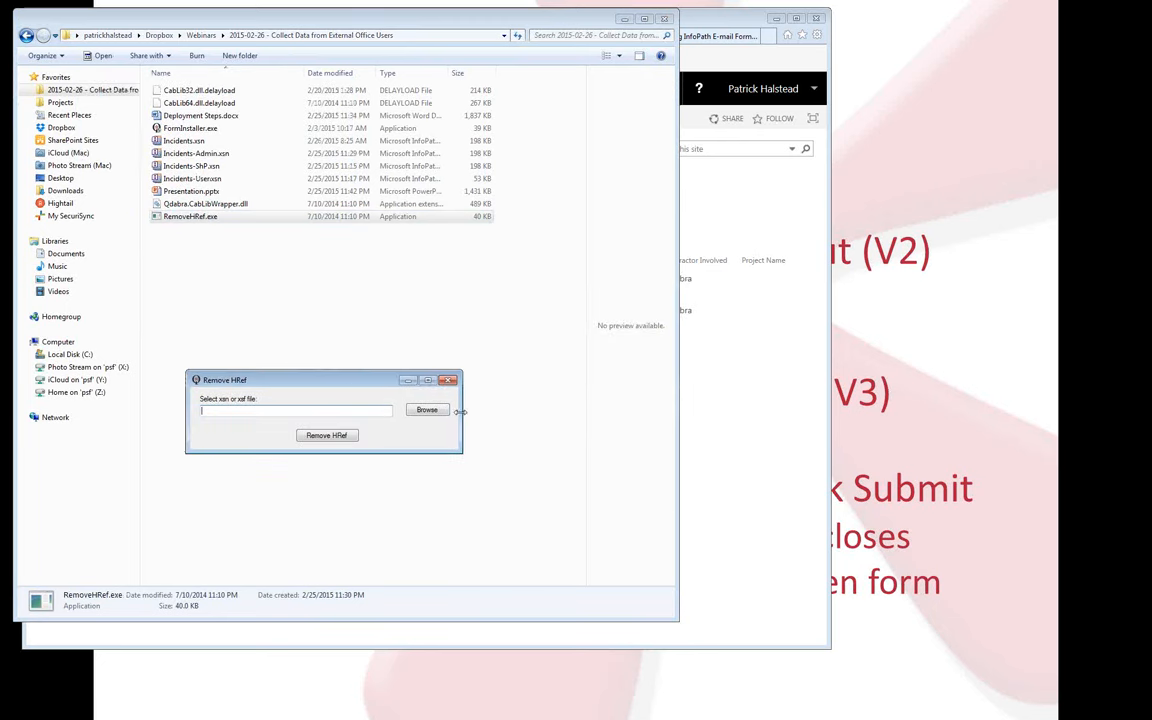
pyautogui.click(424, 411)
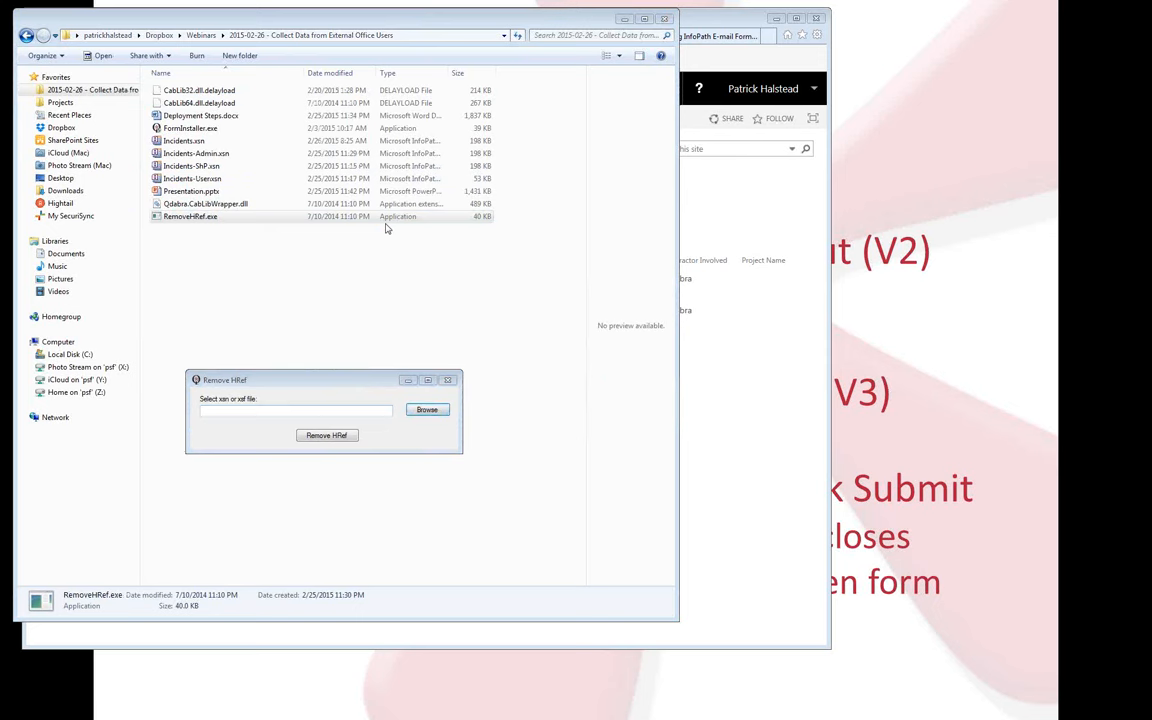
pyautogui.click(428, 35)
pyautogui.hotkey('ctrl', 'c')
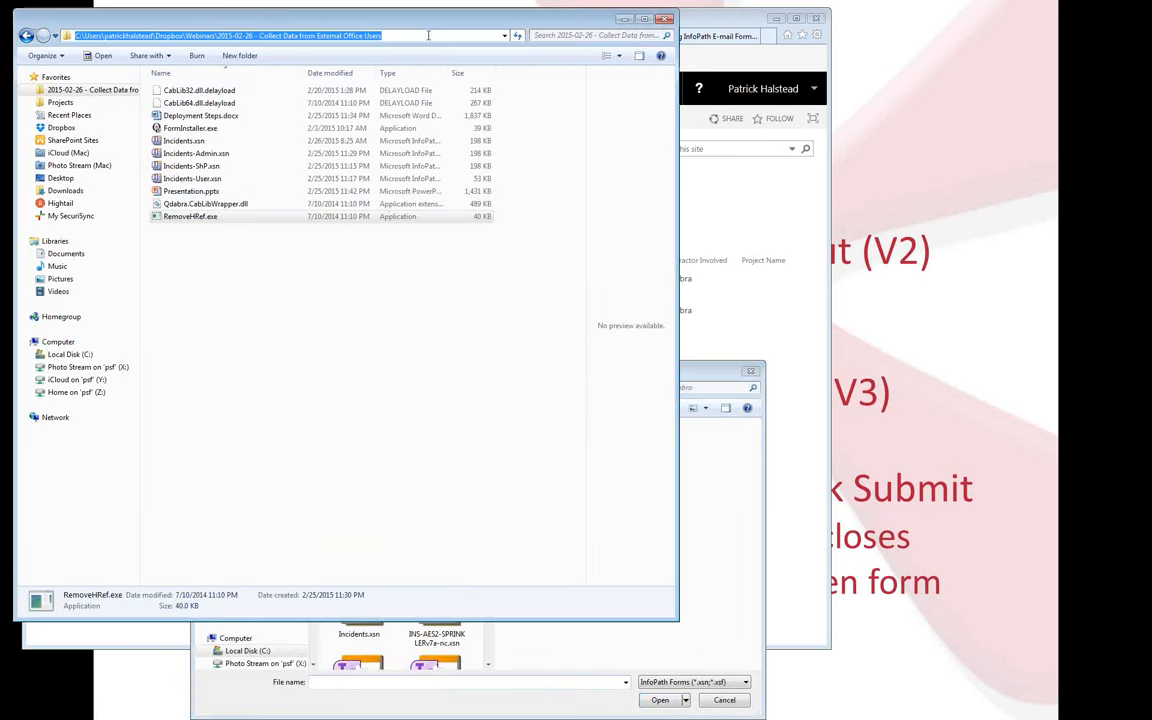
pyautogui.click(700, 445)
pyautogui.click(472, 682)
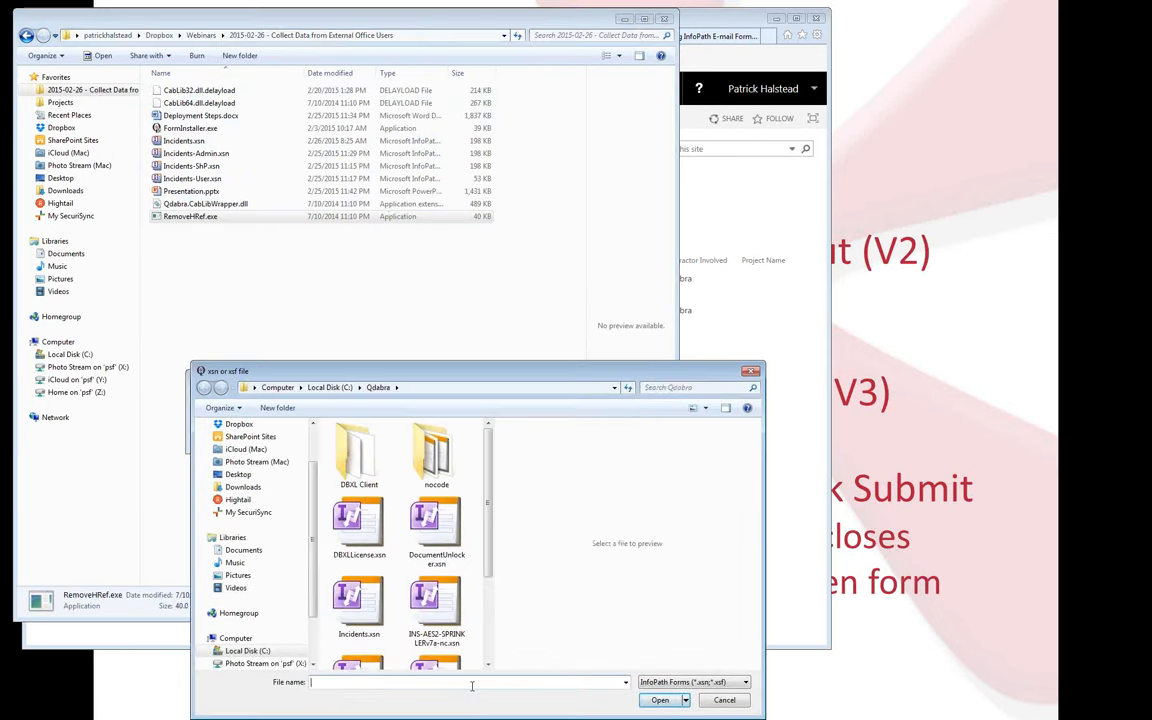
pyautogui.hotkey('ctrl', 'v')
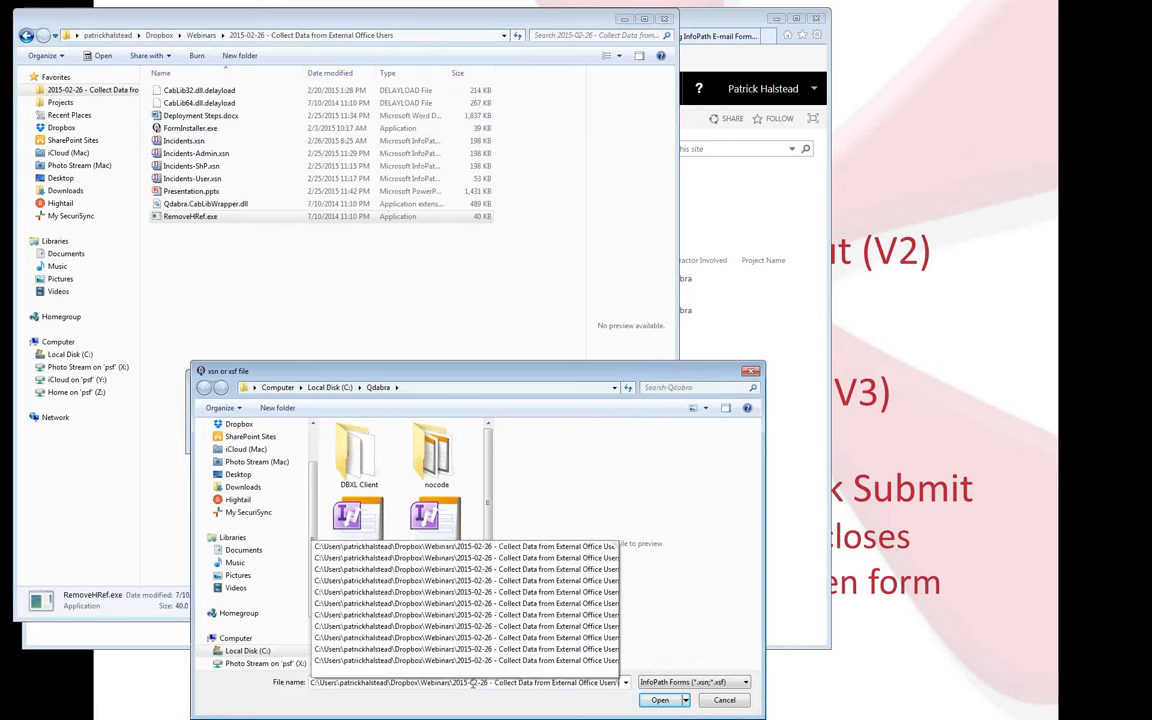
pyautogui.press('Return')
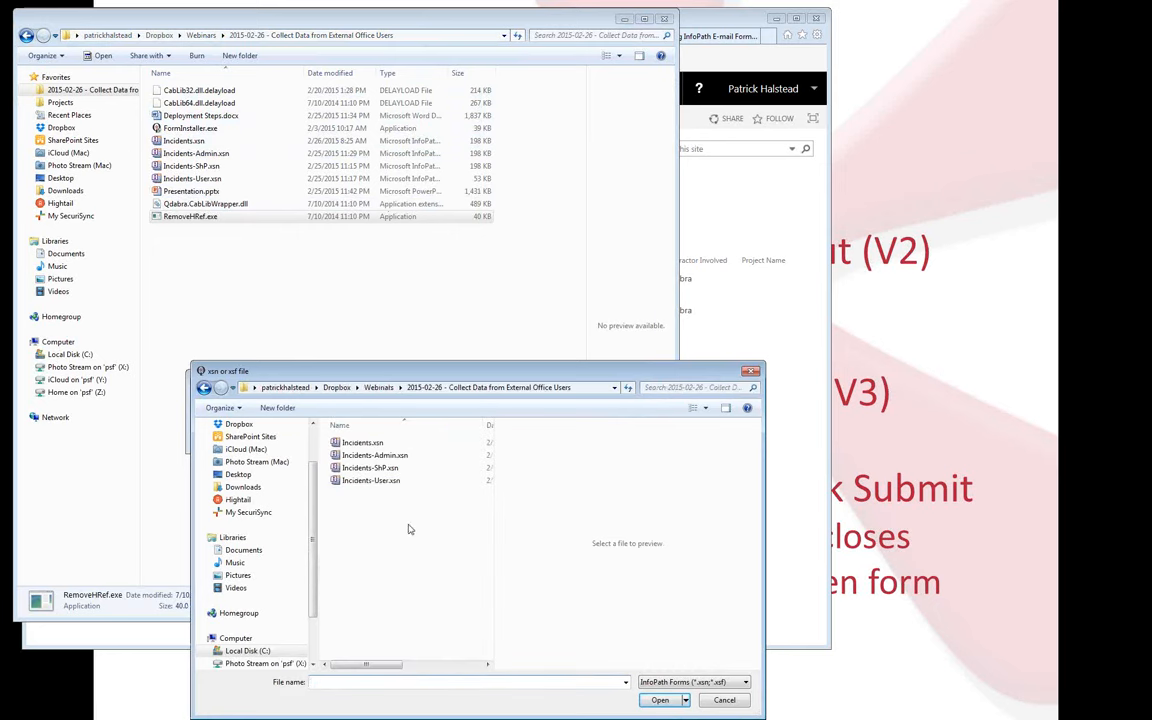
# Strip the href from Incidents.xsn, dismiss the All Done! message and close Remove HRef.
pyautogui.doubleClick(362, 442)
pyautogui.click(338, 437)
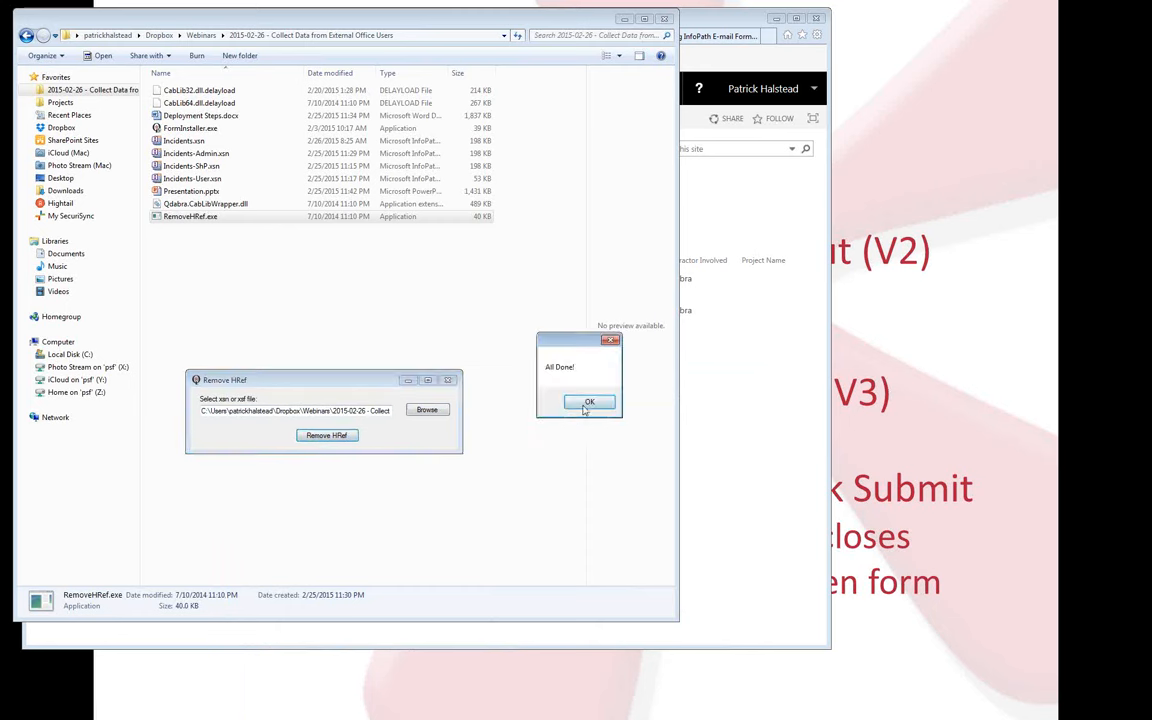
pyautogui.press('Return')
pyautogui.click(448, 381)
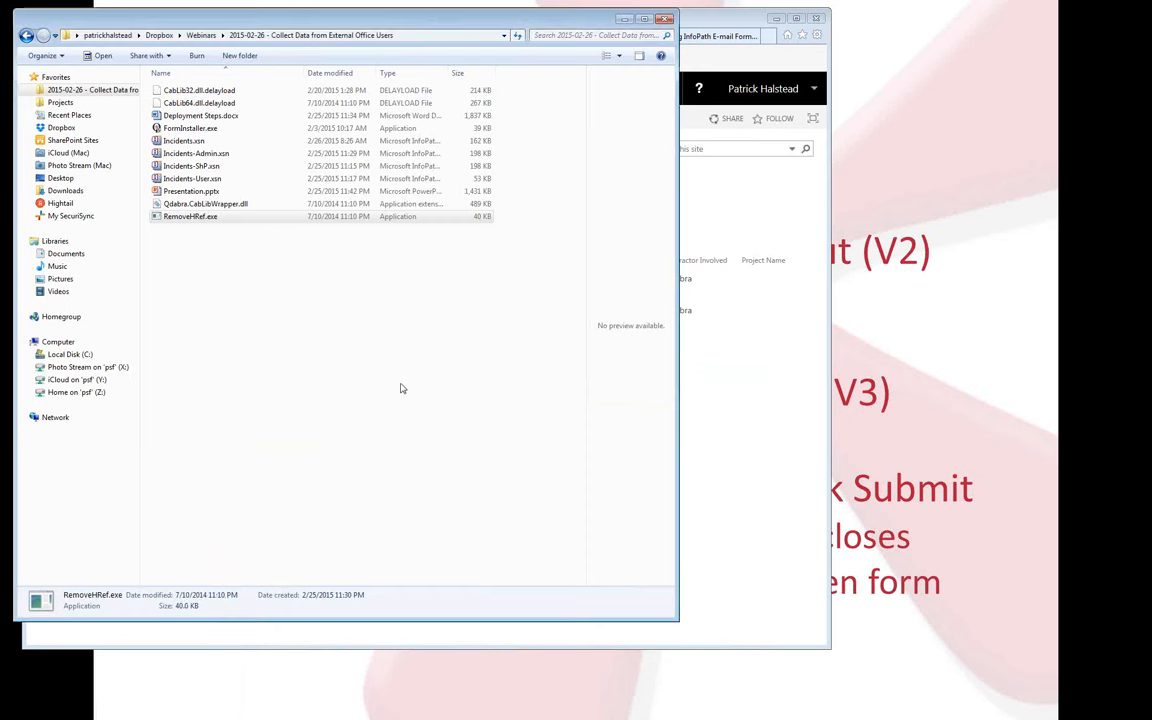
# Drag Incidents.xsn onto FormInstaller.exe, allow it, and acknowledge the request to quit InfoPath.
pyautogui.click(360, 350)
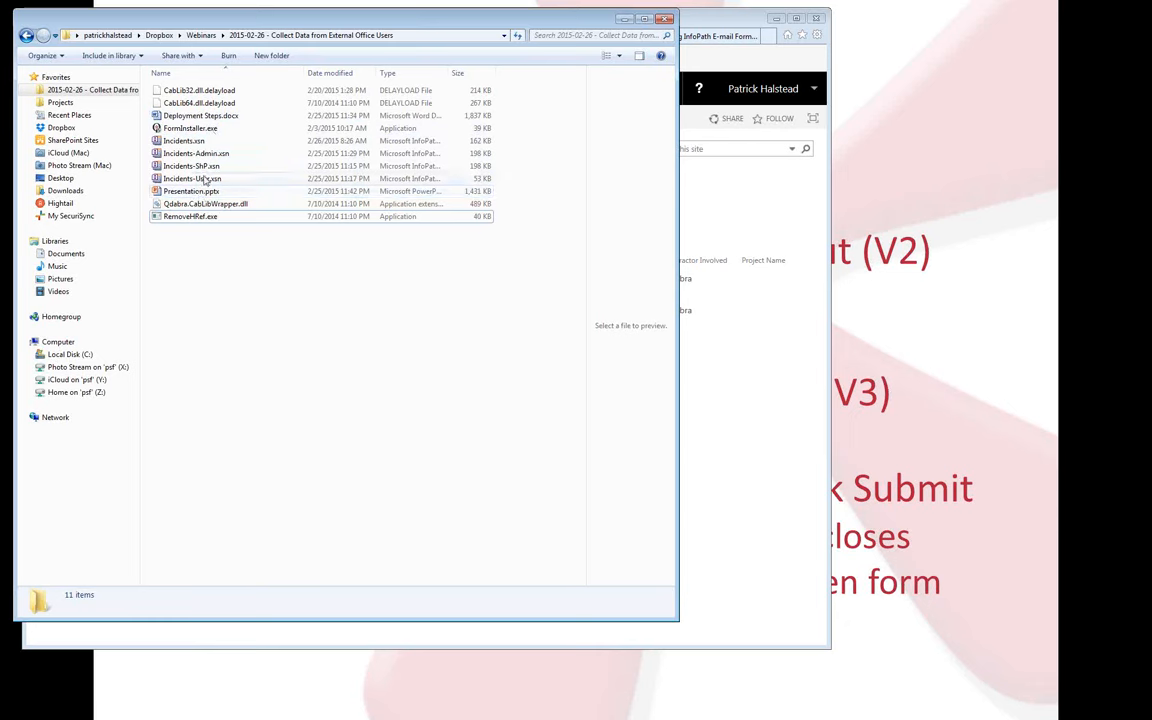
pyautogui.moveTo(184, 140); pyautogui.dragTo(190, 131)
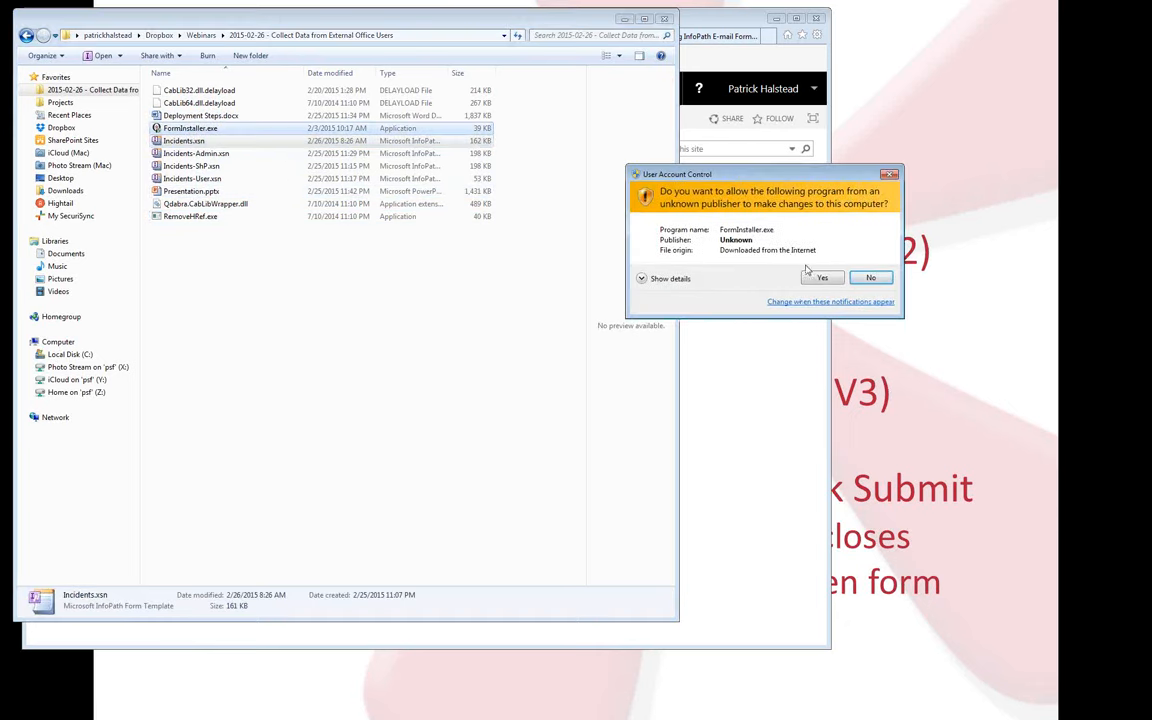
pyautogui.click(820, 278)
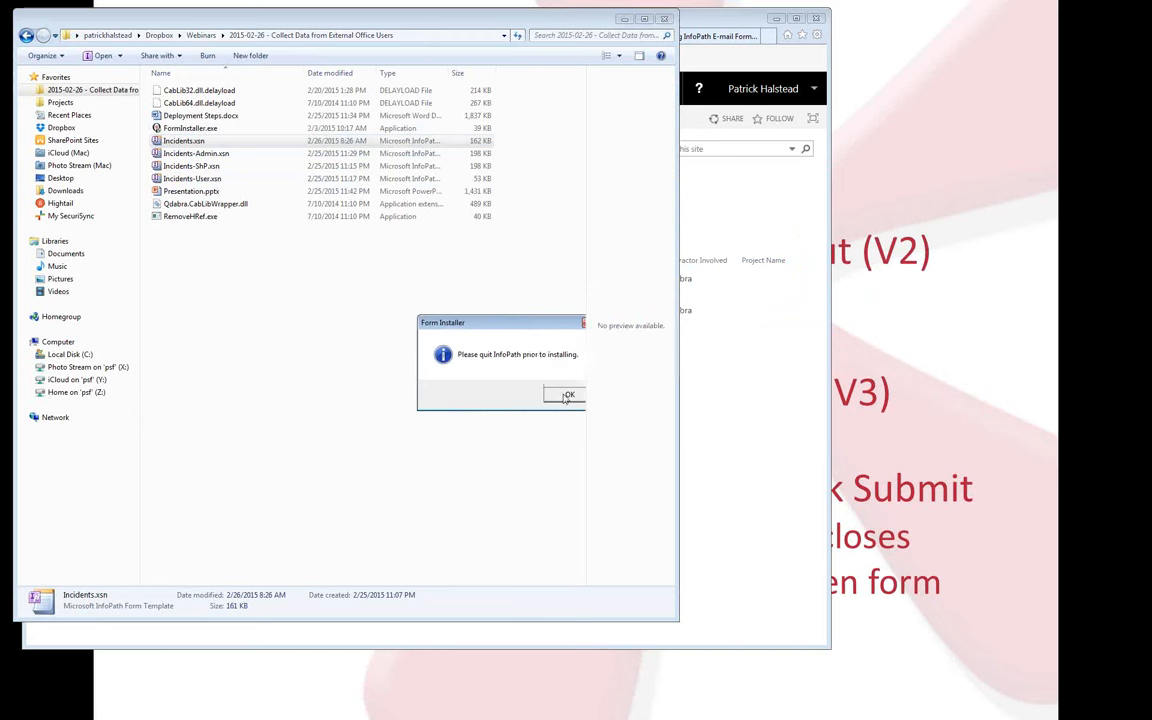
pyautogui.click(562, 394)
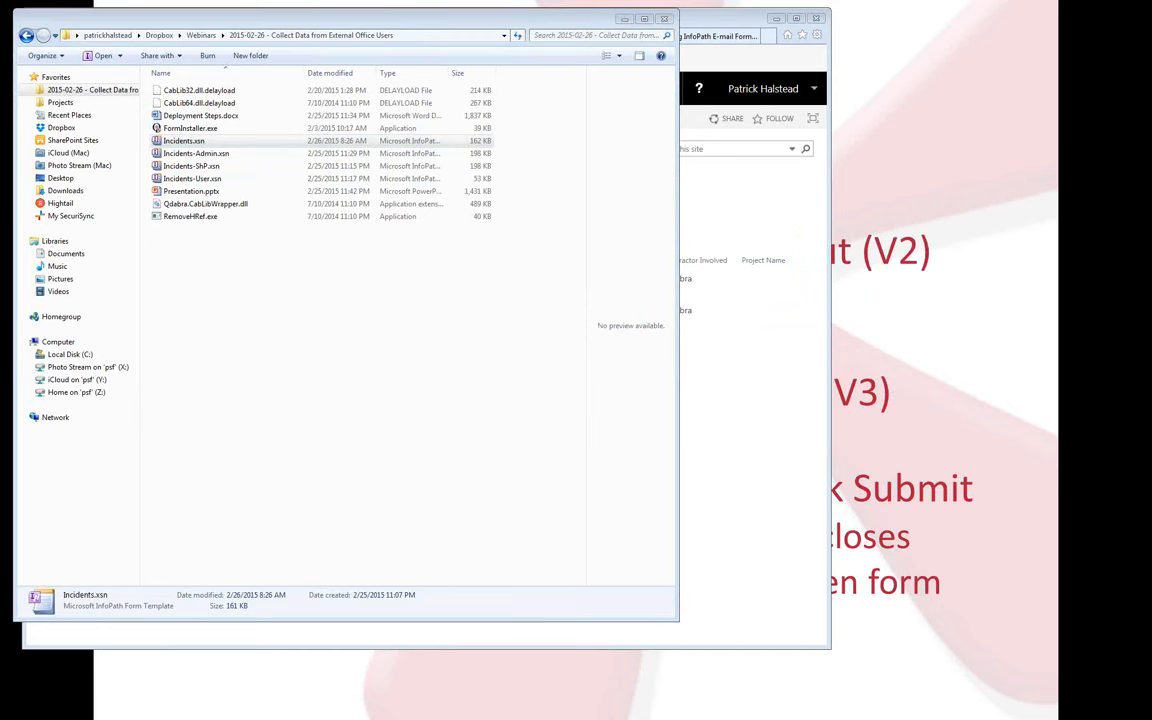
# End INFOPATH.EXE in Task Manager, then dismiss the template-installed-successfully message.
pyautogui.hotkey('ctrl', 'shift', 'Escape')
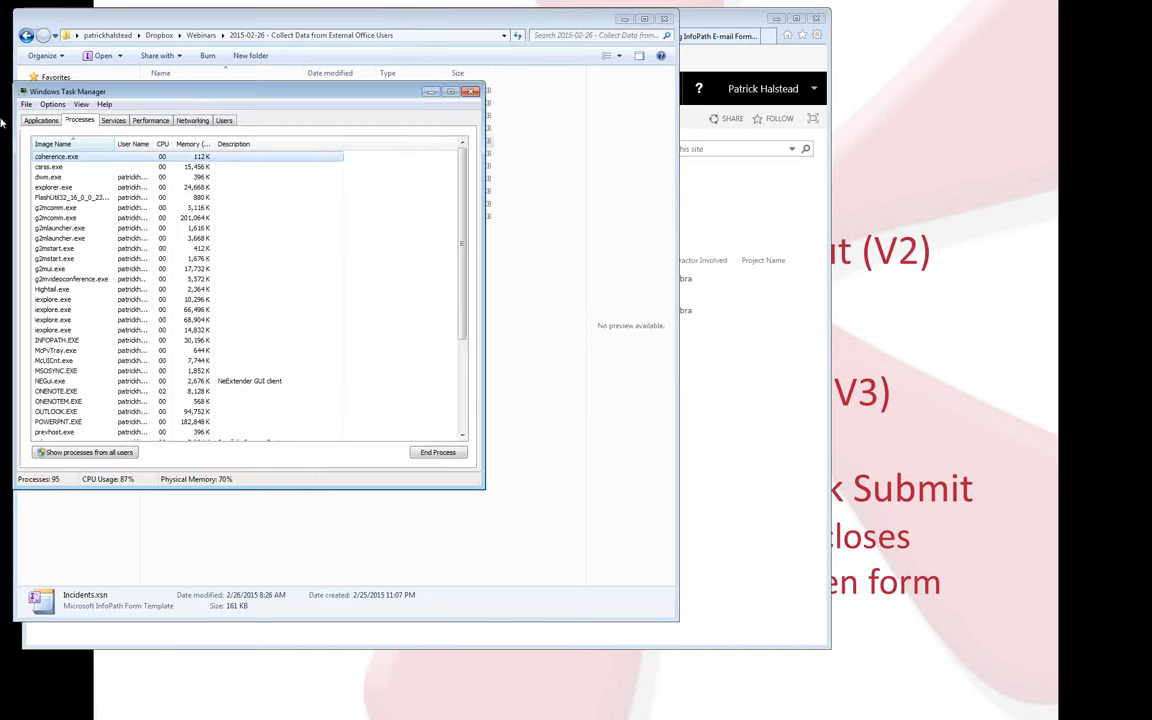
pyautogui.click(67, 341)
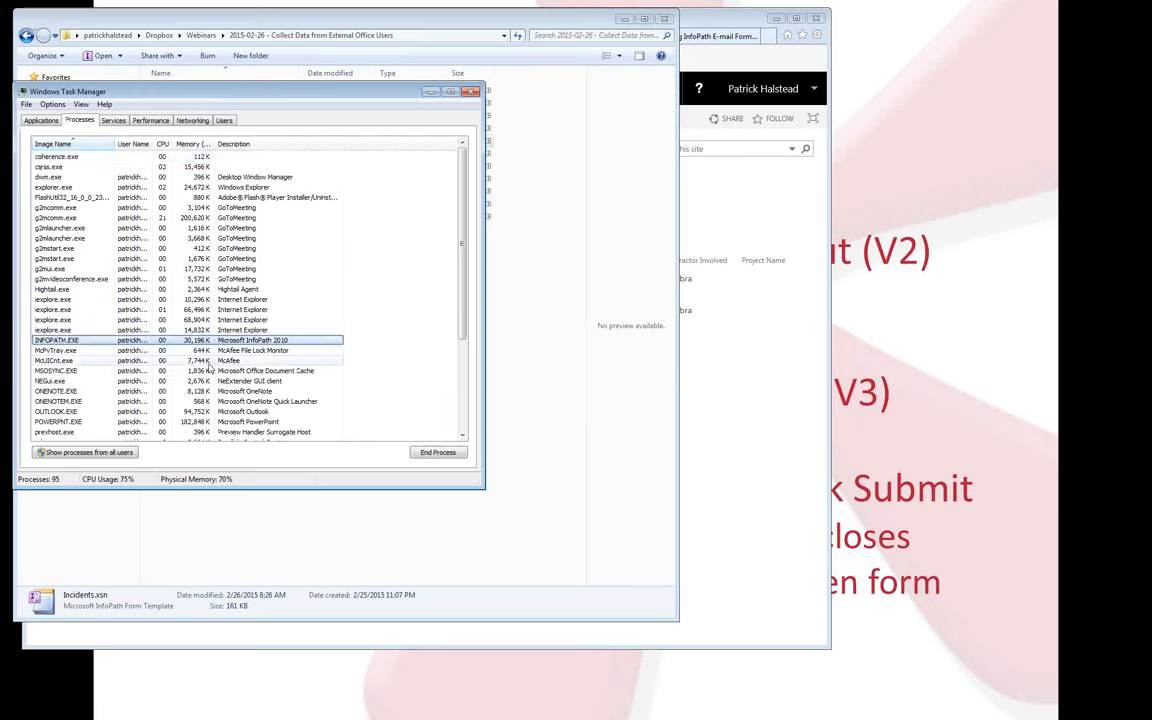
pyautogui.click(437, 452)
pyautogui.click(587, 387)
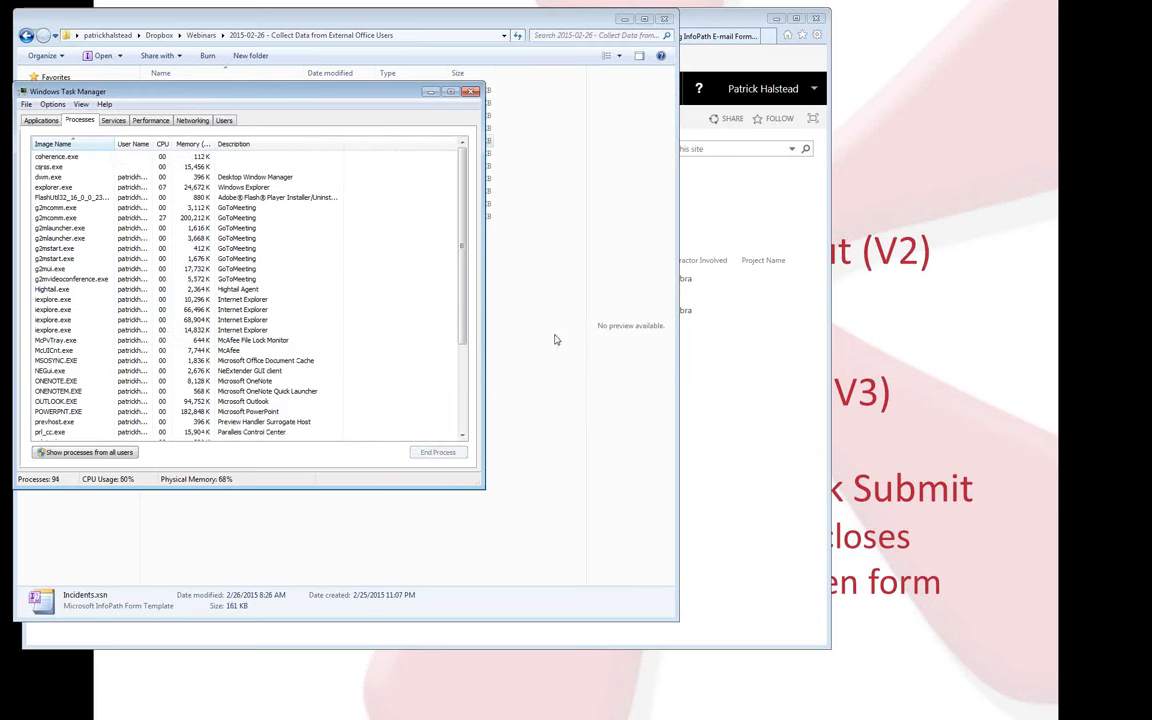
pyautogui.click(470, 93)
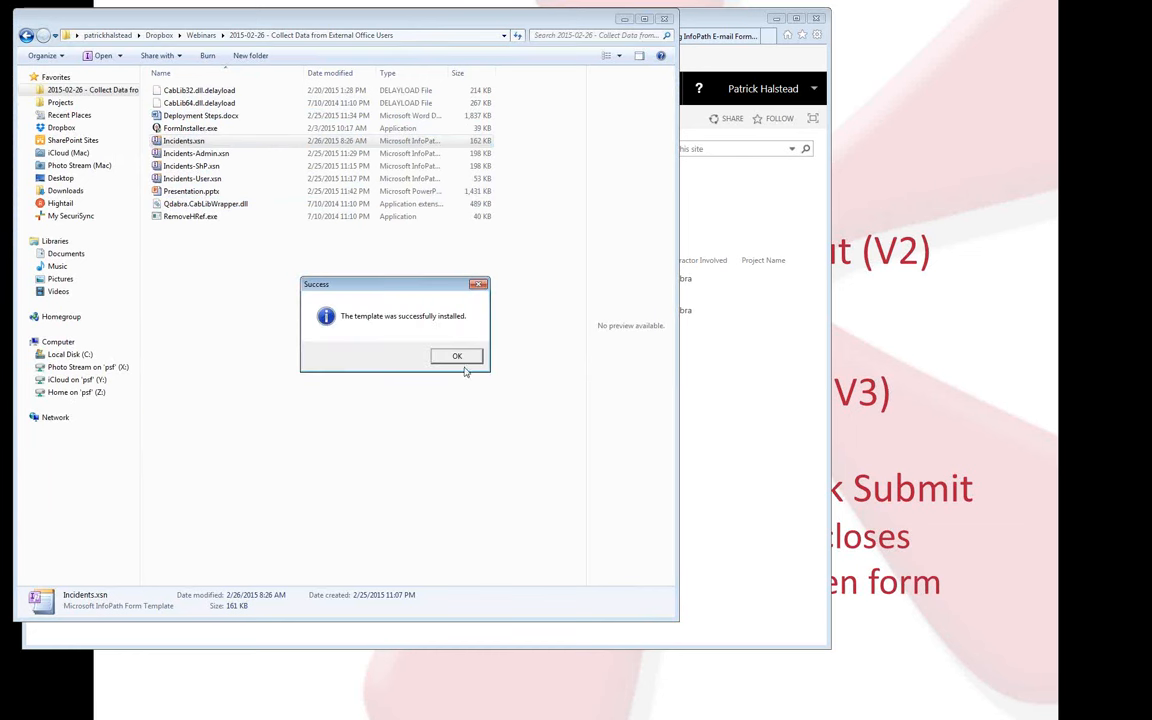
pyautogui.click(460, 358)
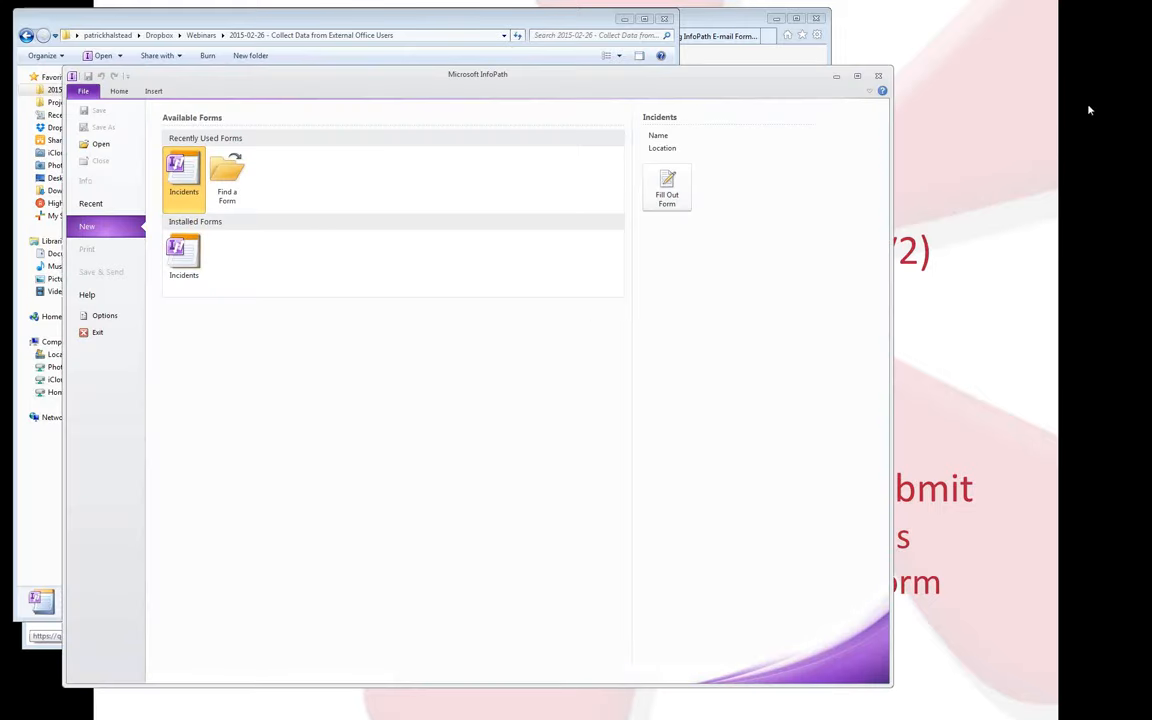
# Close InfoPath Filler and bring the Outlook Inbox into view.
pyautogui.click(879, 76)
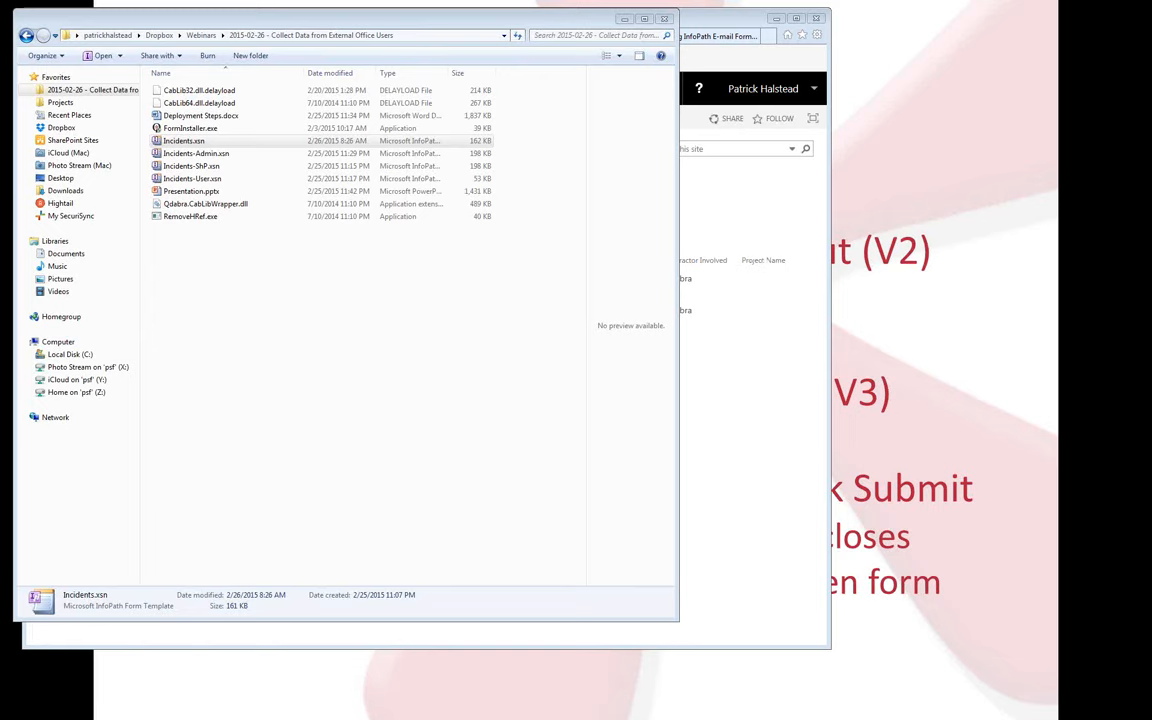
pyautogui.moveTo(1151, 60); pyautogui.dragTo(350, 72)
# Open the emailed Incidents form, append '- hahahahaha' after 'Raccoon invasion', and submit it.
pyautogui.click(497, 238)
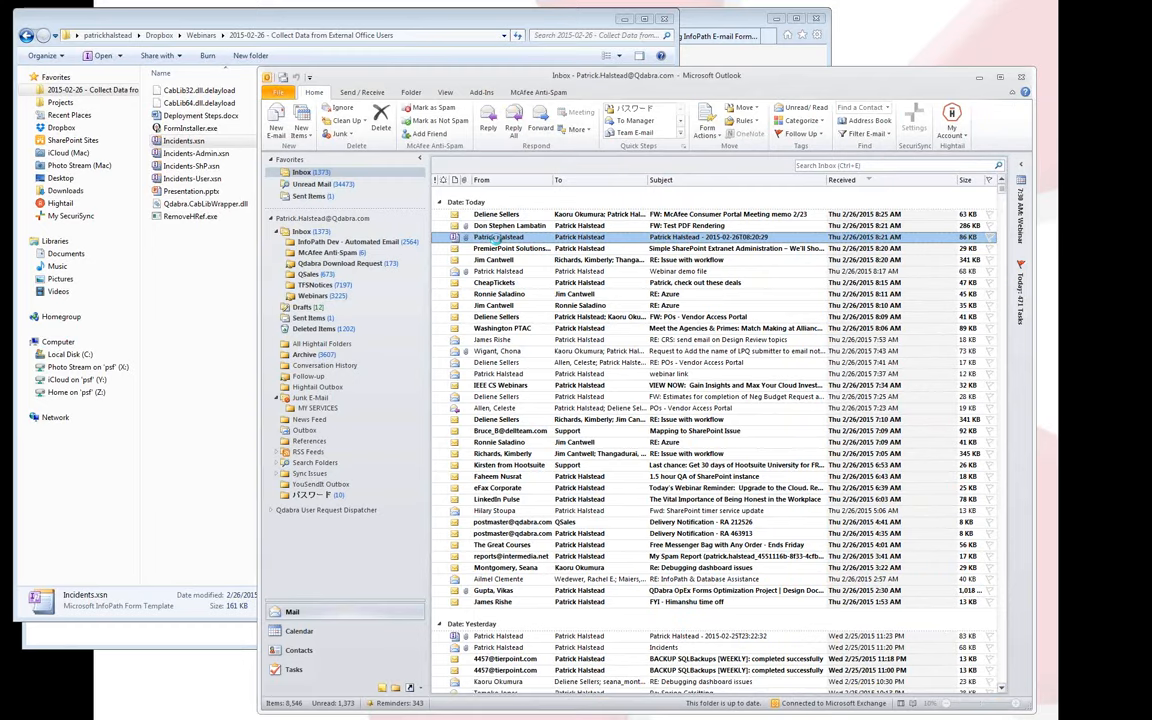
pyautogui.doubleClick(497, 238)
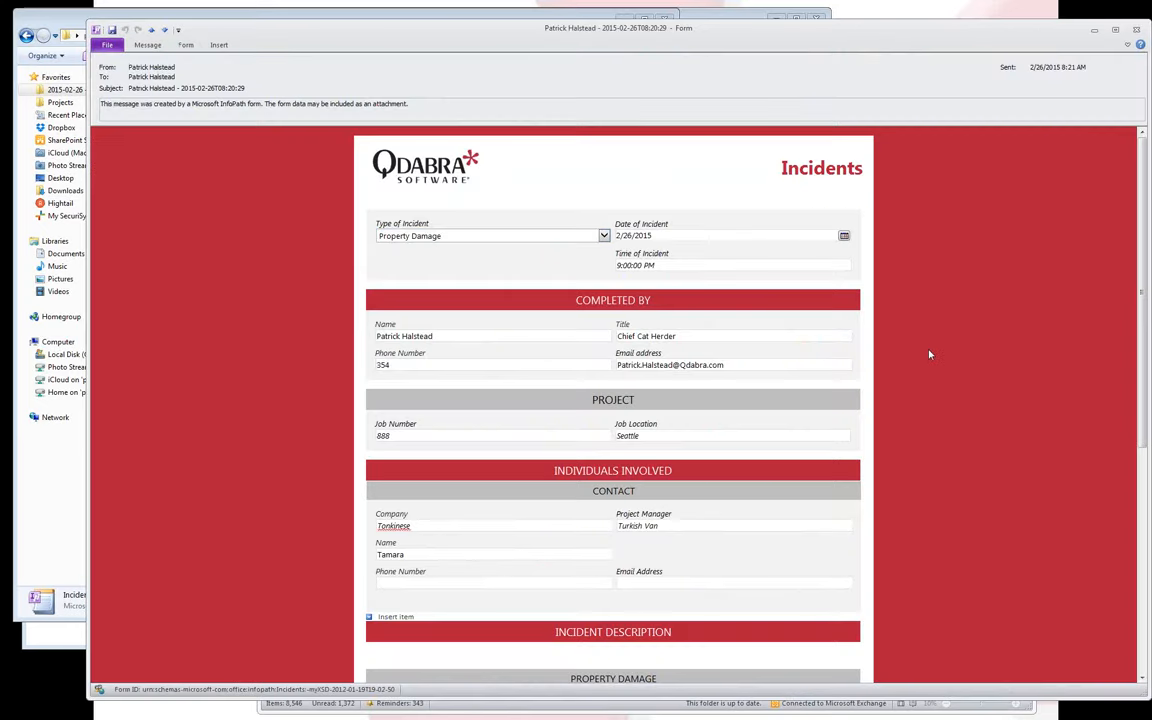
pyautogui.scroll(-4, 931, 355)
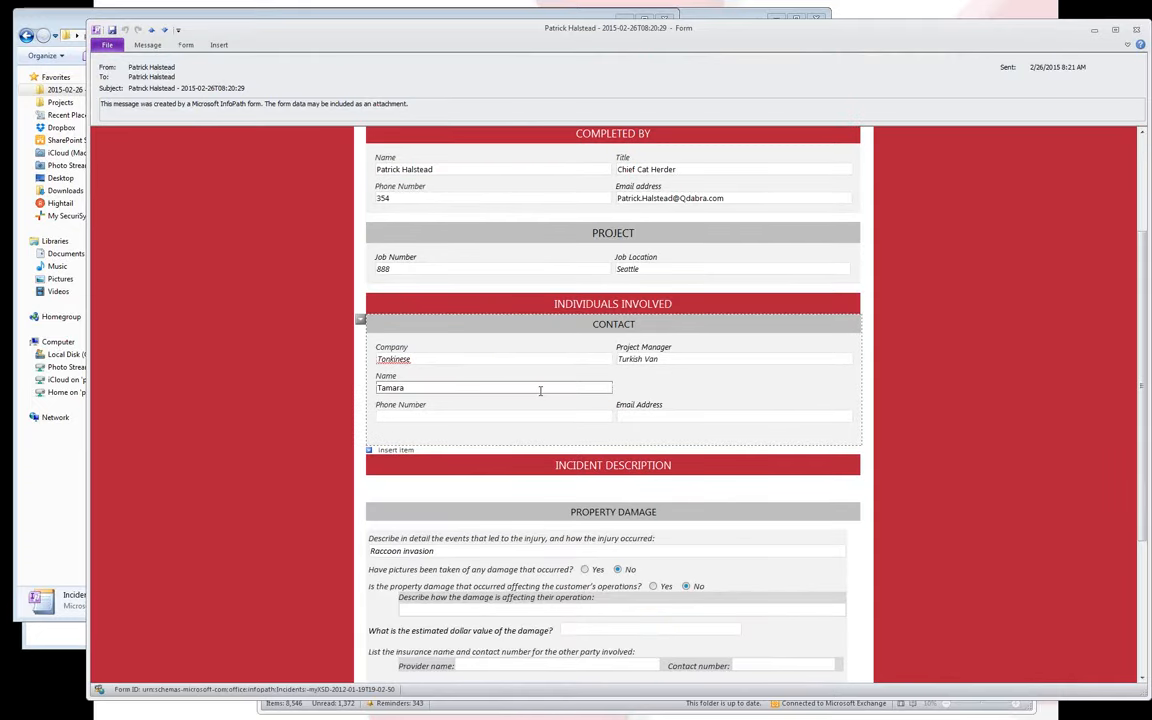
pyautogui.scroll(-2, 540, 394)
pyautogui.click(540, 467)
pyautogui.scroll(-2, 709, 483)
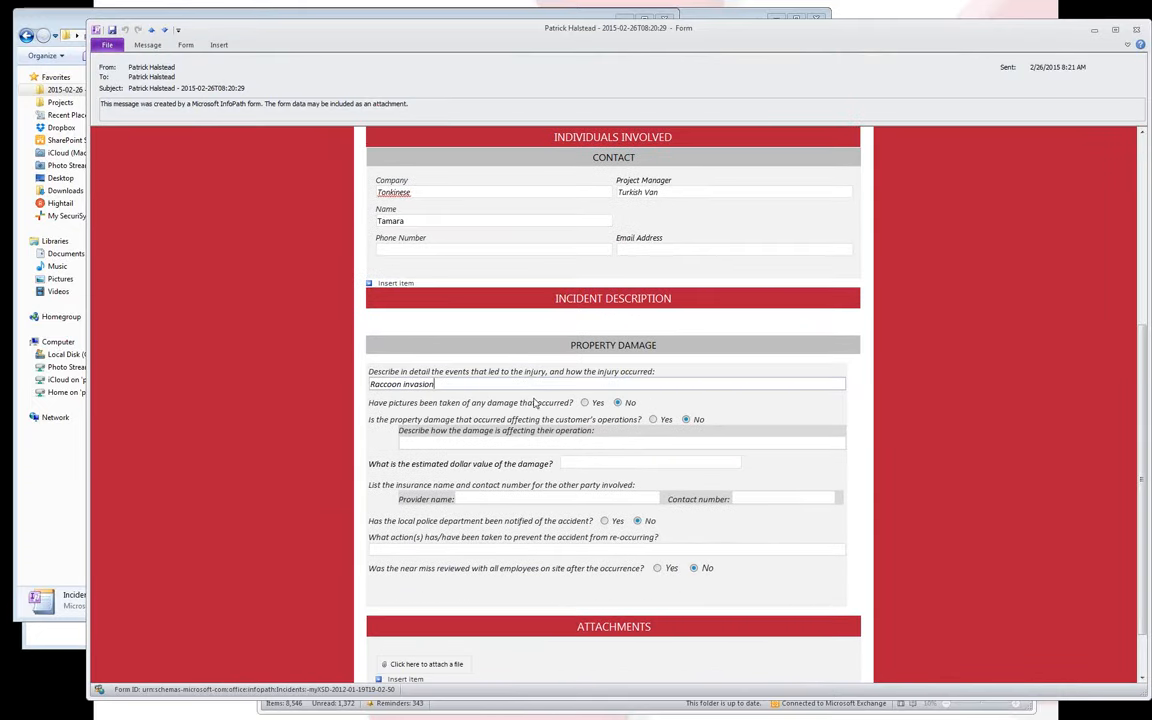
pyautogui.write('- hahahahaha')
pyautogui.scroll(-2, 530, 382)
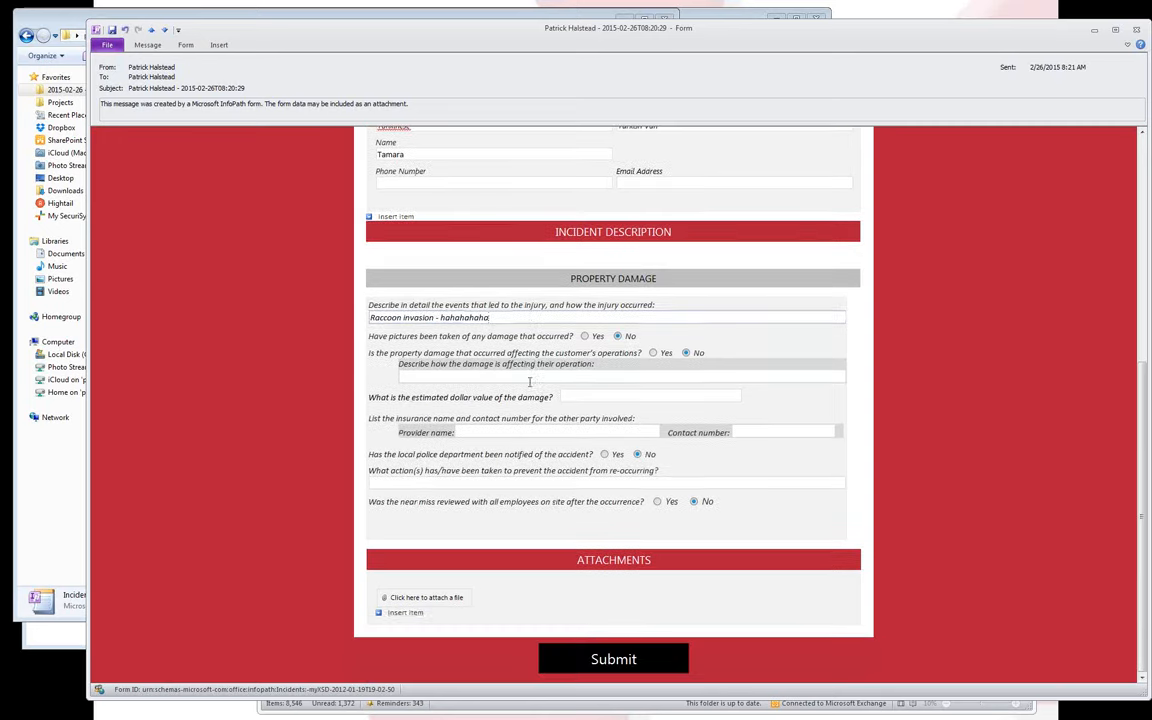
pyautogui.click(609, 656)
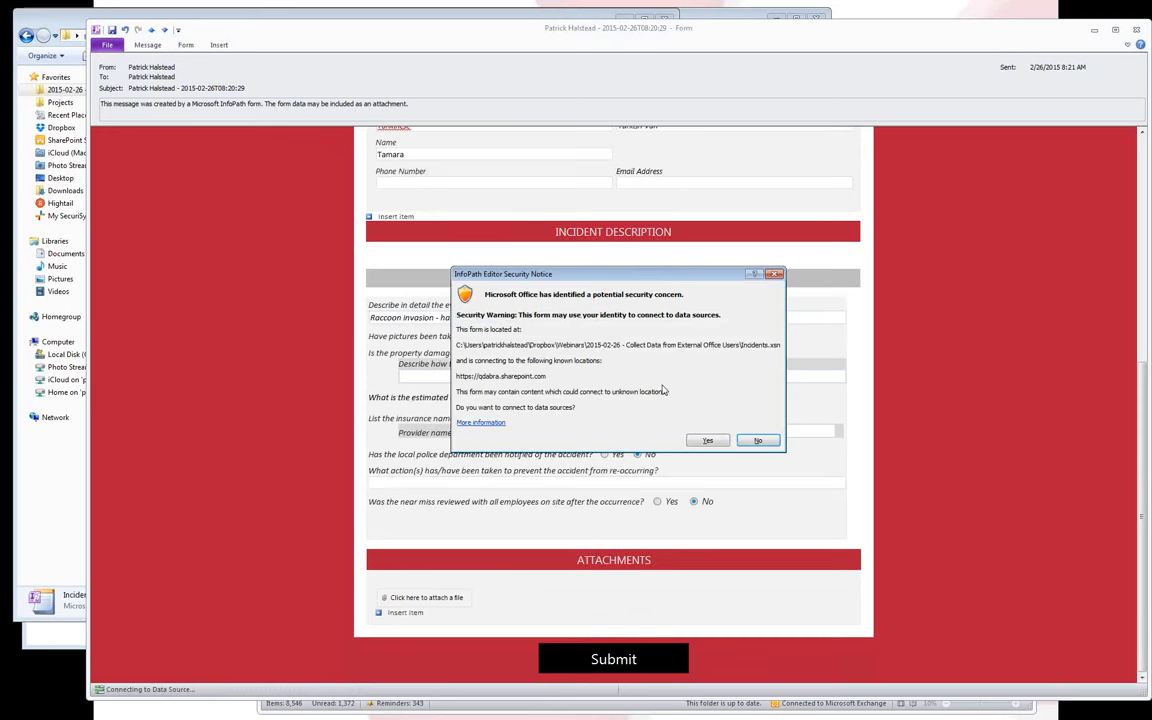
# Let the form connect to its data sources and enter the work e-mail address in the Office 365 sign-in.
pyautogui.click(707, 441)
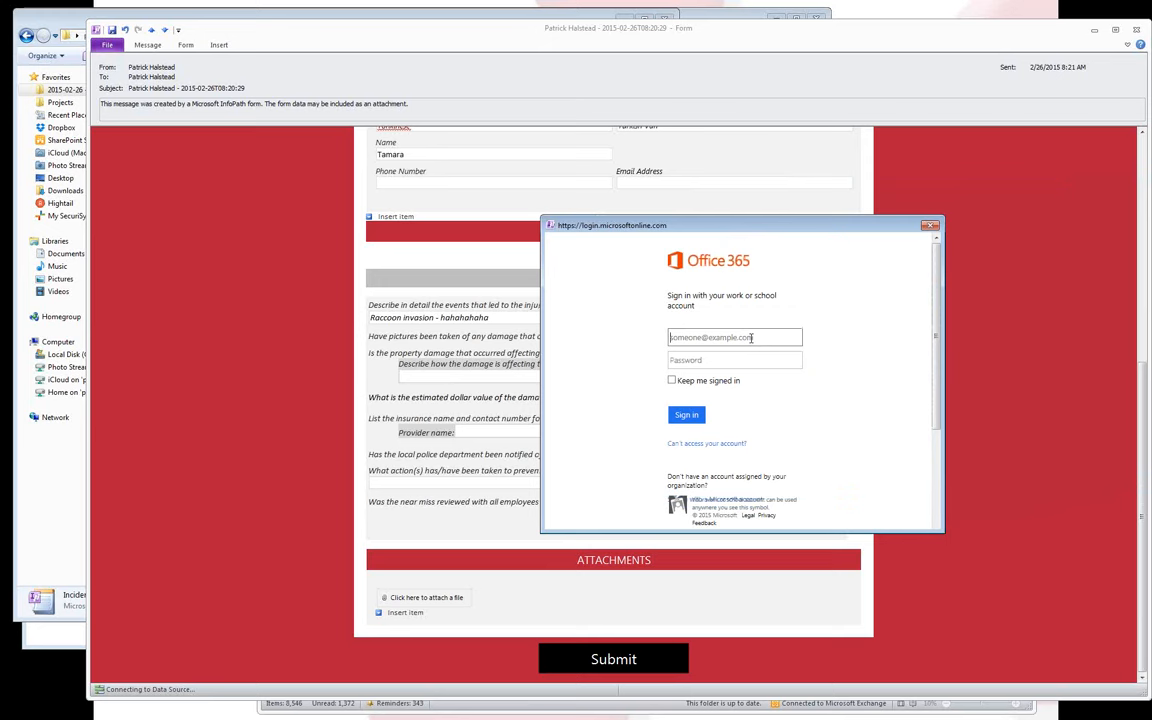
pyautogui.click(751, 337)
pyautogui.press('Tab')
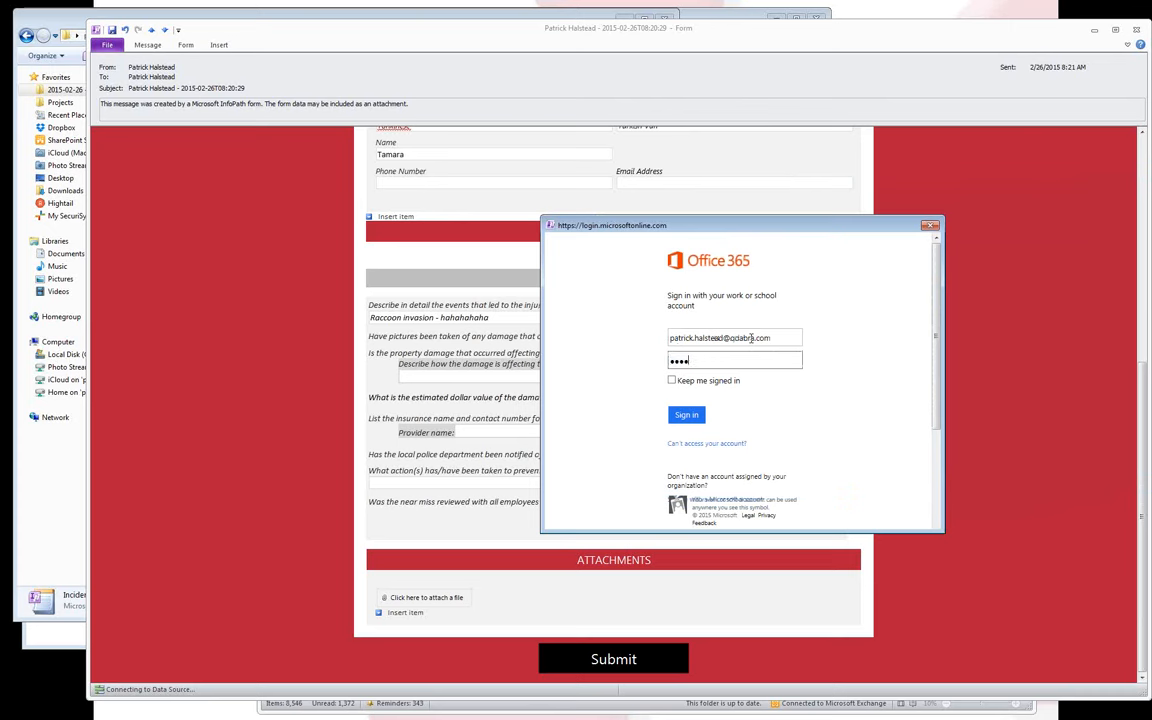
# Enter the account password in the Office 365 sign-in so the form submits and closes.
pyautogui.write('•••••••••')
pyautogui.press('Return')
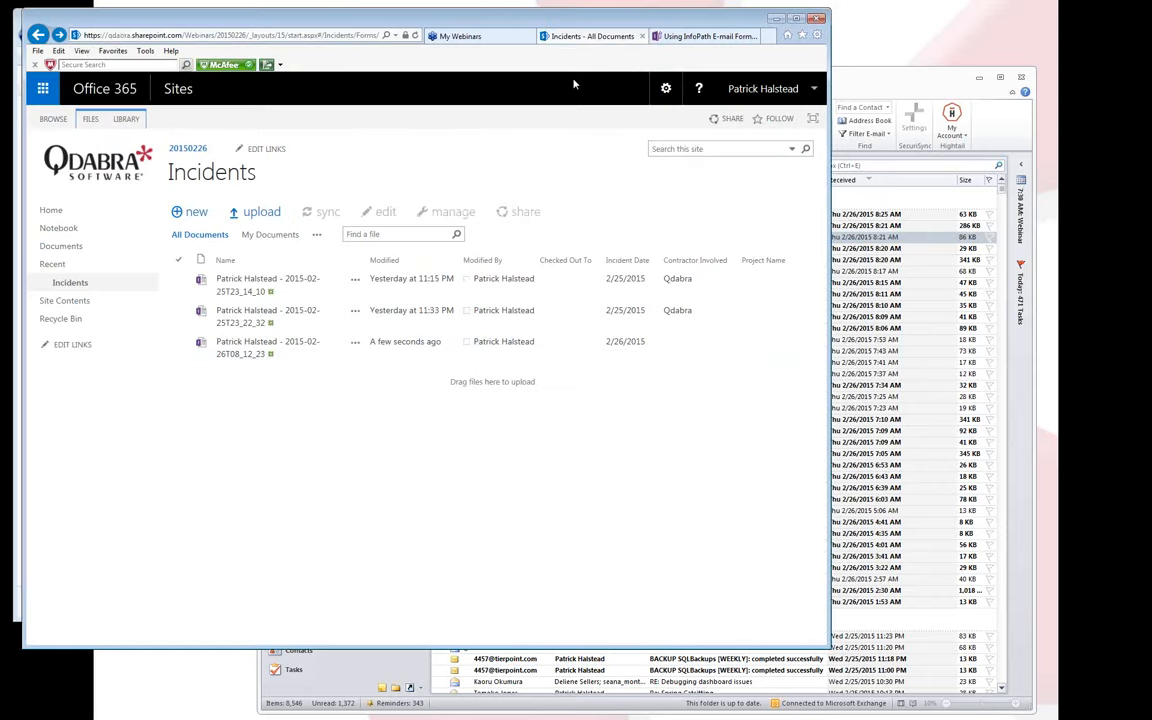
# Refresh the Incidents library and open the new 2/26/2015 Tonkinese incident form.
pyautogui.click(416, 36)
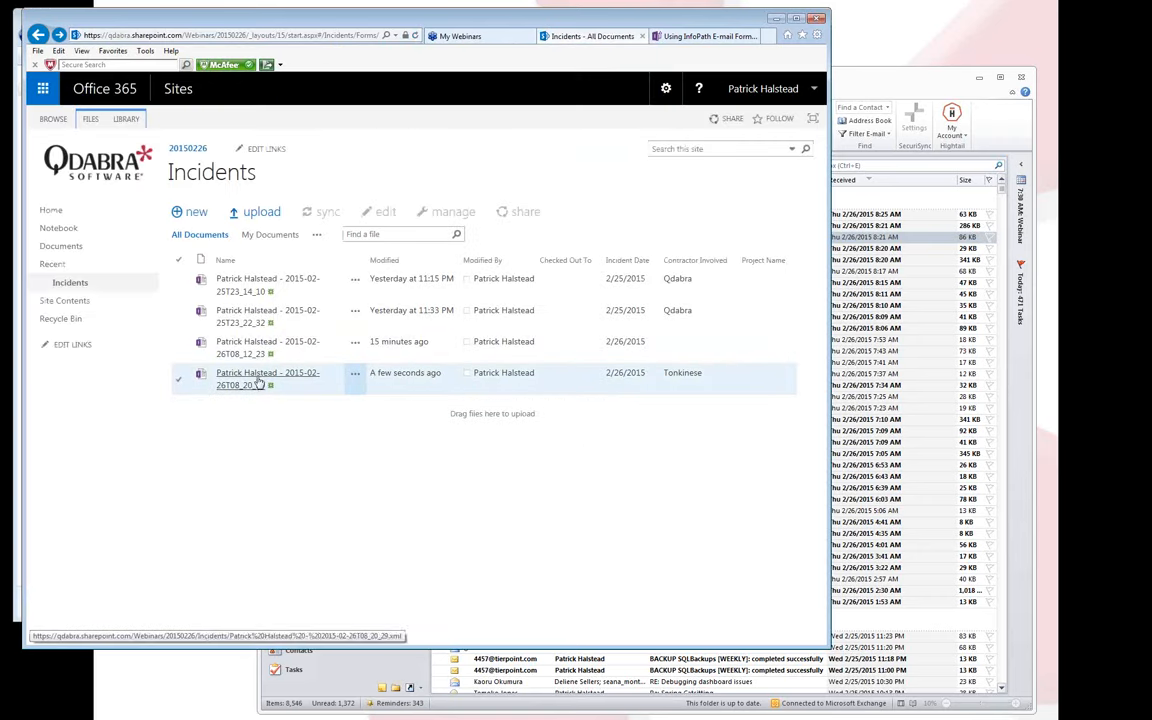
pyautogui.click(253, 378)
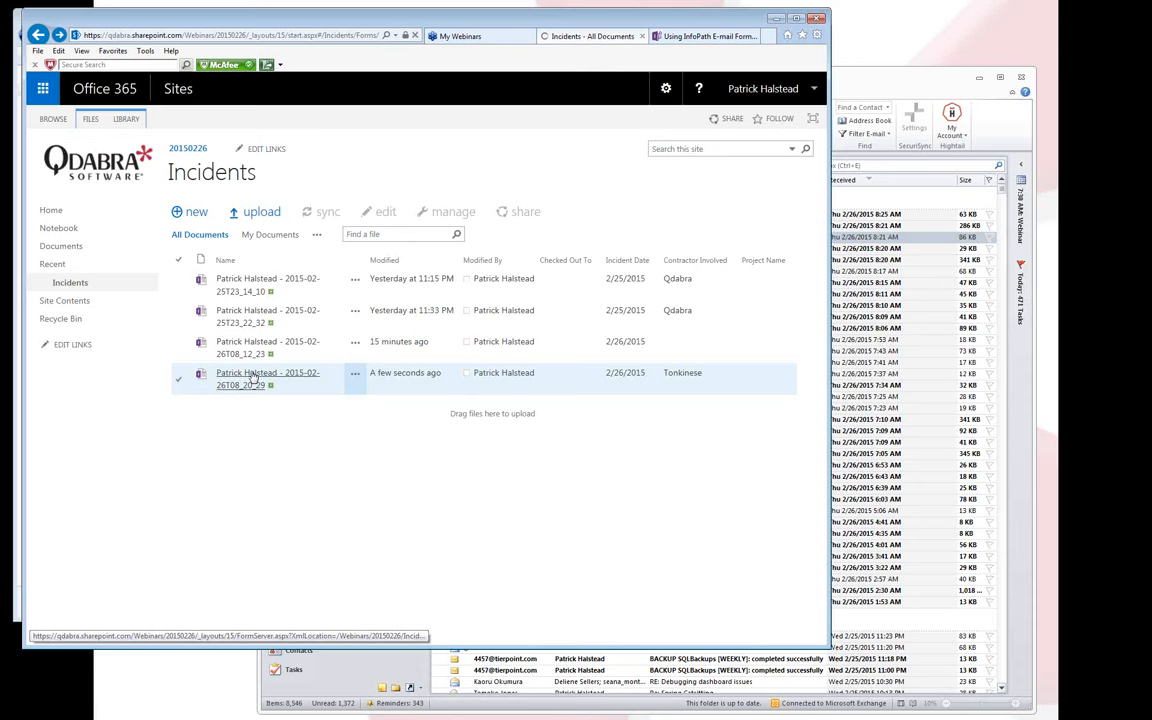
pyautogui.click(253, 376)
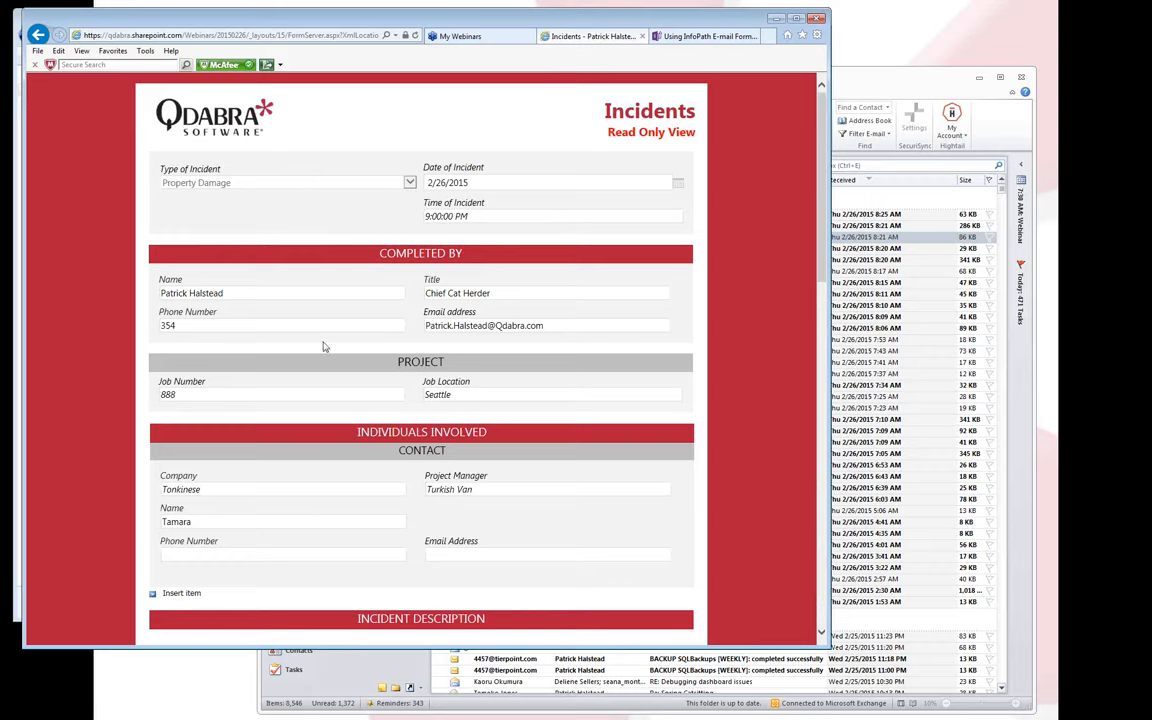
# Review the read-only form's Property Damage answers, injury description and Attachments section.
pyautogui.scroll(-1, 392, 340)
pyautogui.scroll(-3, 392, 340)
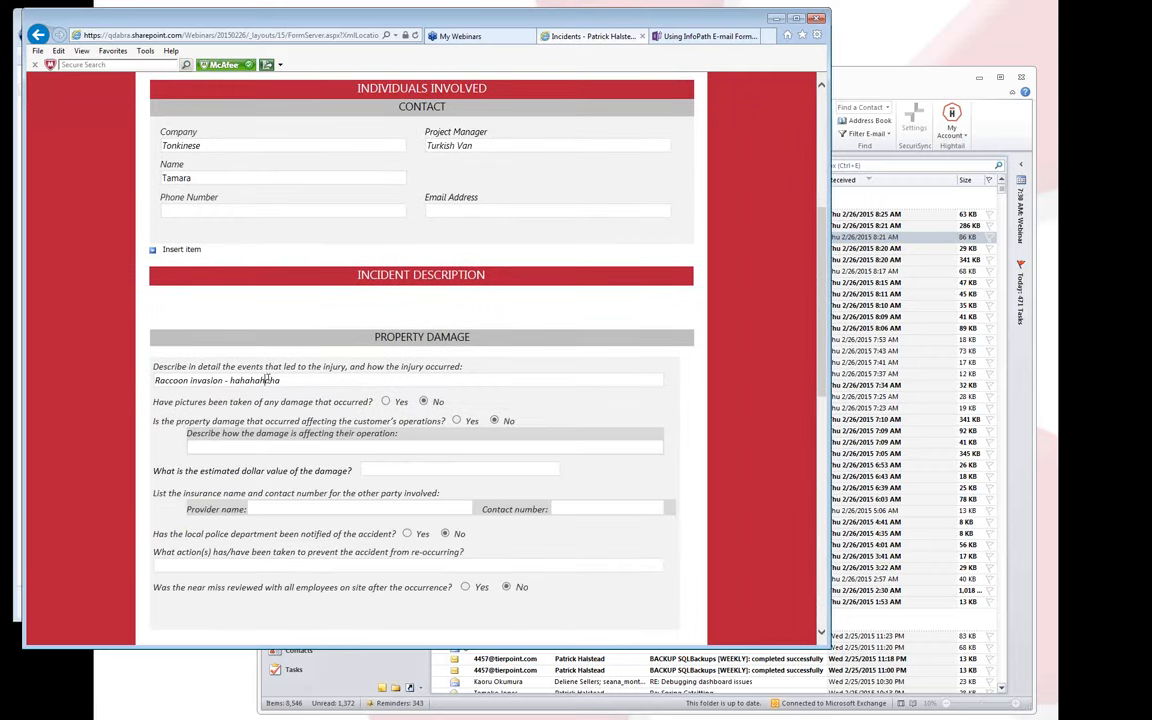
pyautogui.doubleClick(262, 380)
pyautogui.scroll(-5, 454, 372)
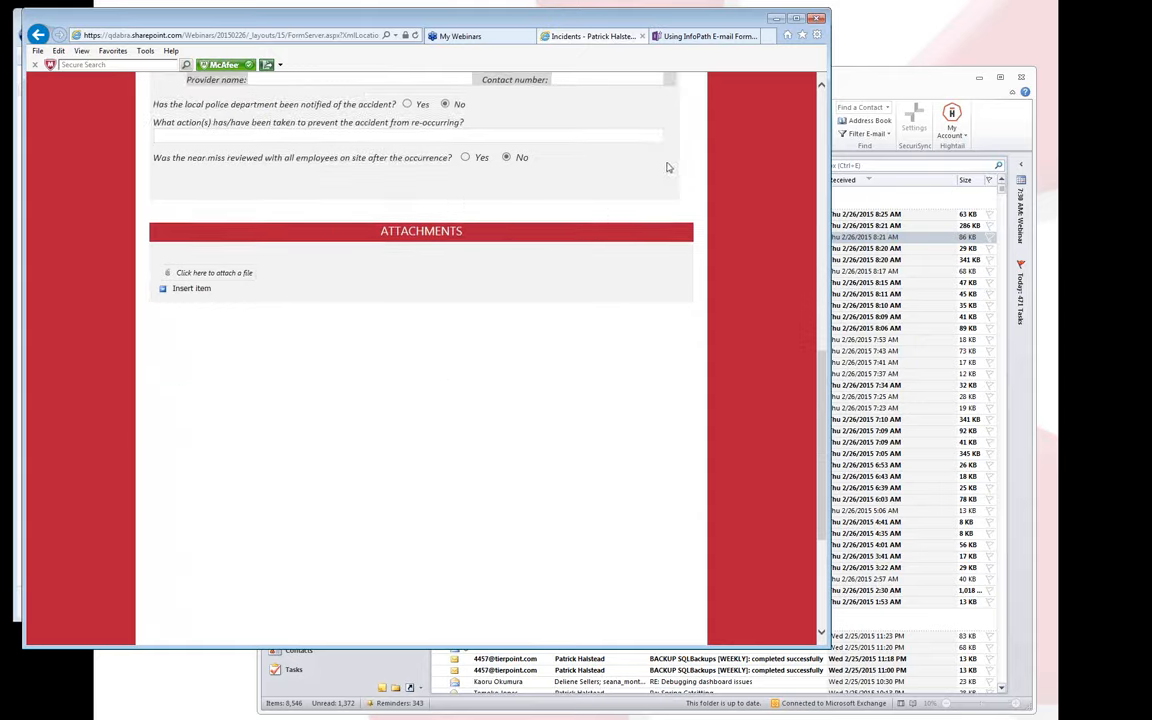
pyautogui.scroll(9, 642, 165)
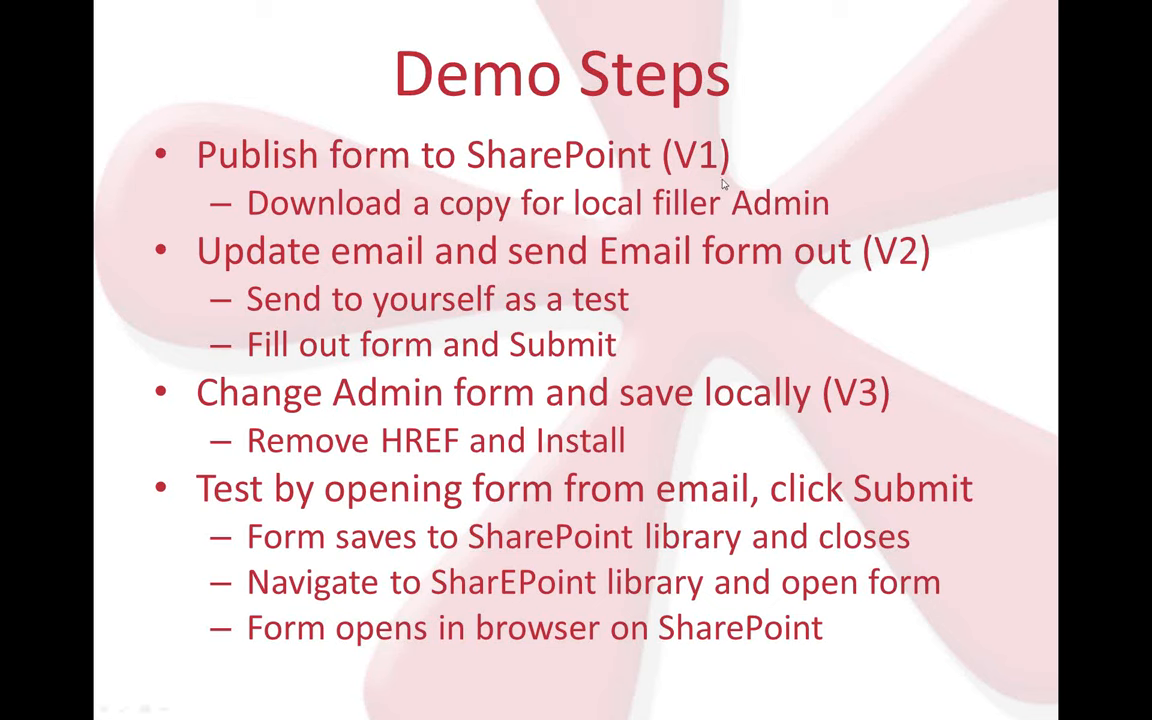
# Advance the slideshow to the Gotchas and Tips slide.
pyautogui.click(722, 182)
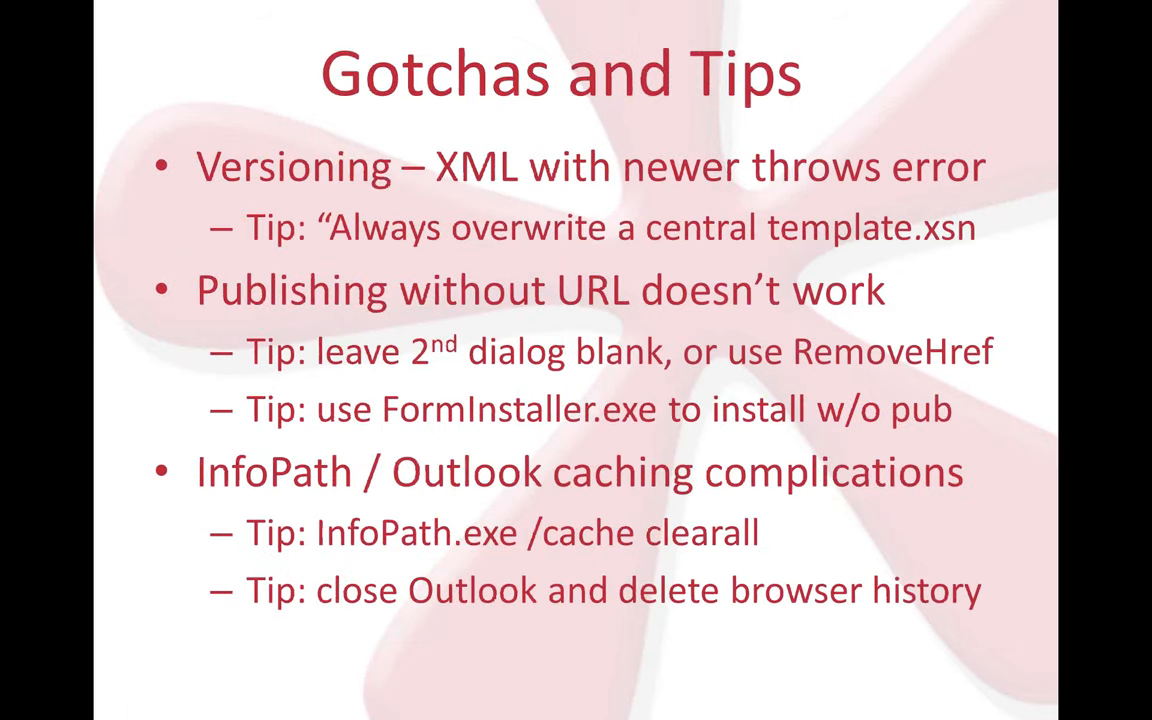